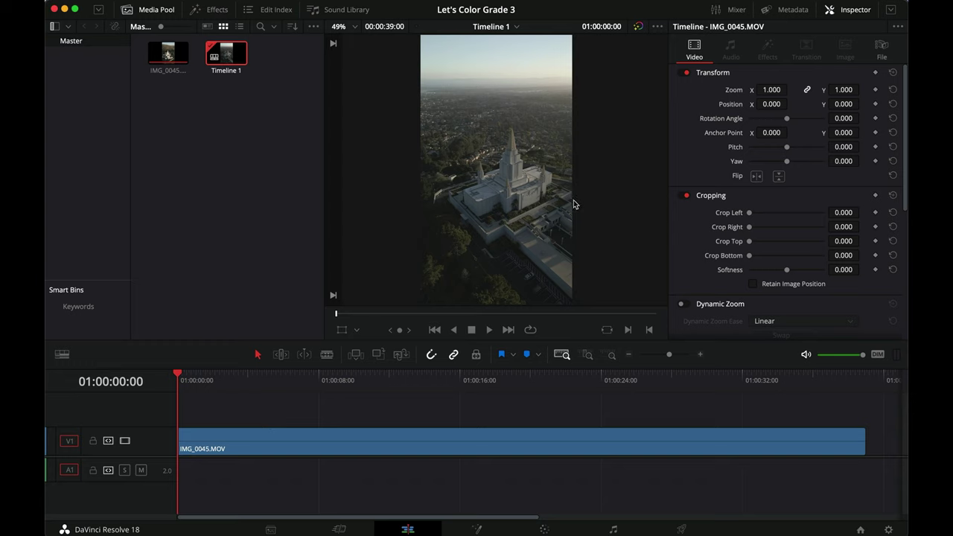
Step: Play the first seconds of the timeline and check the video frame rate in the clip attributes of IMG_0045.MOV
key(space)
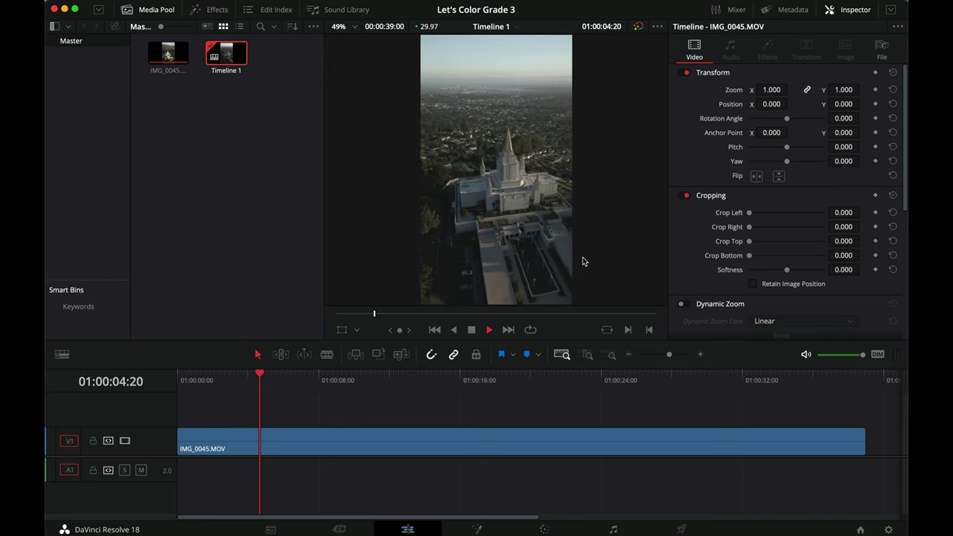
key(space)
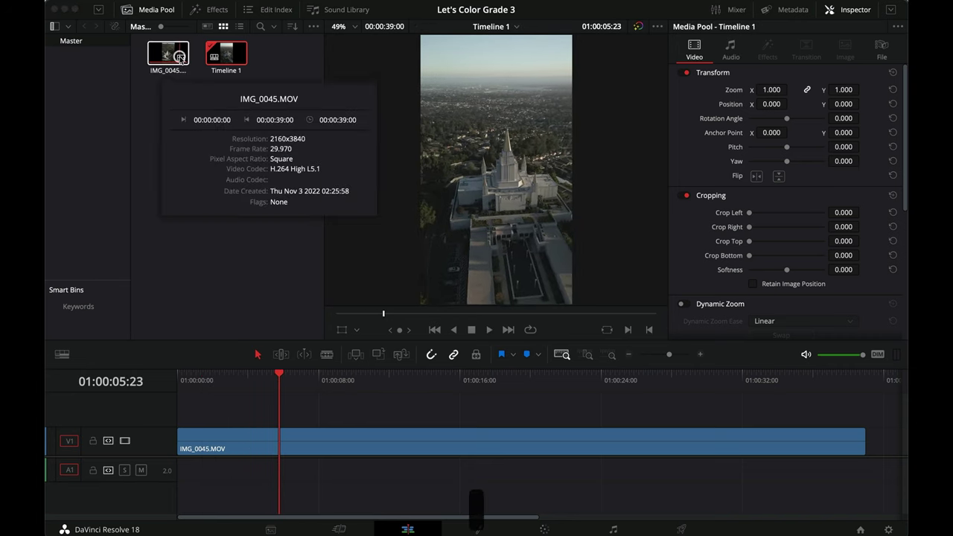
right_click(167, 54)
click(225, 174)
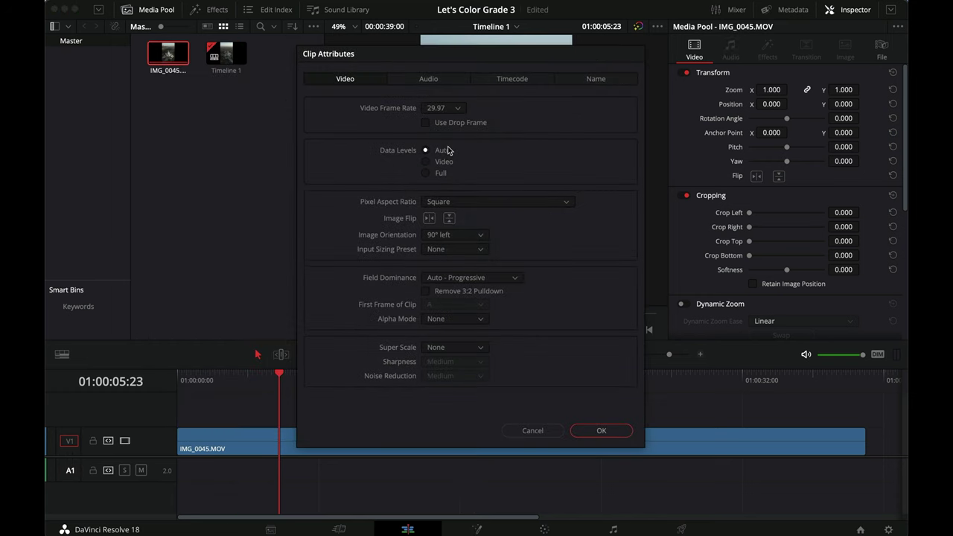
click(459, 109)
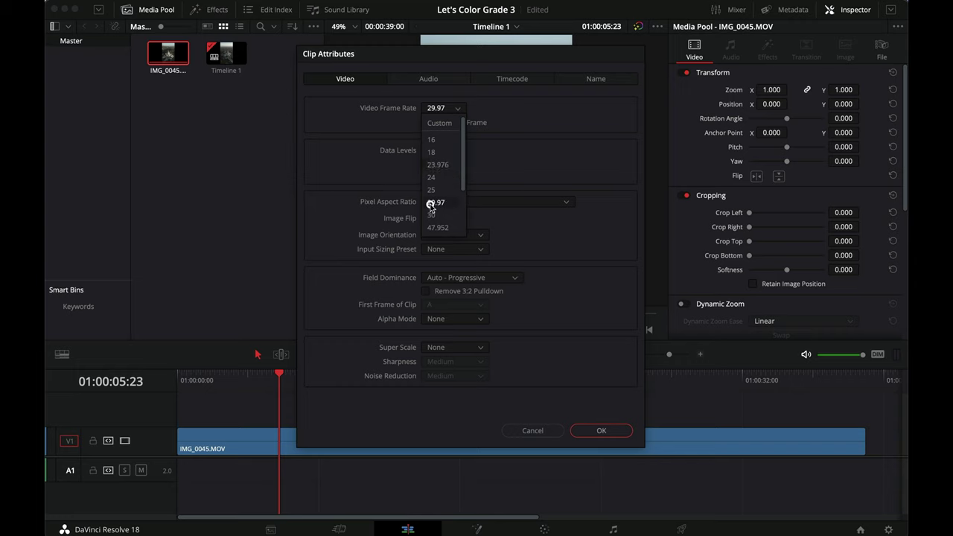
click(600, 430)
Step: Review the footage in full-screen playback and return the playhead to the timeline start
key(space)
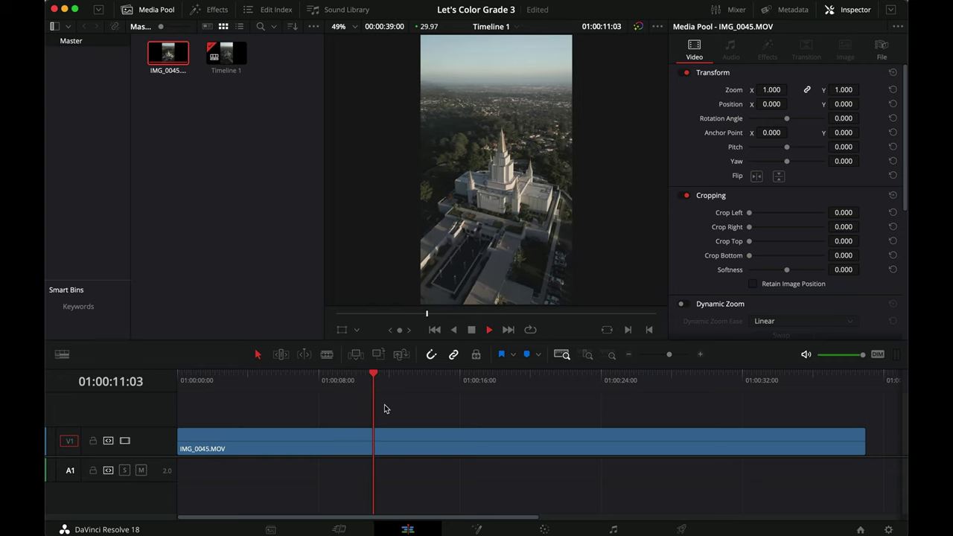
key(super+f)
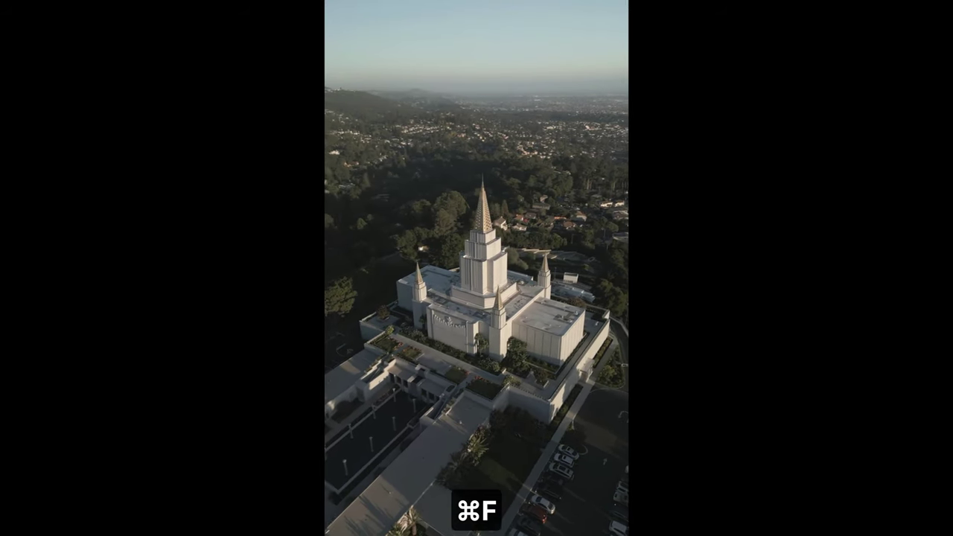
key(super+f)
key(space)
drag(261, 379, 177, 379)
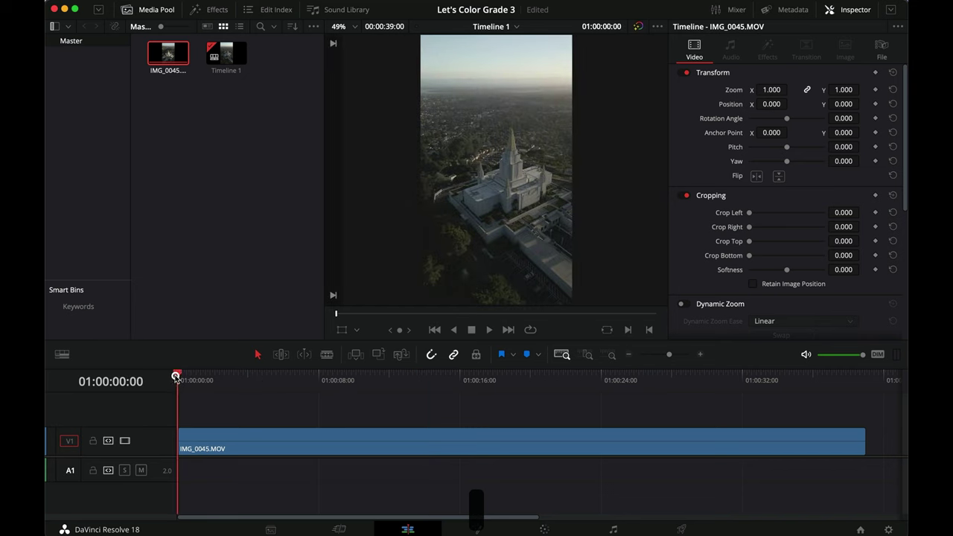
Step: Save the project, park the playhead at 01:00:06:24 and switch to the Color page
key(super+s)
mouse_move(290, 382)
mouse_down()
mouse_move(329, 374)
mouse_move(298, 374)
mouse_up()
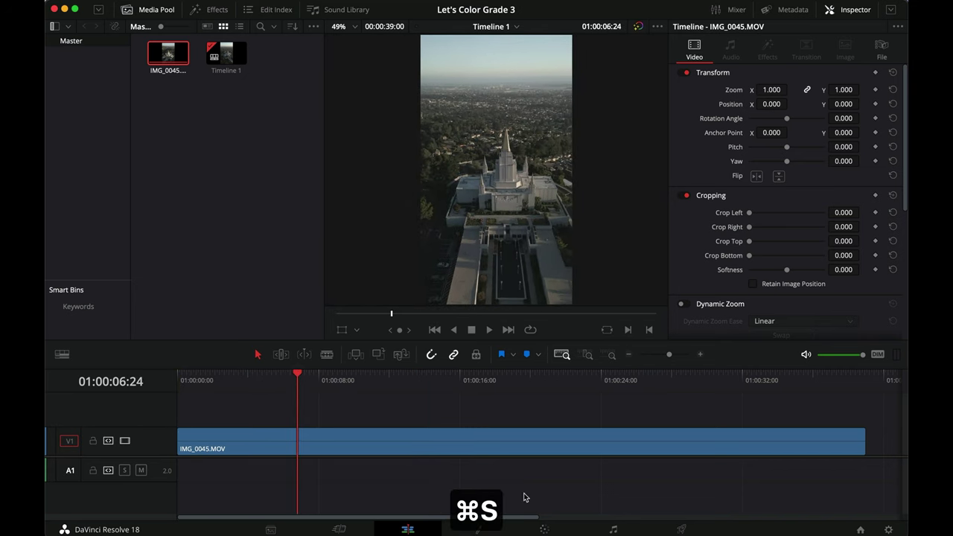
click(545, 529)
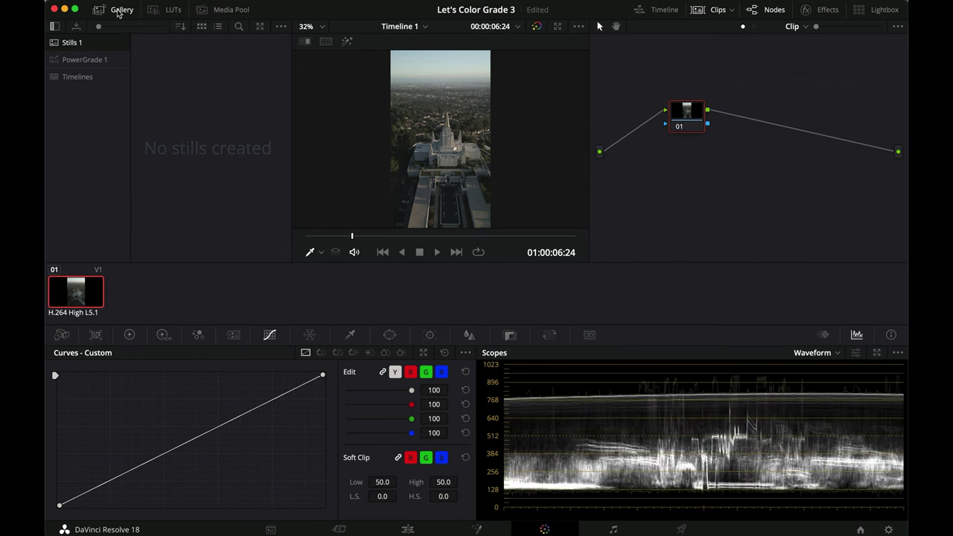
Step: Hide the gallery and the clip thumbnails, and widen the node editor area
click(119, 9)
click(714, 10)
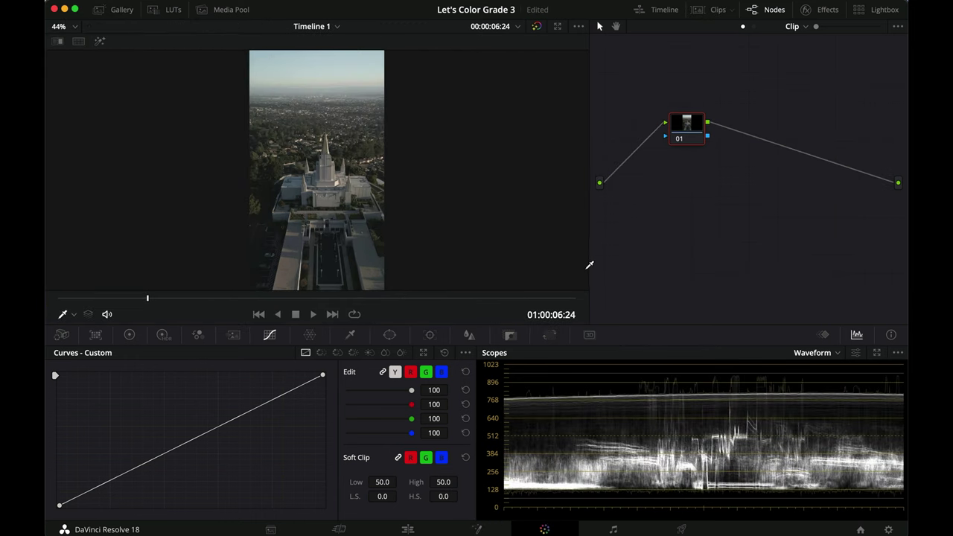
drag(588, 270, 416, 260)
Step: Reposition node 01, add serial nodes 02 to 04 after it, and place node 04 below 01 to start a second row
drag(545, 127, 508, 134)
key(alt+s)
key(alt+s)
key(alt+s)
drag(680, 139, 509, 181)
Step: Add serial nodes 05 to 09, keeping 05 to 07 in the second row and placing 08 and 09 in a third row
key(alt+s)
key(alt+s)
key(alt+s)
key(alt+s)
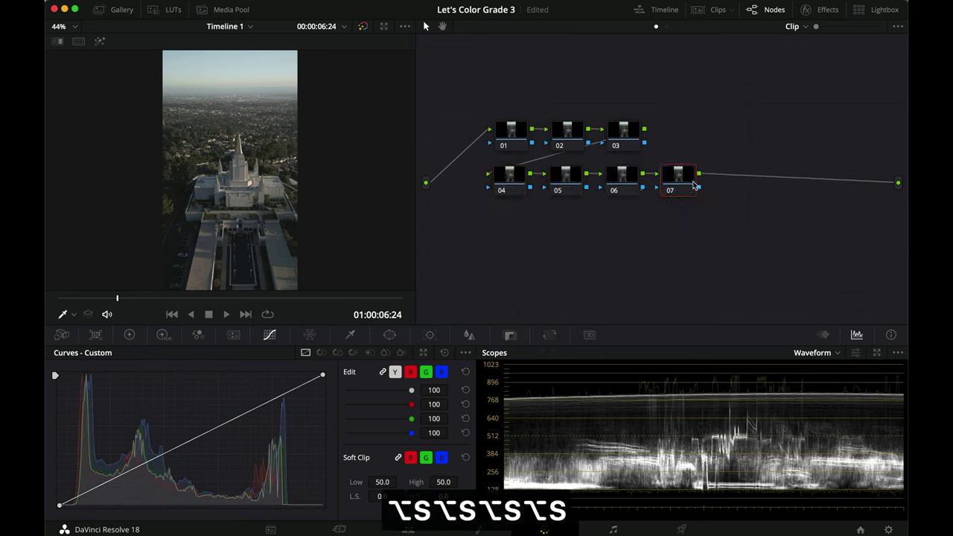
drag(724, 184, 676, 228)
key(alt+s)
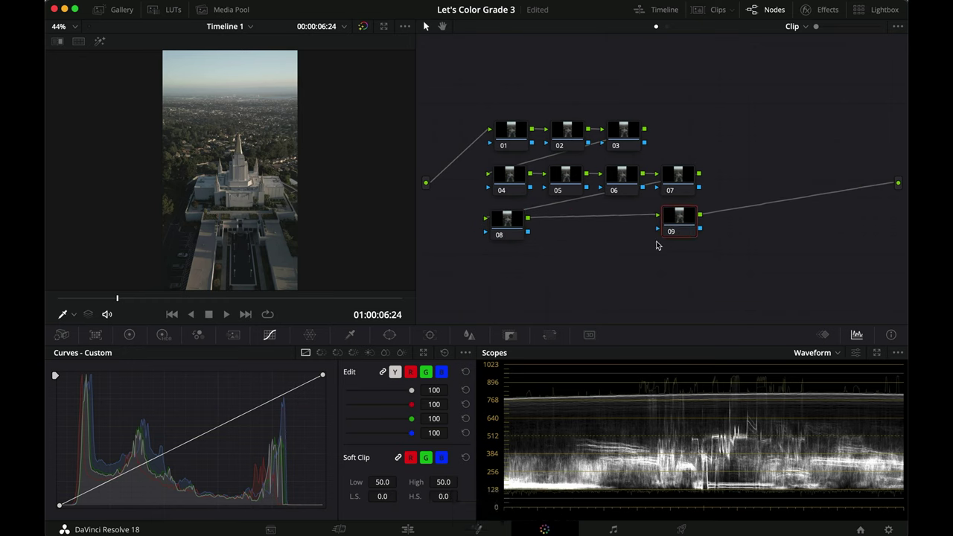
Step: Apply the Color Space Transform effect to node 09 at the end of the node chain
click(818, 12)
drag(750, 305, 634, 224)
click(807, 77)
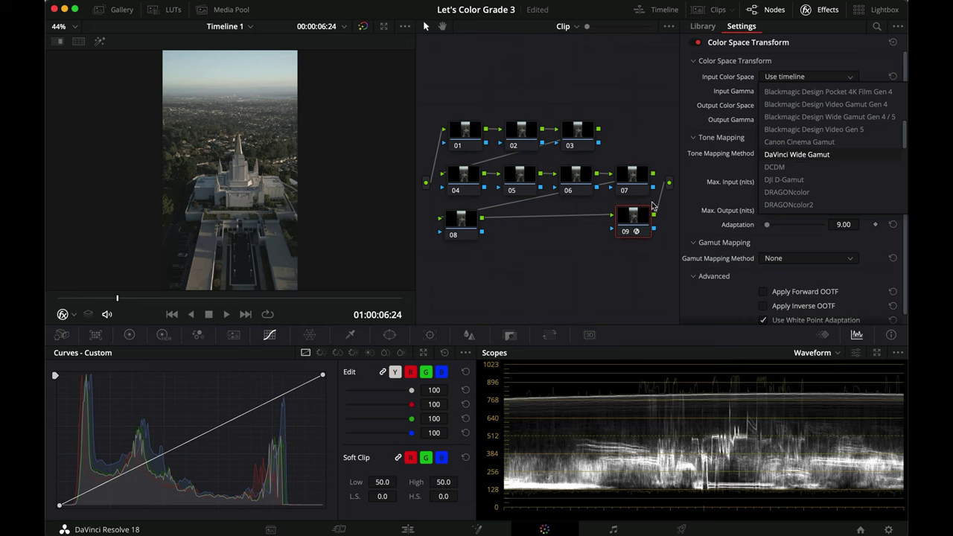
click(674, 186)
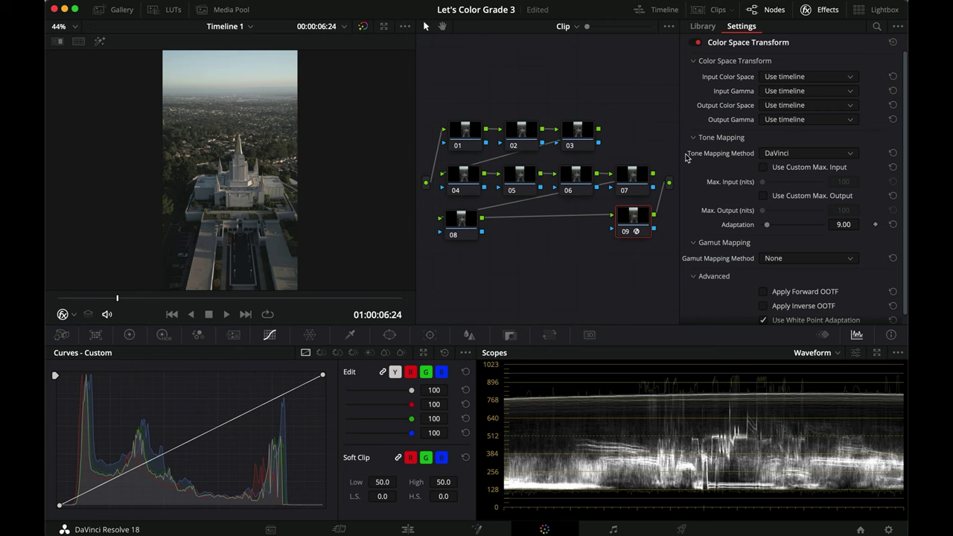
Step: Set the transform's input color space to DJI D-Gamut and input gamma to DJI D-Log, and compare node 09 on and off
click(807, 78)
scroll(800, 149, down, 5)
scroll(800, 147, down, 3)
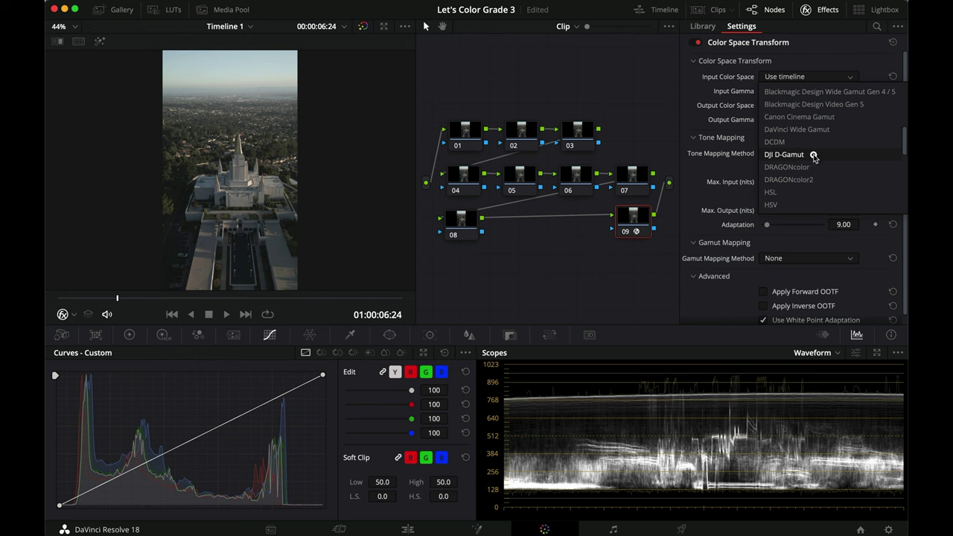
click(814, 155)
click(794, 91)
scroll(795, 182, down, 5)
click(783, 195)
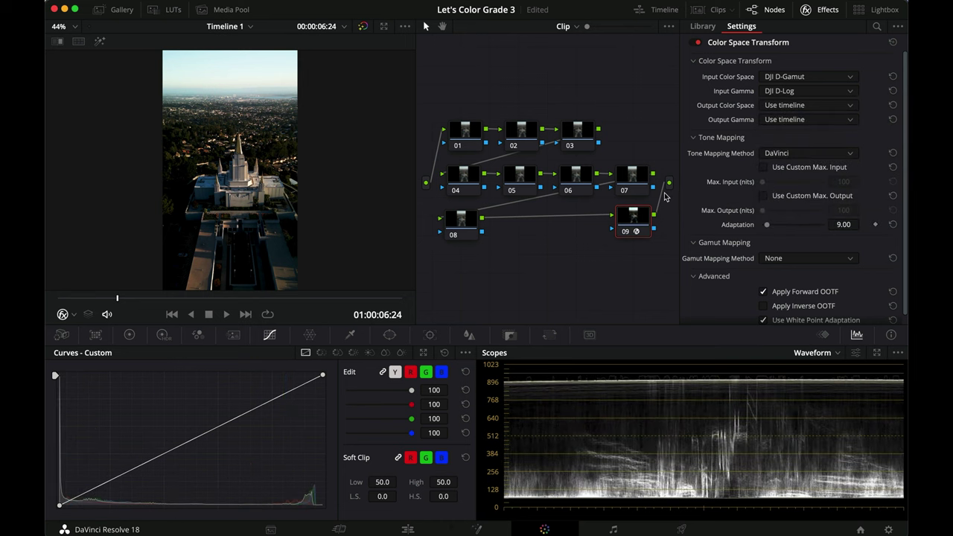
key(super+d)
key(super+d)
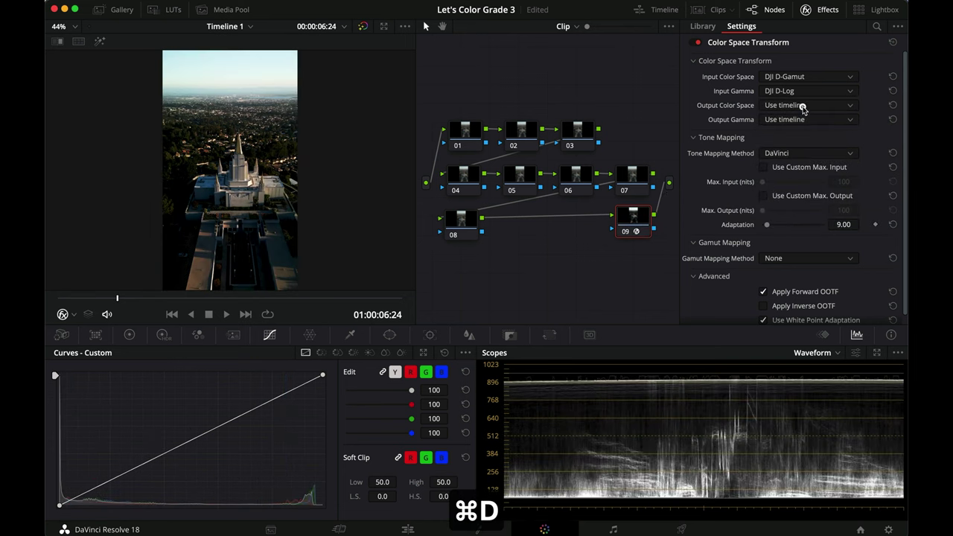
Step: Set the transform's output color space and output gamma to Rec.709, and close the effects area
click(803, 107)
scroll(804, 171, down, 5)
click(786, 156)
click(779, 121)
scroll(783, 200, down, 10)
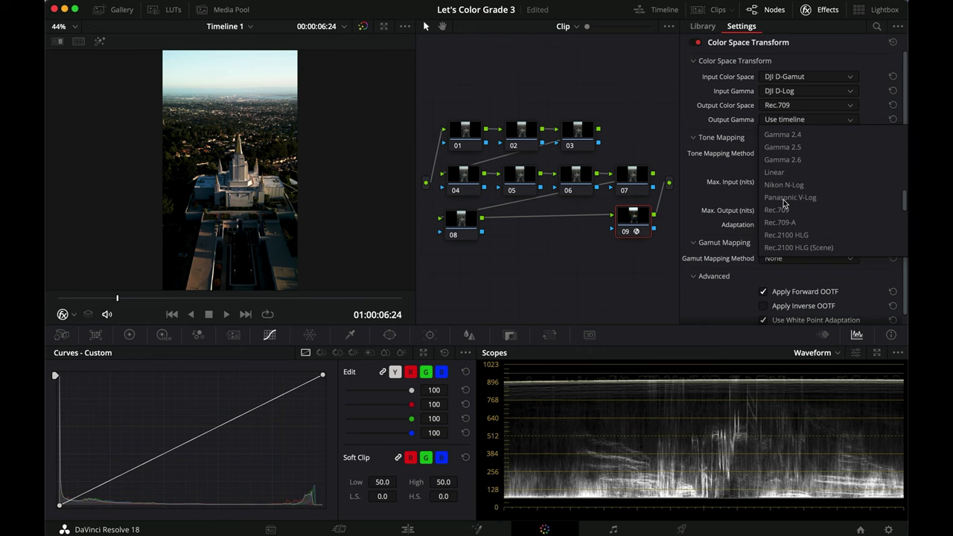
click(785, 211)
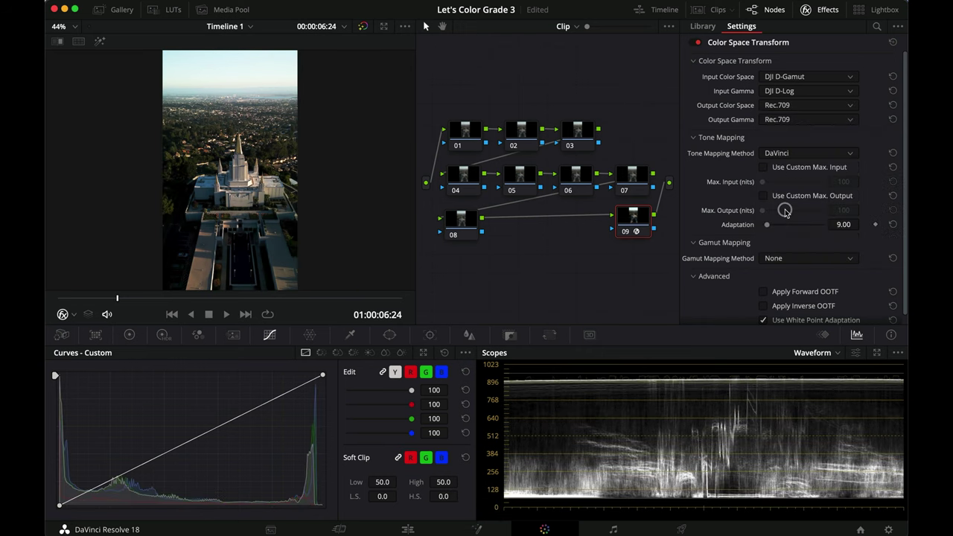
click(818, 10)
Step: Compare the full-screen image with the color space transform on node 09 switched off and on
key(super+f)
key(super+d)
key(super+d)
key(super+d)
key(super+d)
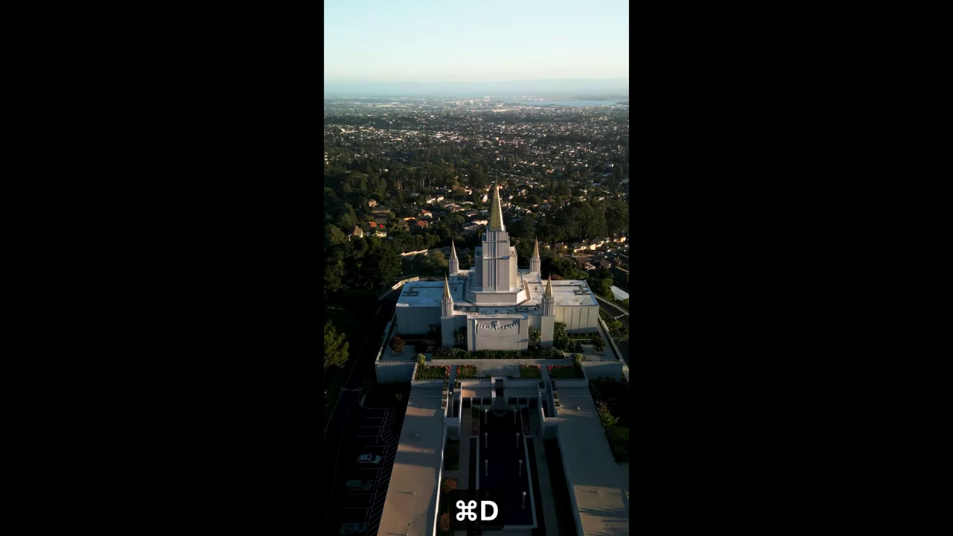
key(super+d)
key(super+d)
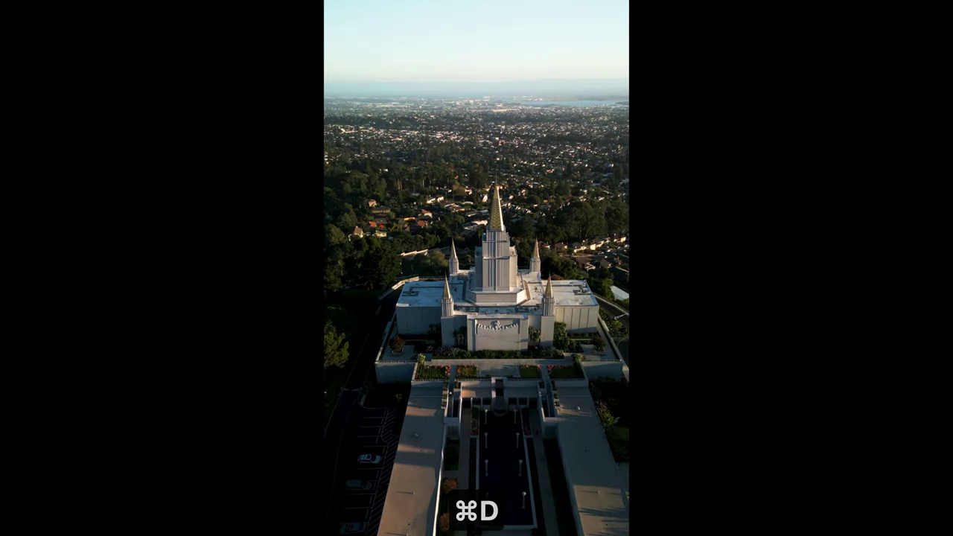
key(super+f)
Step: On node 02, set the primary color wheels to Lift 0.02, Gamma 0.10 and Gain 0.85
click(572, 129)
click(129, 334)
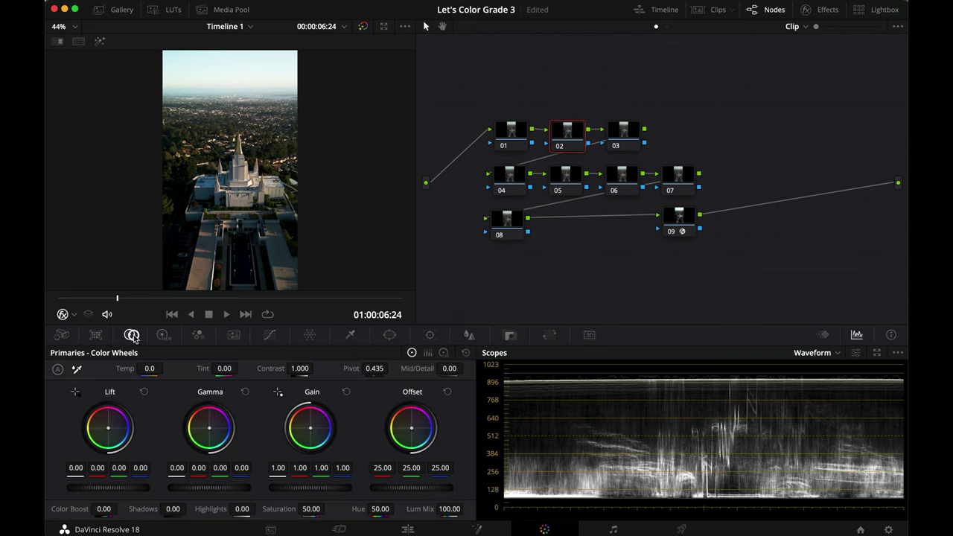
drag(193, 487, 377, 434)
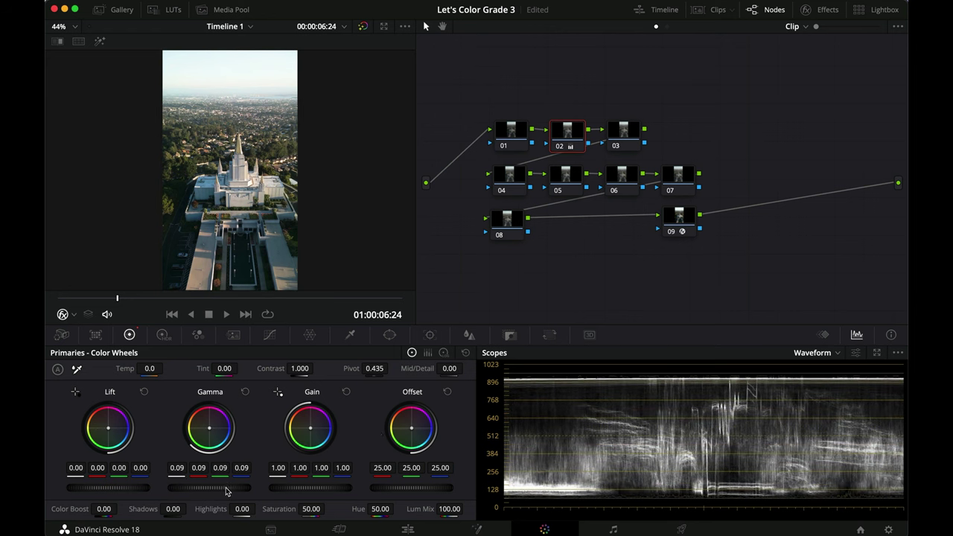
drag(225, 484, 340, 463)
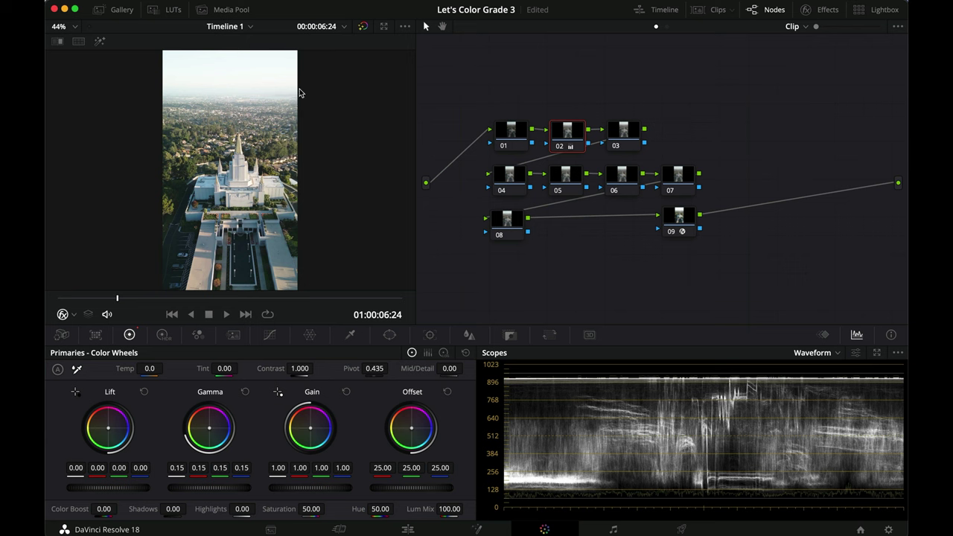
drag(321, 488, 206, 483)
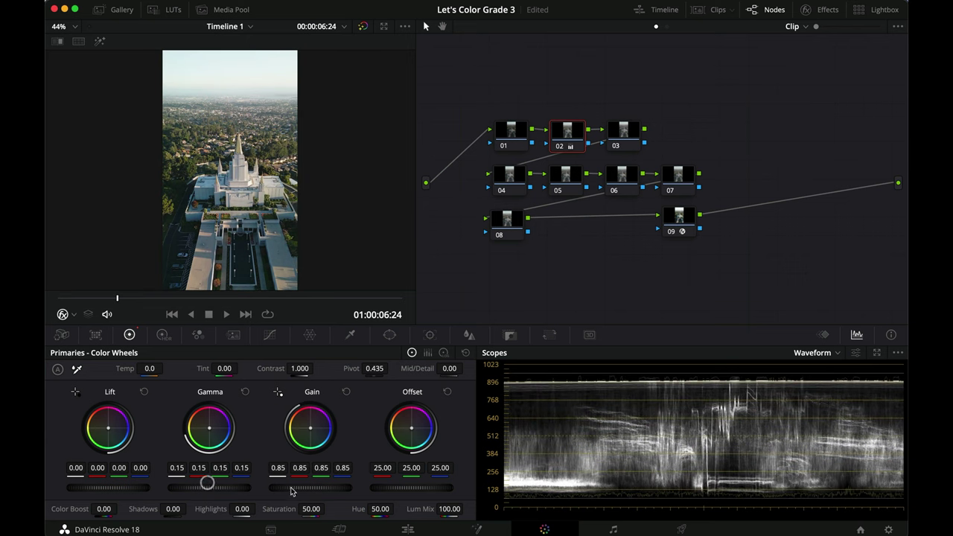
drag(86, 488, 93, 485)
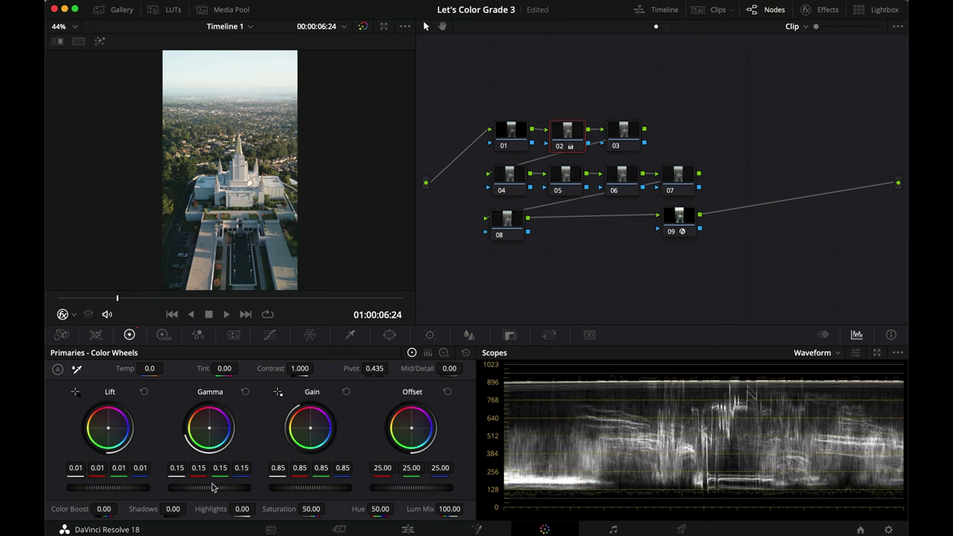
drag(214, 485, 202, 487)
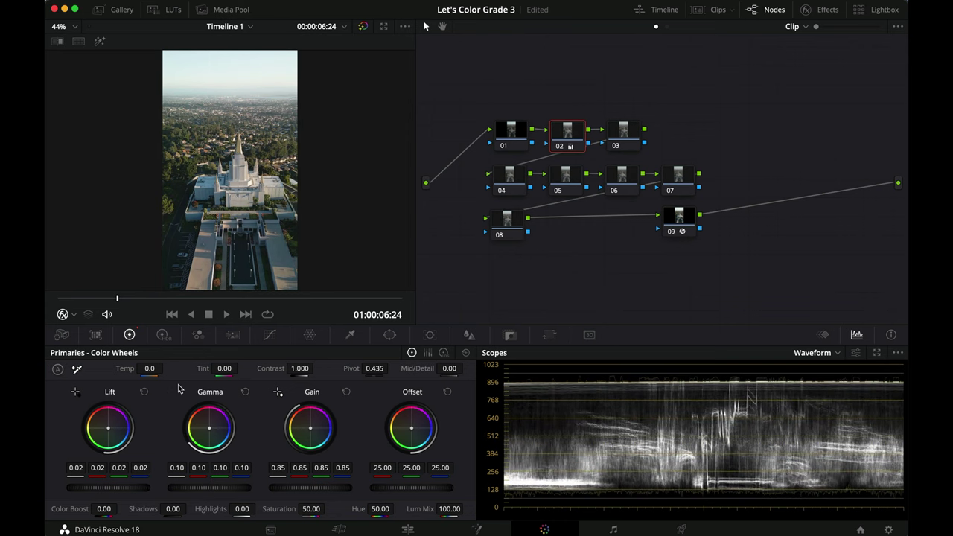
Step: Compare the full-screen image with node 02's primary correction off and on, and save the project
key(super+f)
key(super+d)
key(super+d)
key(super+d)
key(super+d)
key(super+f)
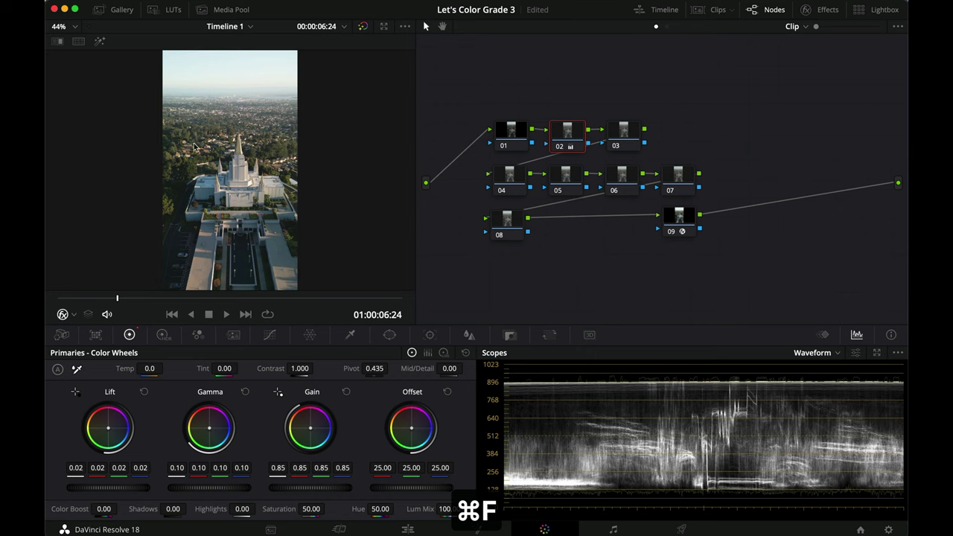
key(super+s)
Step: On node 03, shape the custom curve into an S by lowering the shadows and raising the highlights and midtones slightly
click(618, 135)
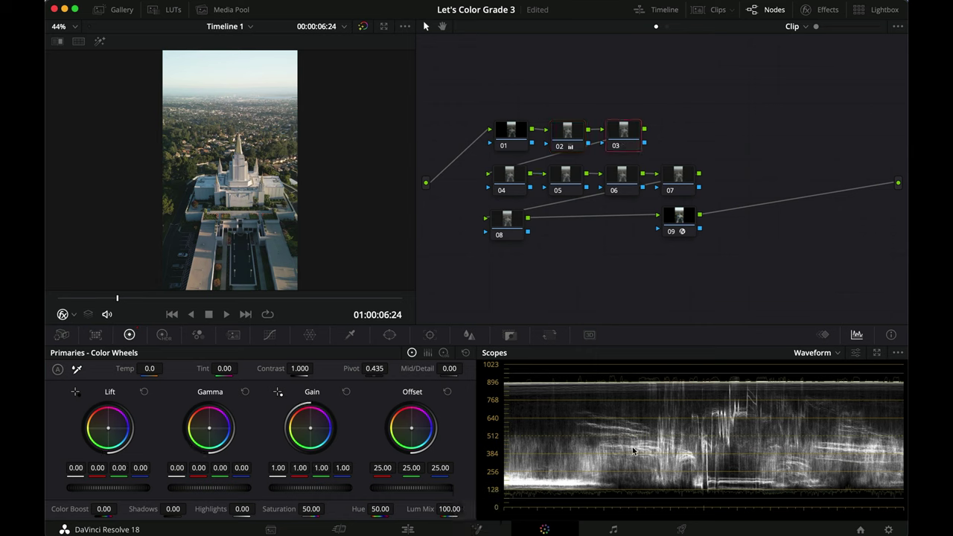
click(266, 336)
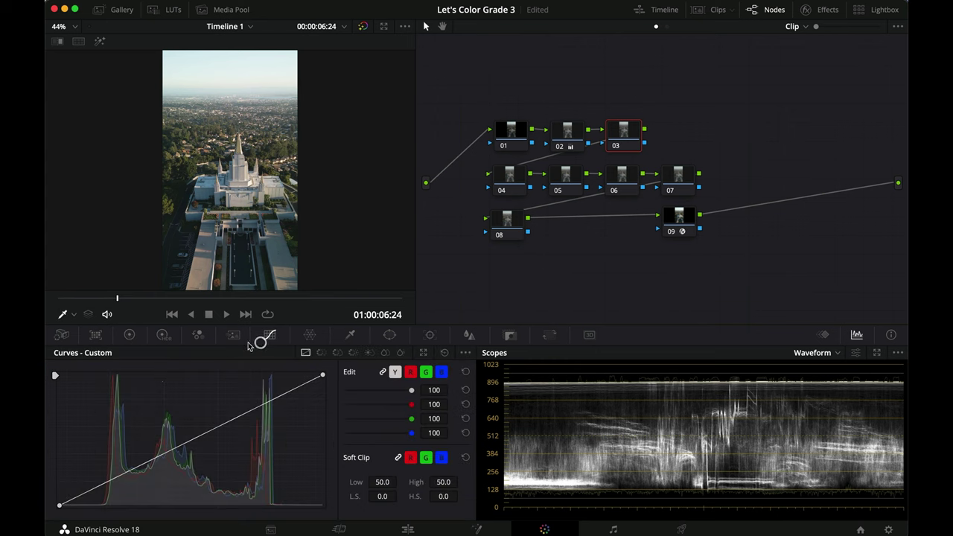
drag(110, 484, 133, 478)
drag(282, 397, 257, 399)
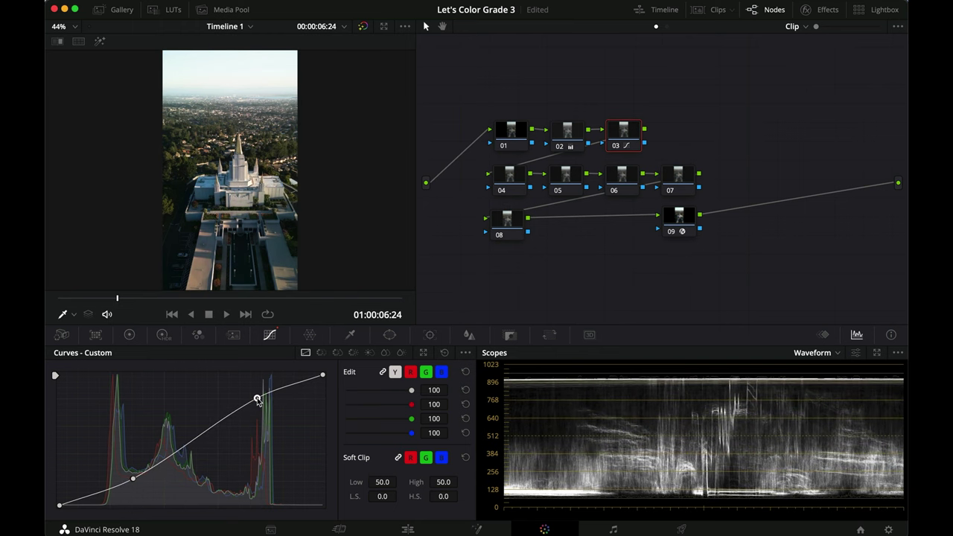
drag(205, 439, 198, 431)
Step: Compare the full-screen image with node 03's contrast curve switched off and on
key(ctrl+f)
key(ctrl+d)
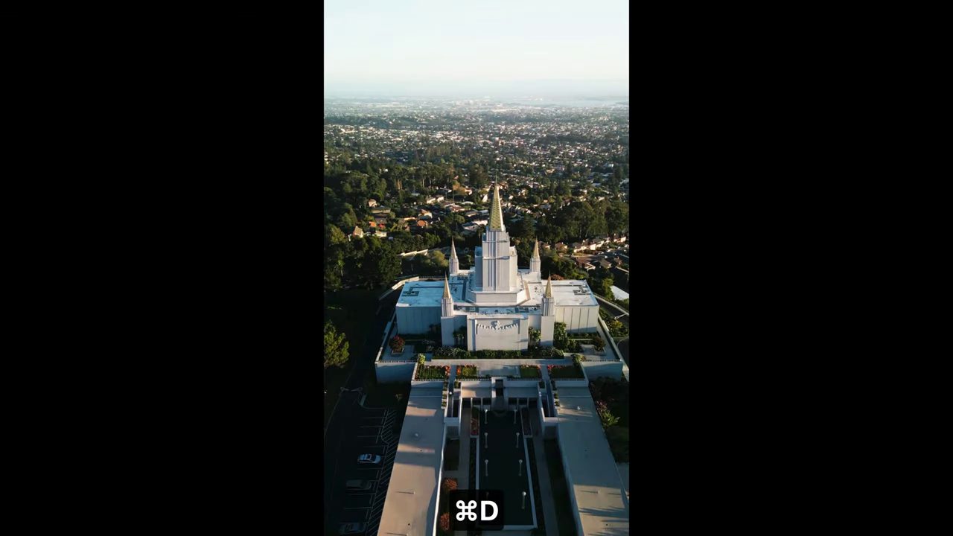
key(super+f)
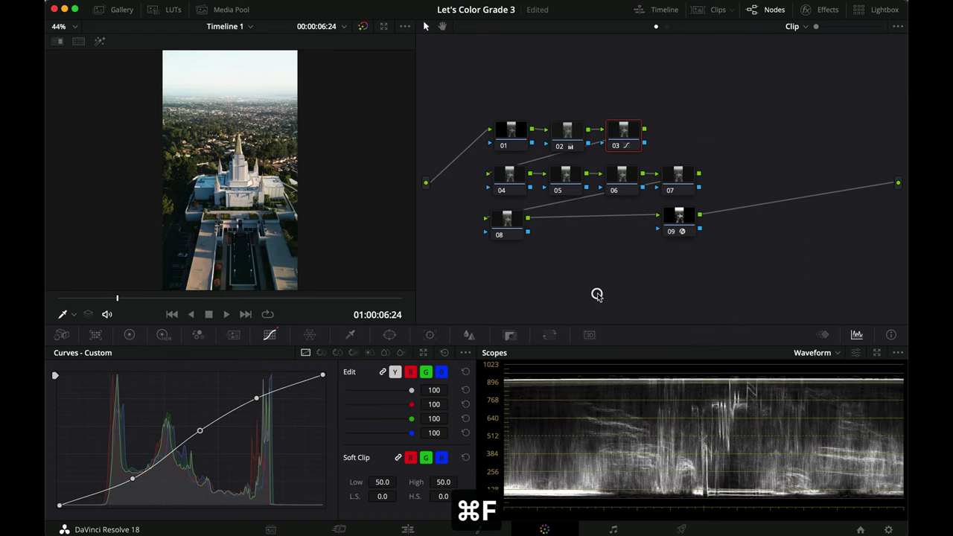
Step: Select all nine nodes and compare the image with the whole grade disabled and enabled
drag(755, 271, 481, 127)
key(super+d)
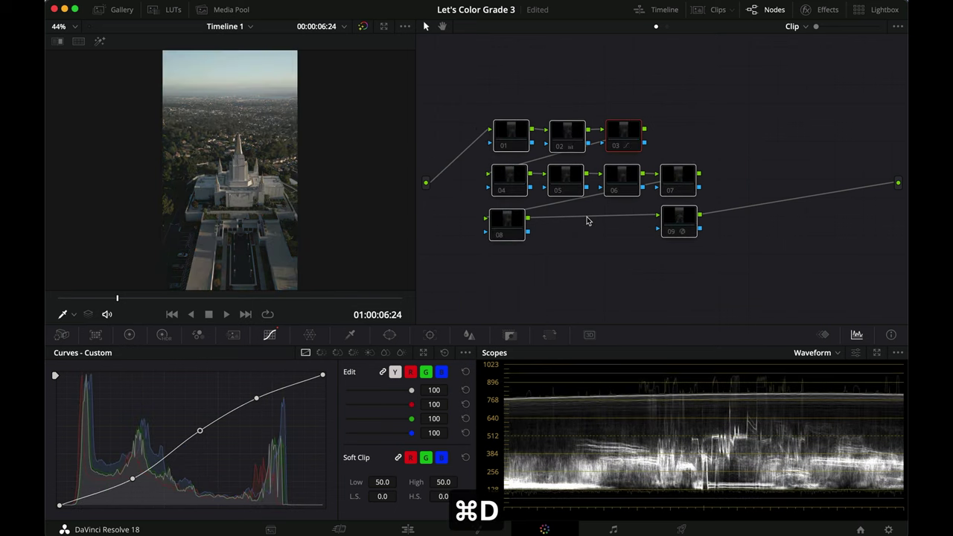
key(super+d)
key(super+d)
key(super+d)
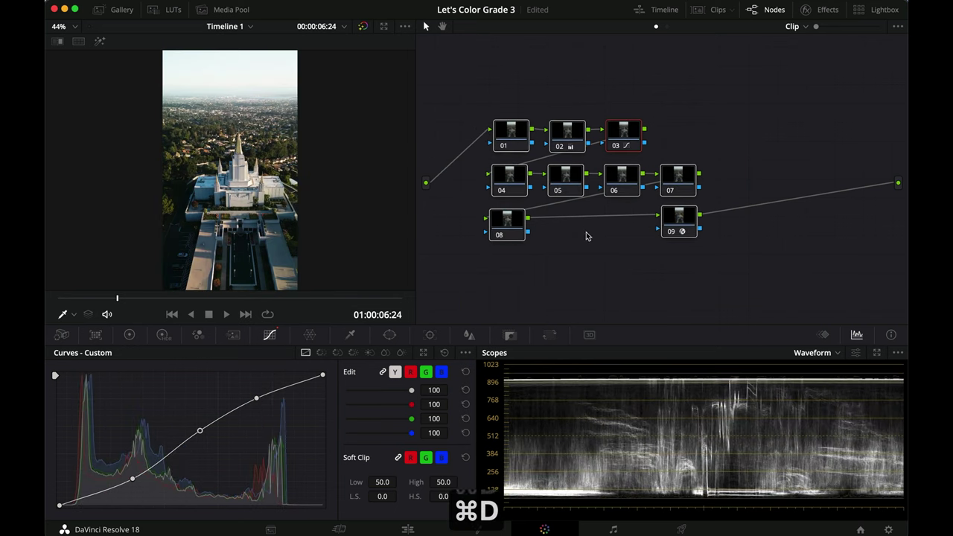
Step: Compare the image with node 09's transform off and on, and review its Color Space Transform settings
click(677, 217)
key(super+d)
key(super+d)
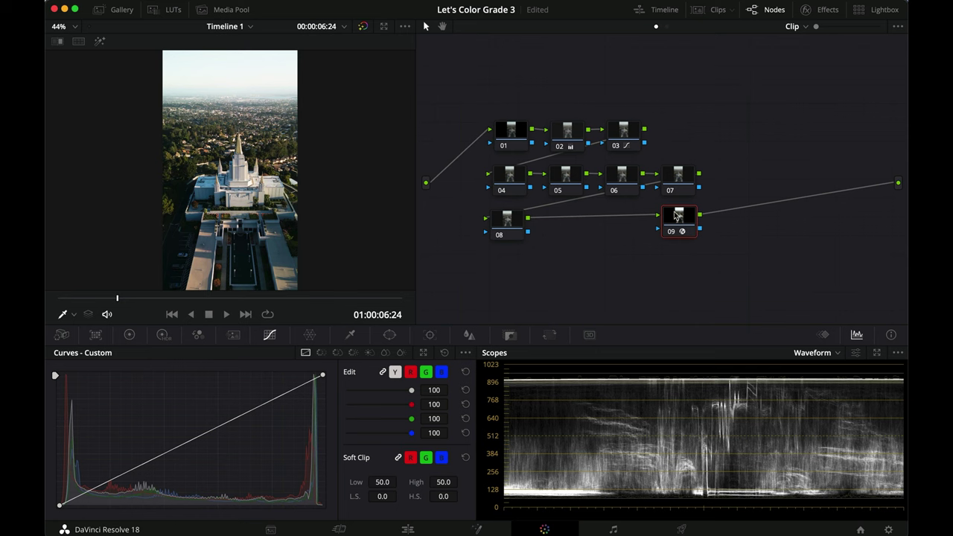
click(821, 10)
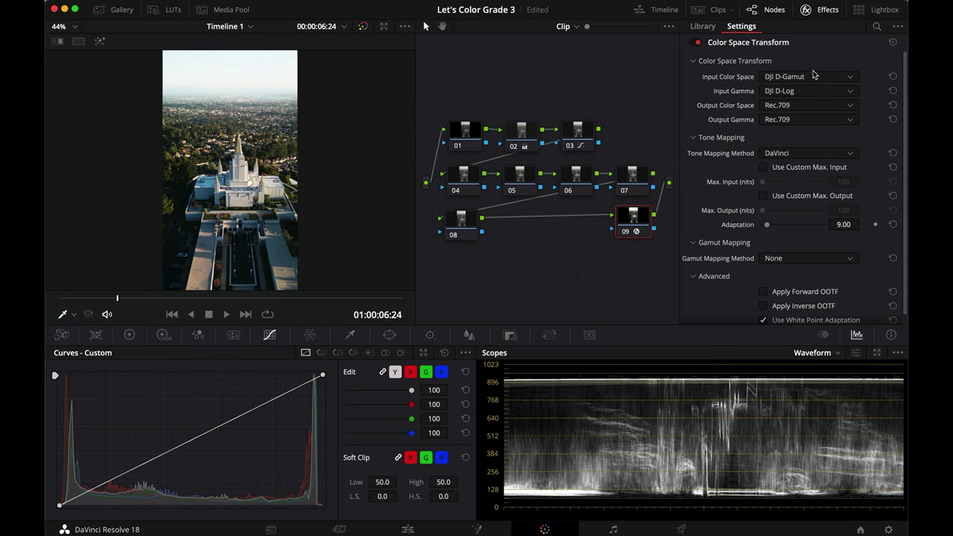
click(827, 12)
Step: Compare the image with nodes 02 and 03 disabled and enabled to judge the primary correction and contrast curve
click(573, 132)
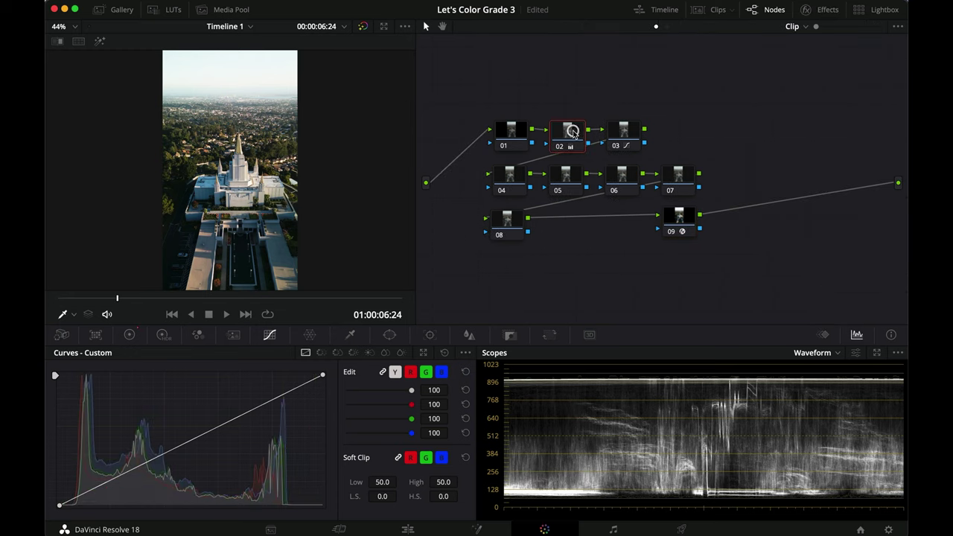
key(super+d)
key(super+d)
key(super+d)
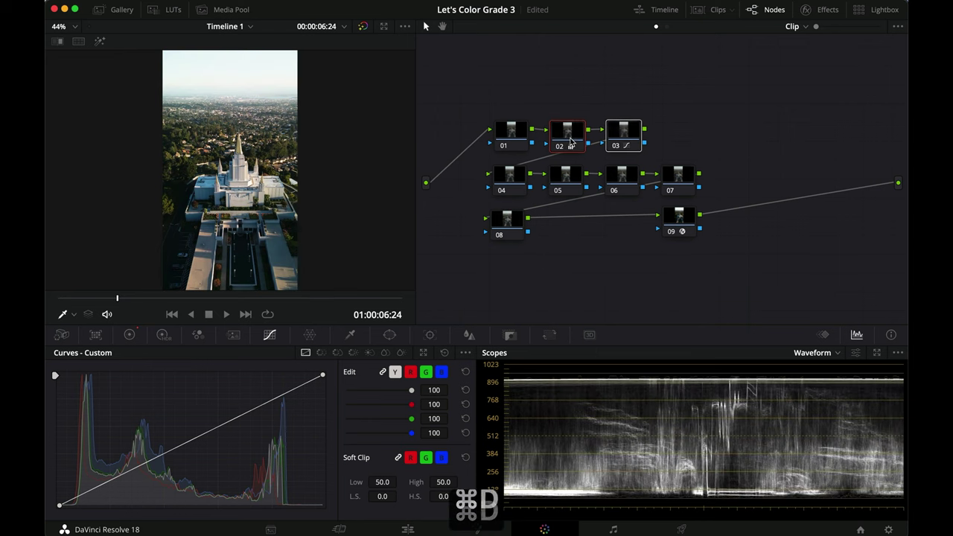
key(super+d)
key(super+d)
key(super+d)
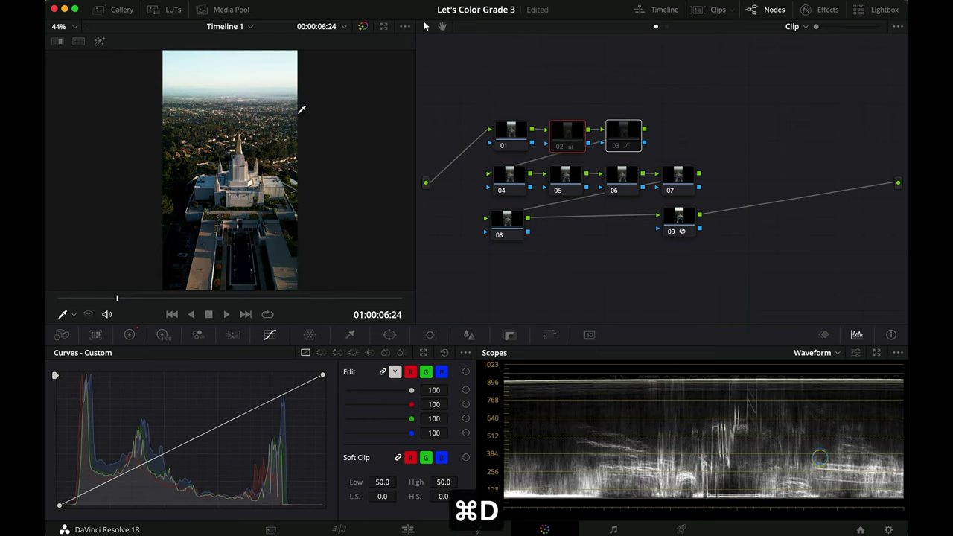
Step: On node 04, add control points for red, yellow, green, cyan, blue and magenta to the Hue Vs Hue curve
click(512, 170)
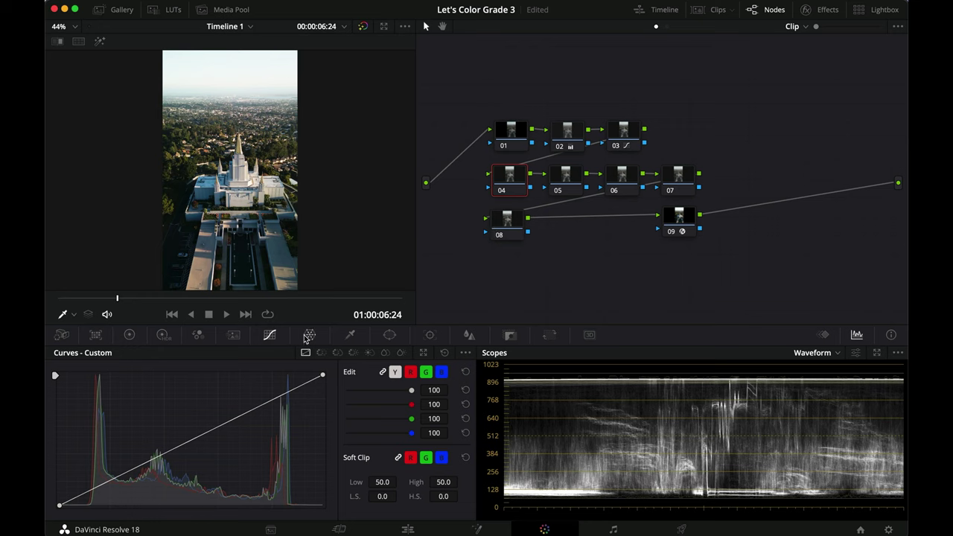
click(322, 353)
click(79, 509)
click(111, 510)
click(128, 510)
click(146, 510)
click(162, 510)
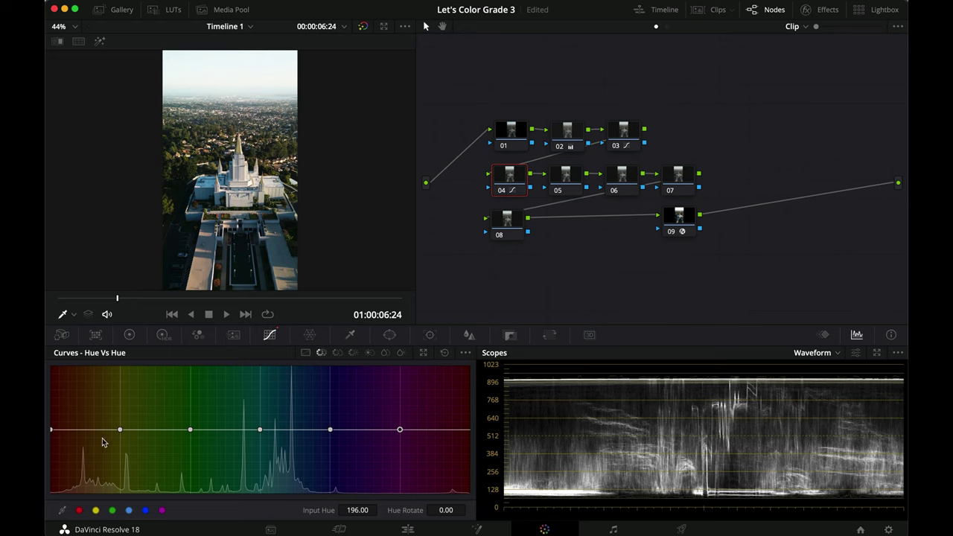
Step: Raise the yellow point to a hue rotation of 15.20 and compare node 04 off and on in full screen
drag(121, 431, 120, 426)
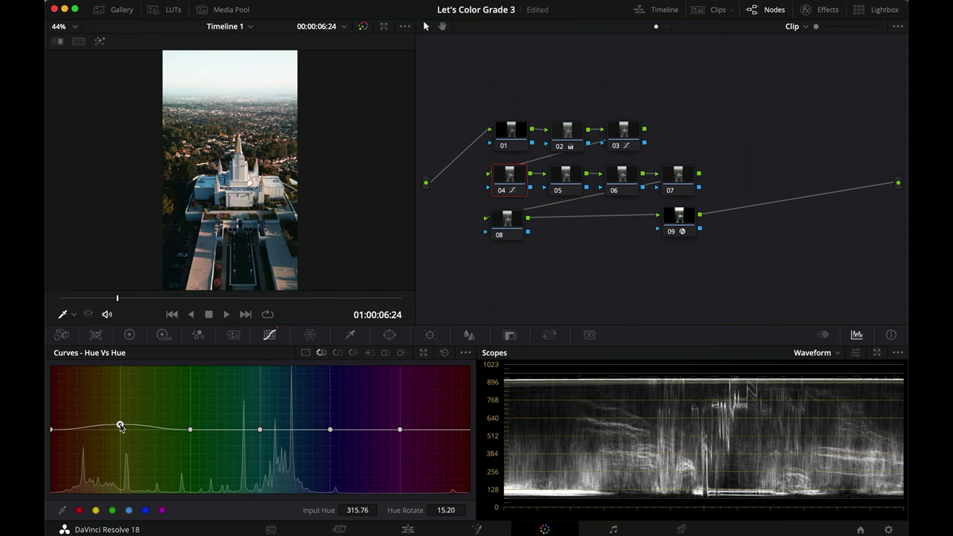
key(super+f)
key(super+d)
key(super+f)
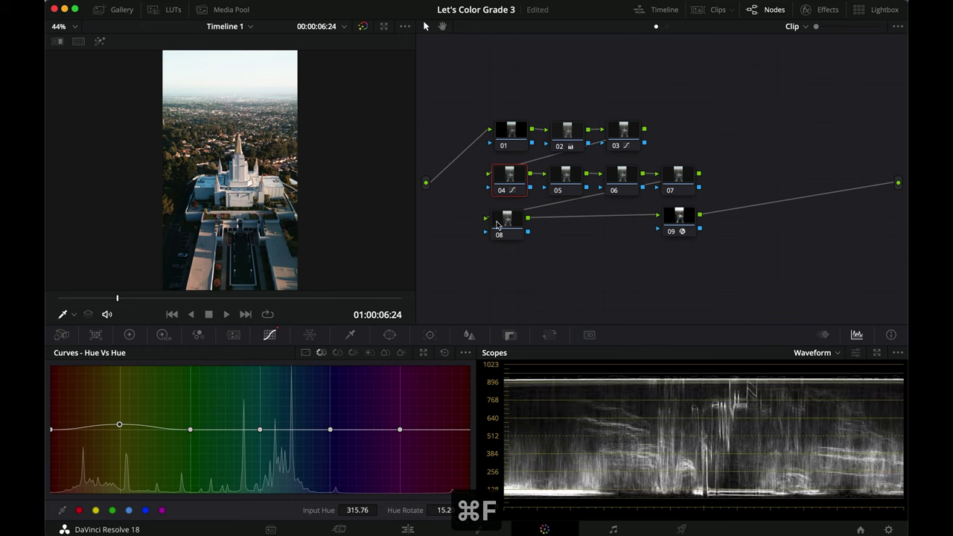
Step: Rotate the Hue Vs Hue red point to 7.20 and green to -12.00, and nudge the cyan and blue points slightly
mouse_move(52, 430)
mouse_down()
mouse_move(54, 422)
mouse_move(53, 444)
mouse_move(51, 429)
mouse_up()
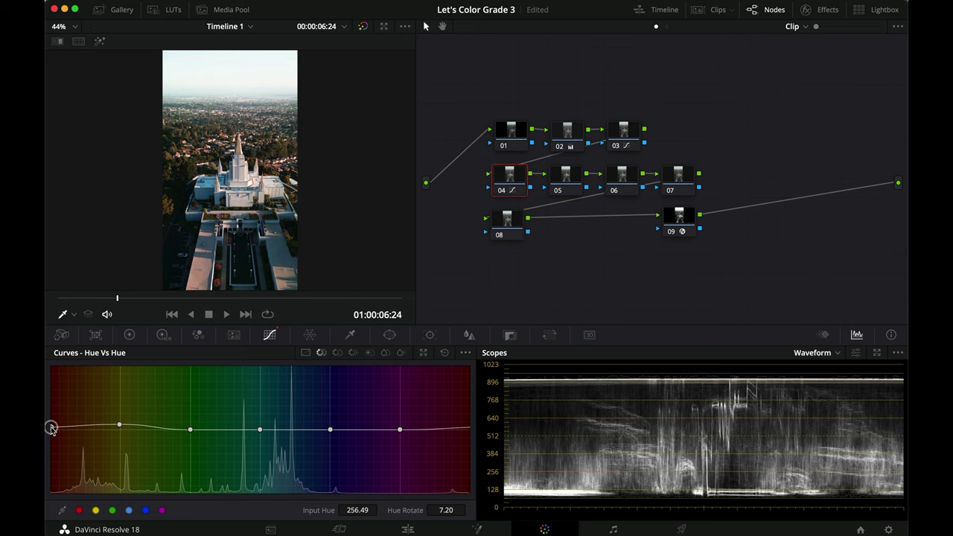
mouse_move(190, 432)
mouse_down()
mouse_move(189, 462)
mouse_move(200, 379)
mouse_move(189, 470)
mouse_move(196, 359)
mouse_move(191, 436)
mouse_up()
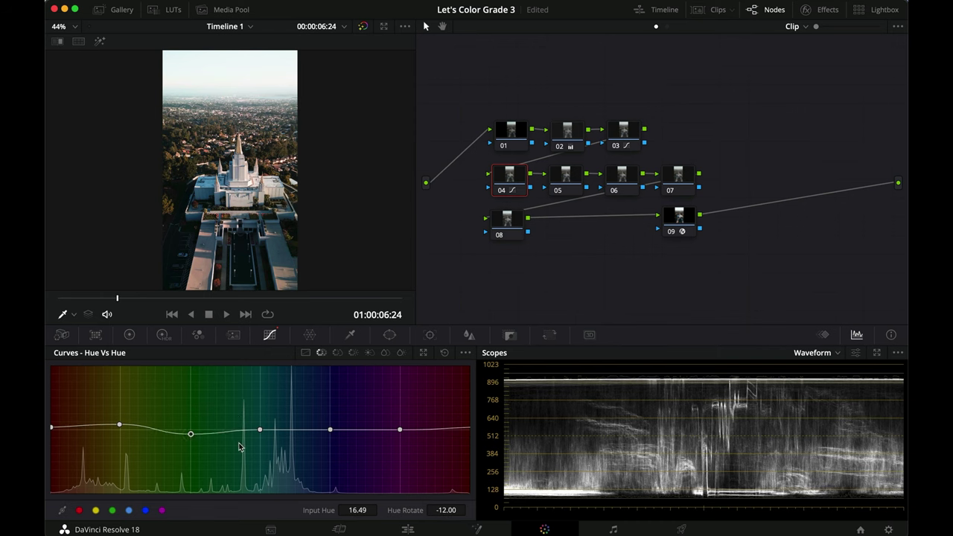
mouse_move(260, 431)
mouse_down()
mouse_move(259, 385)
mouse_move(260, 454)
mouse_move(261, 383)
mouse_move(265, 454)
mouse_move(267, 389)
mouse_move(275, 427)
mouse_move(259, 432)
mouse_up()
mouse_move(331, 433)
mouse_down()
mouse_move(330, 405)
mouse_move(332, 442)
mouse_move(332, 403)
mouse_move(331, 443)
mouse_move(331, 431)
mouse_up()
Step: Add control points for red, yellow, green, cyan, blue and magenta to node 04's Hue Vs Sat curve
click(337, 353)
click(79, 510)
click(112, 511)
click(128, 510)
click(147, 511)
click(163, 511)
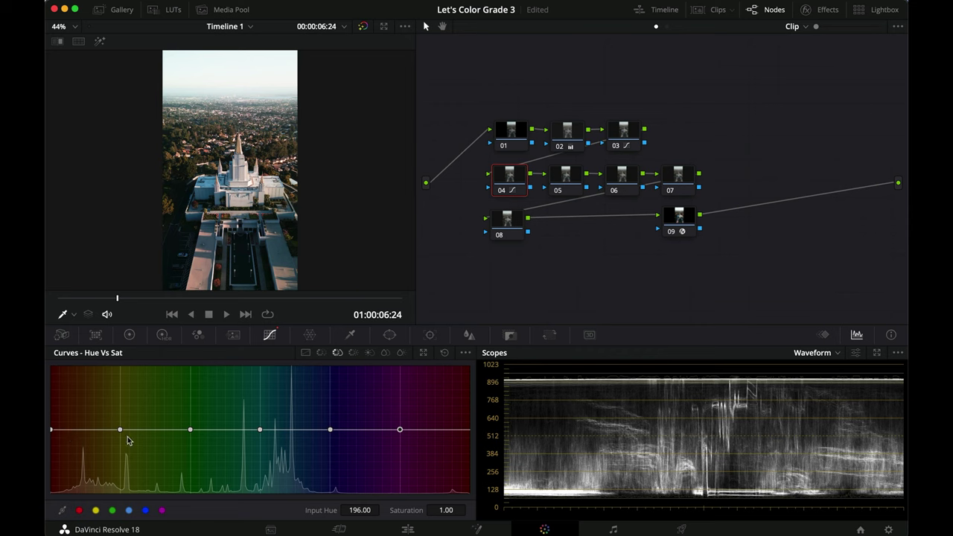
Step: Boost yellow and red saturation slightly on the Hue Vs Sat curve, with red at 1.06, and check the full-screen image
mouse_move(120, 430)
mouse_down()
mouse_move(120, 420)
mouse_move(120, 443)
mouse_move(121, 399)
mouse_move(123, 426)
mouse_up()
drag(50, 431, 49, 427)
key(super+f)
key(super+f)
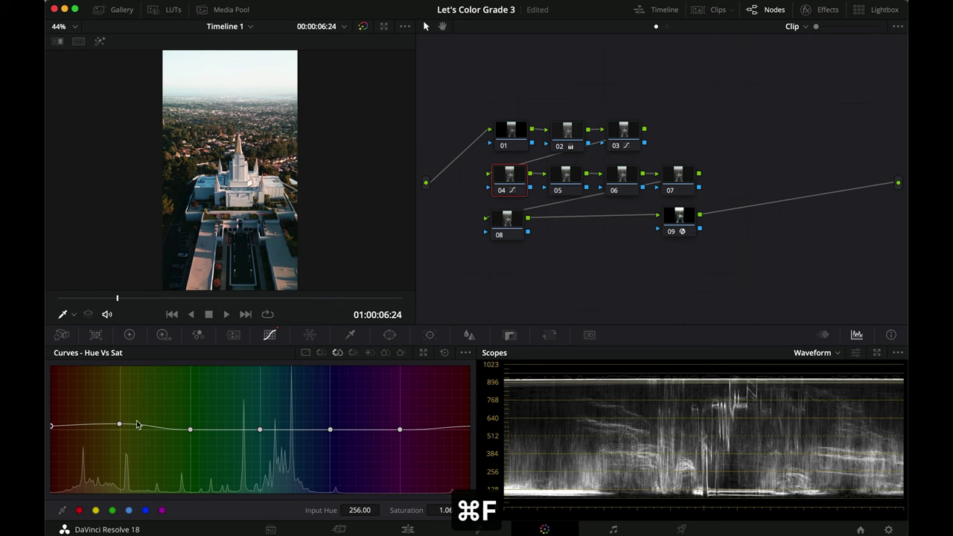
Step: Lower the green saturation to about 0.89 on the Hue Vs Sat curve and compare node 04 off and on in full screen
drag(192, 433, 191, 435)
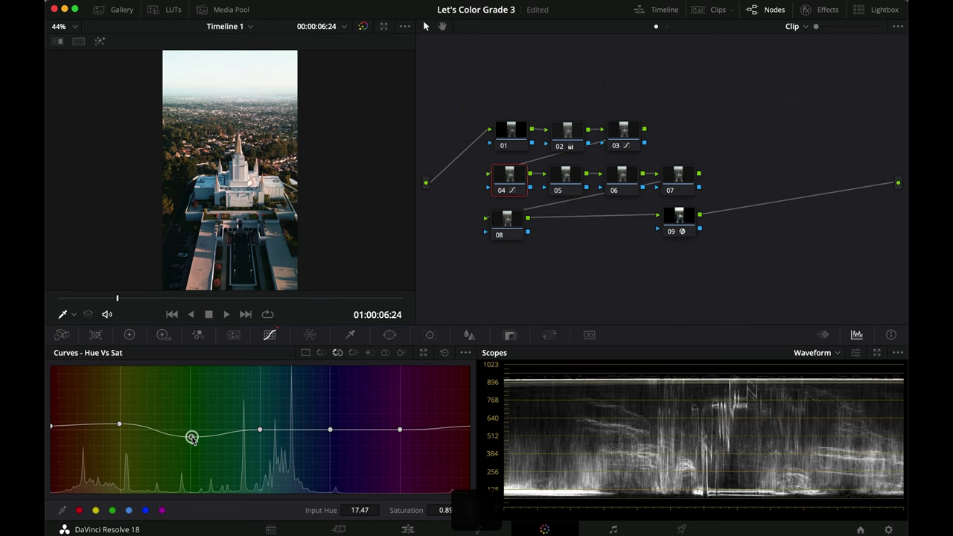
key(super+f)
key(super+d)
key(super+d)
key(super+d)
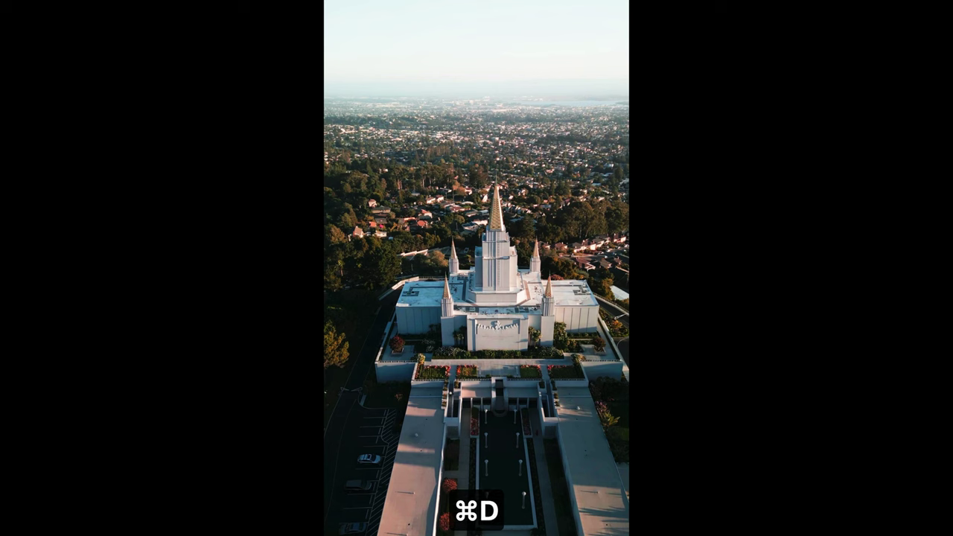
key(super+f)
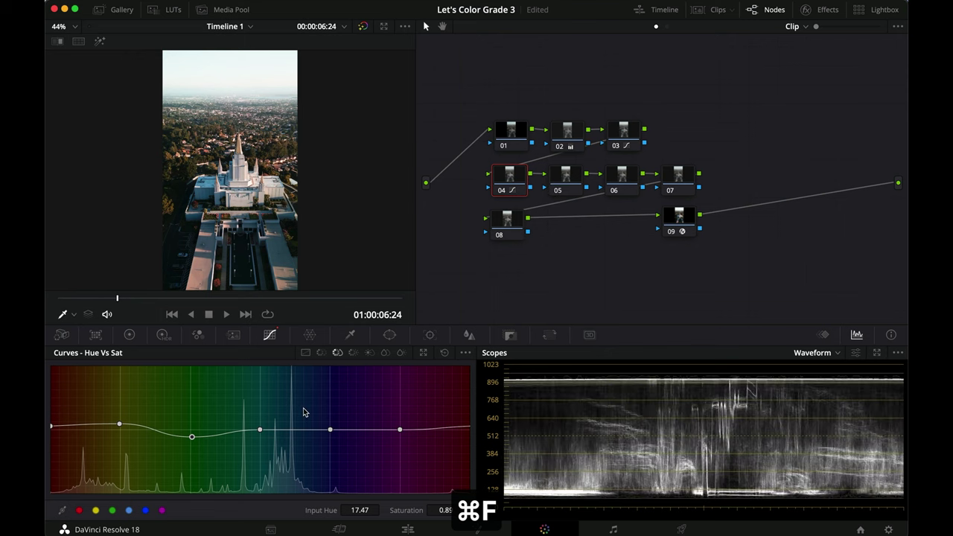
Step: Pull cyan and blue saturation well down on the Hue Vs Sat curve and compare node 04's effect in full screen
drag(260, 431, 259, 457)
drag(331, 432, 330, 458)
key(super+f)
key(super+d)
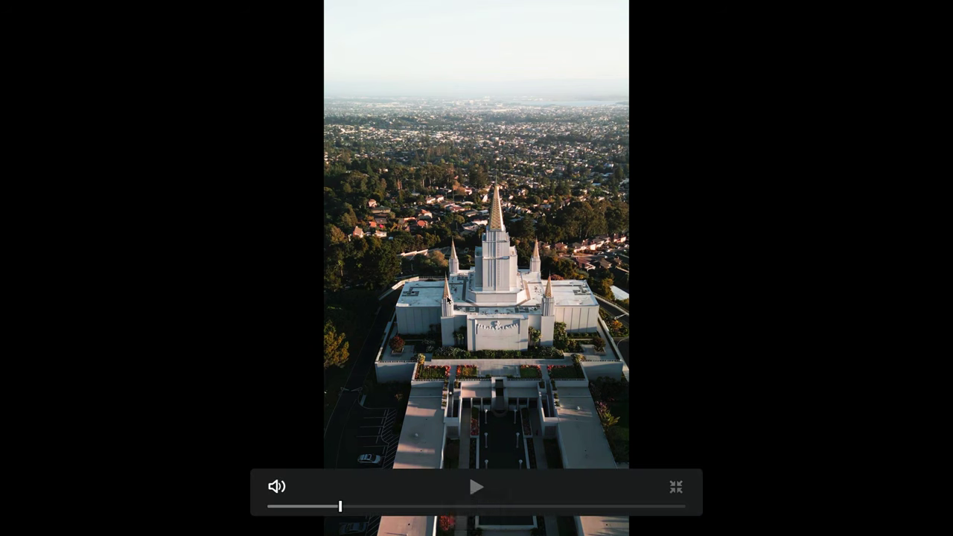
key(super+f)
Step: Add control points for the six main colors to node 04's Hue Vs Lum curve
click(354, 355)
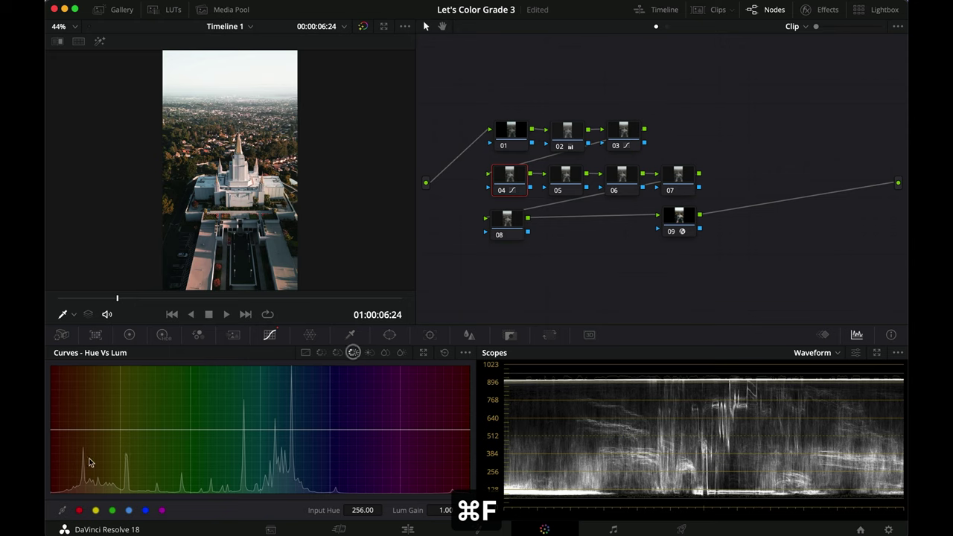
click(111, 511)
click(128, 511)
click(145, 510)
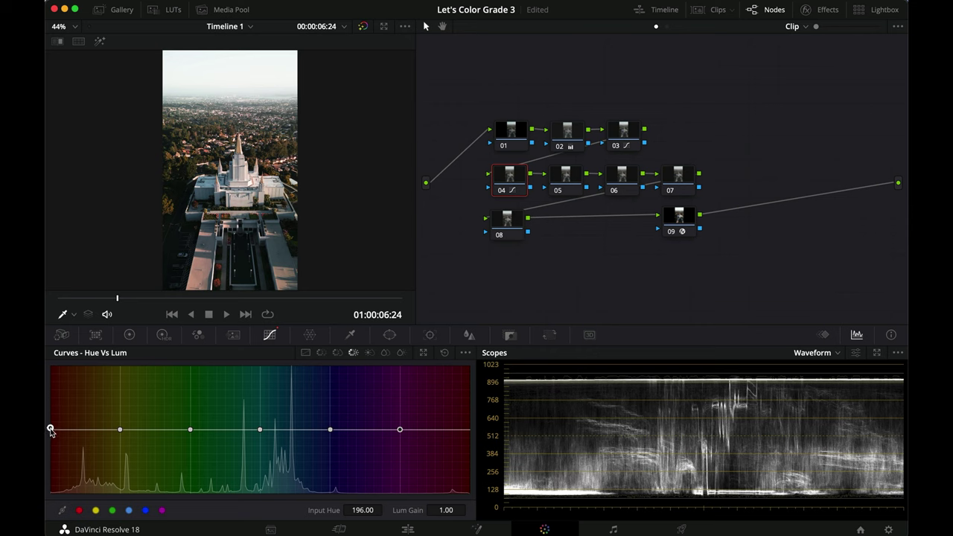
Step: On the Hue Vs Lum curve, brighten yellow slightly and darken cyan and blue, with the blue point's lum gain at 0.64
mouse_move(120, 432)
mouse_down()
mouse_move(122, 410)
mouse_move(122, 453)
mouse_move(120, 425)
mouse_up()
drag(261, 430, 261, 454)
click(331, 431)
drag(331, 432, 331, 455)
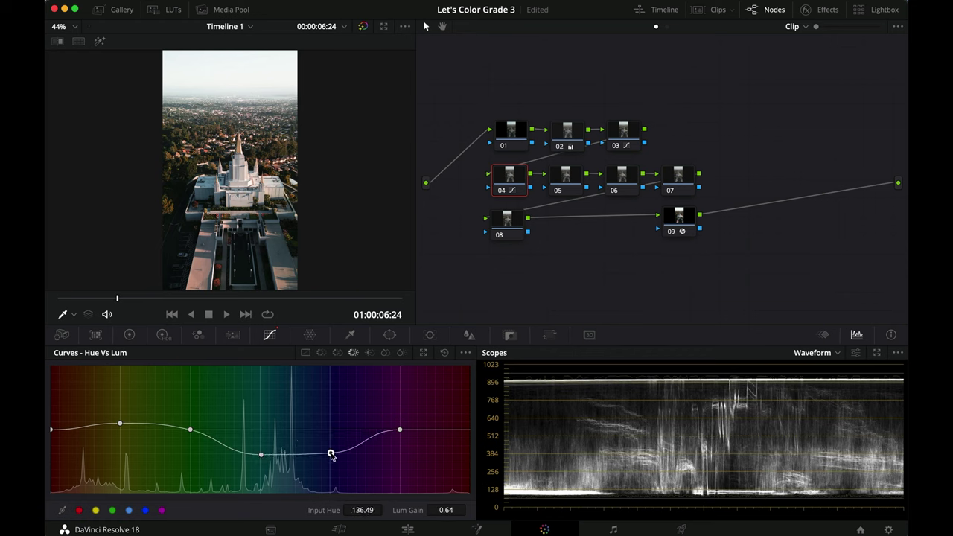
Step: Compare the full-screen image with node 04's hue, saturation and luminance curves switched off and on
key(super+f)
key(super+d)
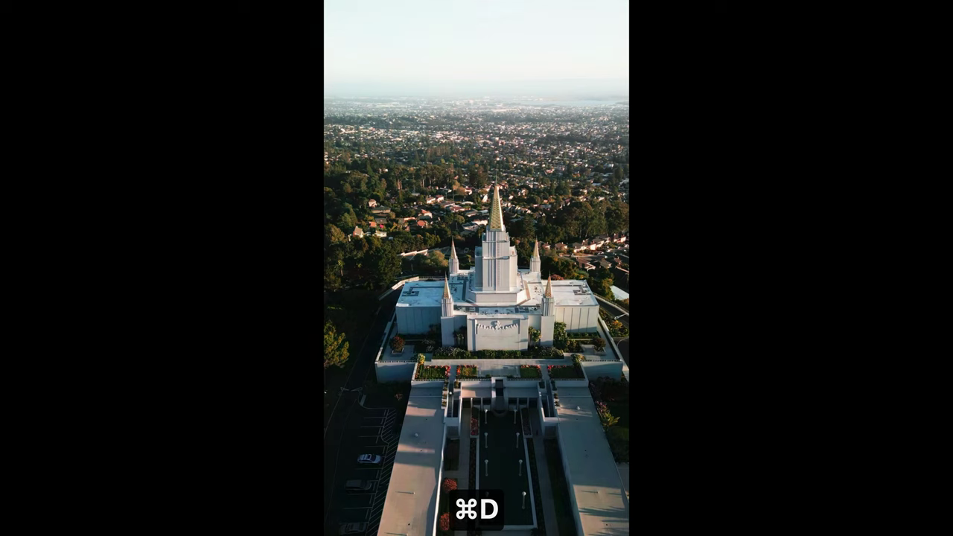
mouse_move(428, 297)
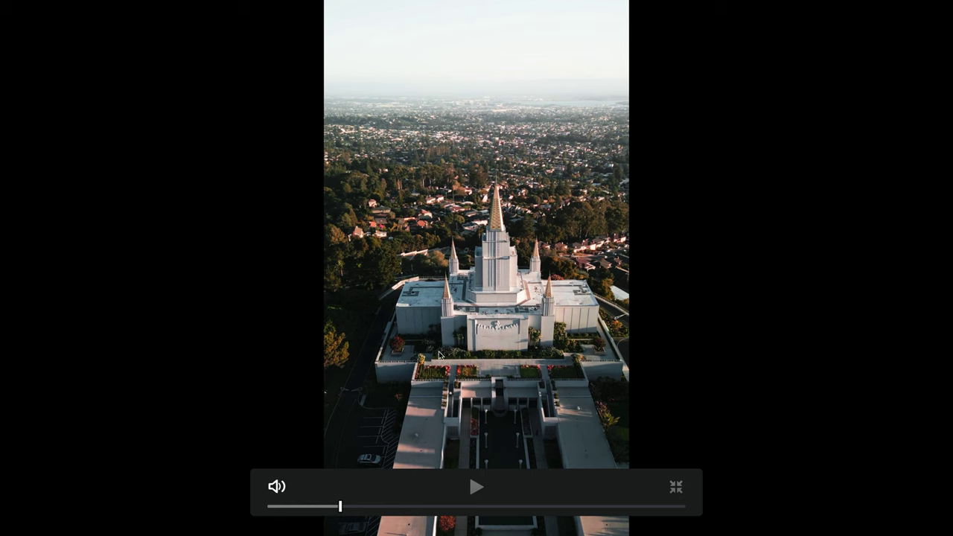
key(super+f)
key(super+d)
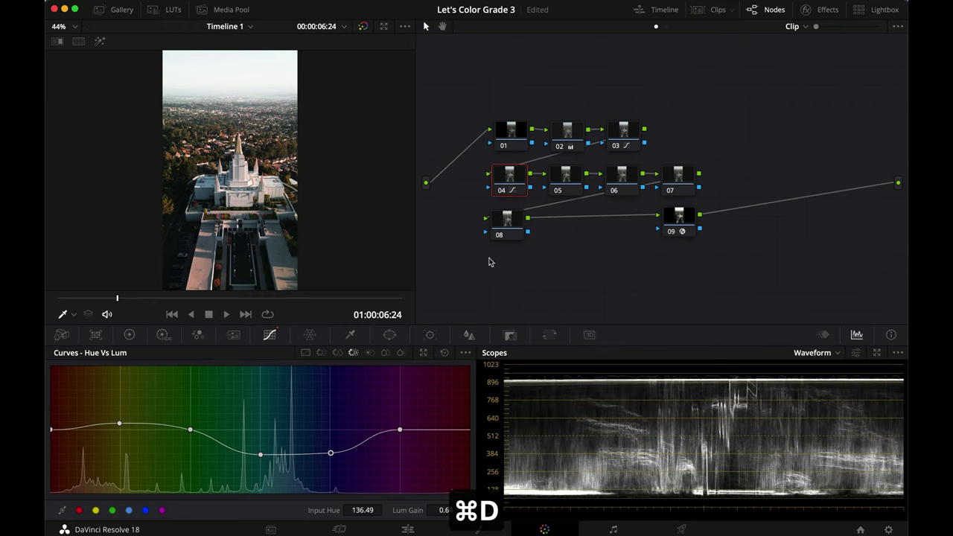
Step: On node 05, shift the Color Warper's outer red point to hue 0.99 and saturation 1.22, and check it in full screen
click(566, 177)
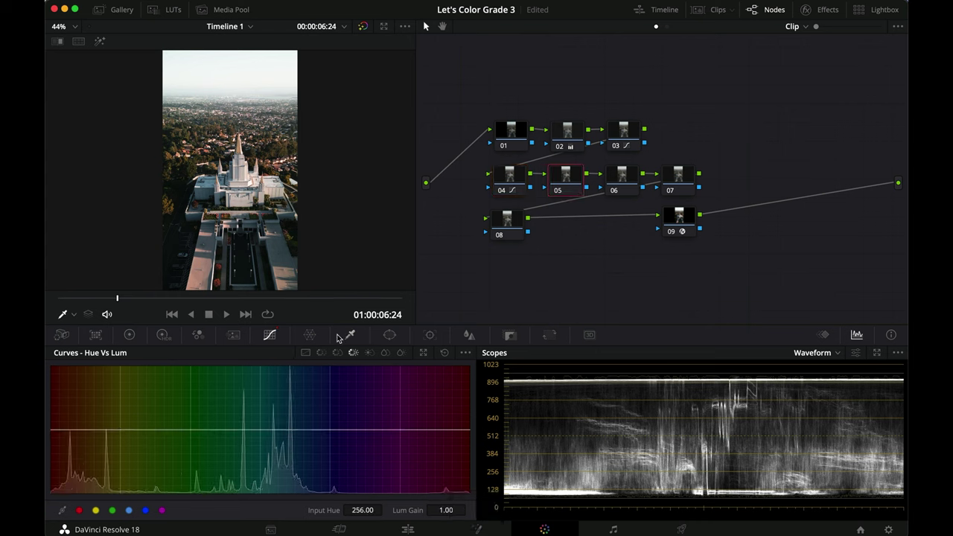
click(319, 335)
mouse_move(158, 381)
mouse_down()
mouse_move(124, 372)
mouse_move(191, 367)
mouse_move(144, 383)
mouse_move(159, 372)
mouse_move(149, 366)
mouse_move(154, 379)
mouse_up()
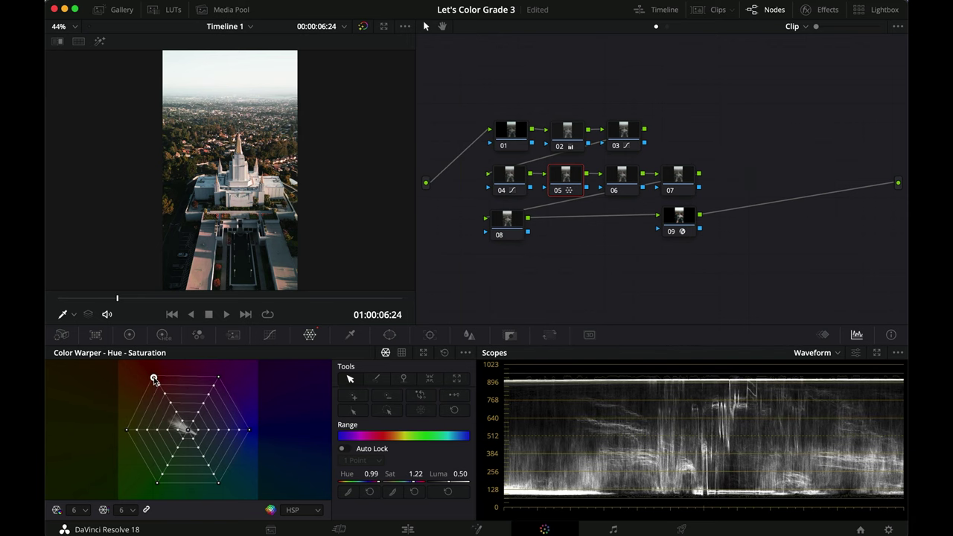
key(super+f)
key(super+d)
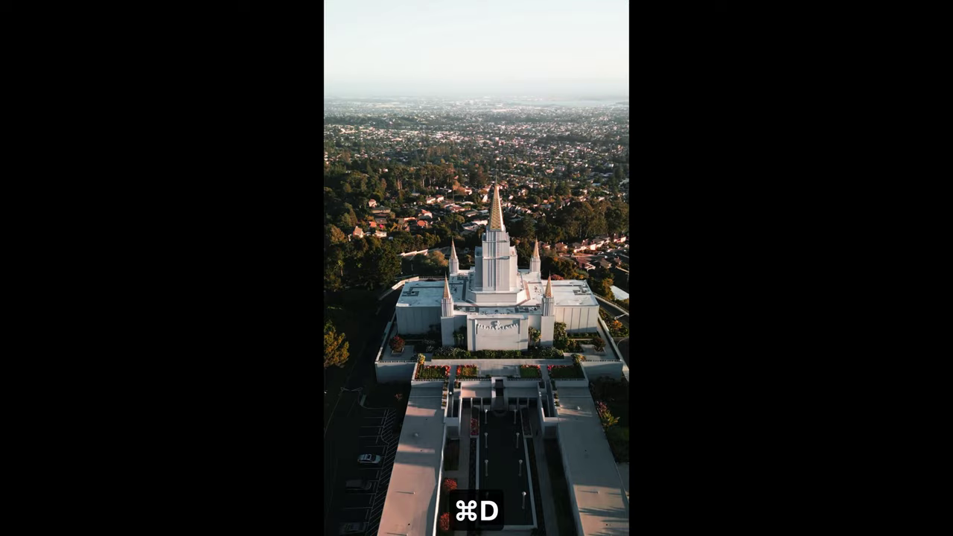
key(super+f)
Step: Move the Color Warper's red point to hue 0.02 and saturation 1.07, pull yellow slightly inward, and compare in full screen
drag(152, 381, 163, 381)
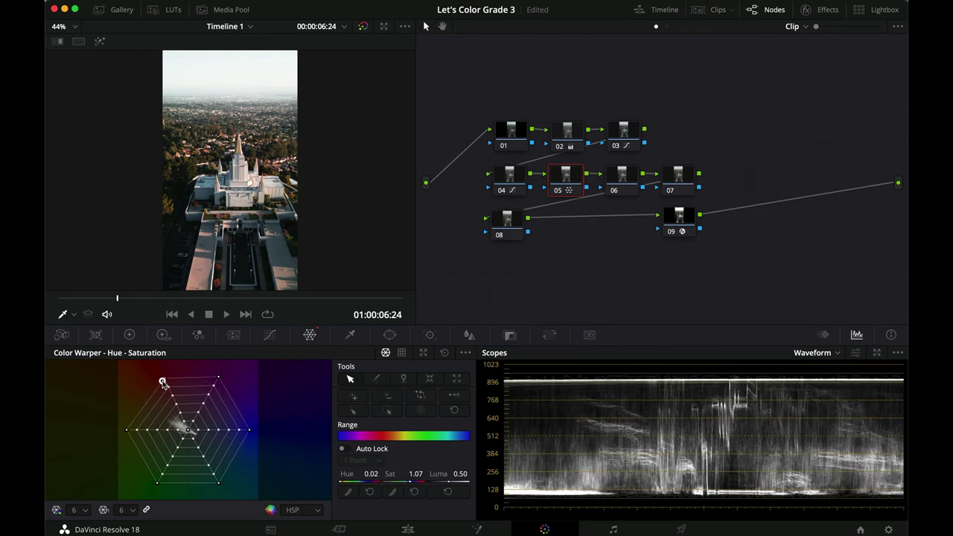
mouse_move(127, 431)
mouse_down()
mouse_move(133, 417)
mouse_move(135, 435)
mouse_move(134, 424)
mouse_up()
key(super+f)
key(super+d)
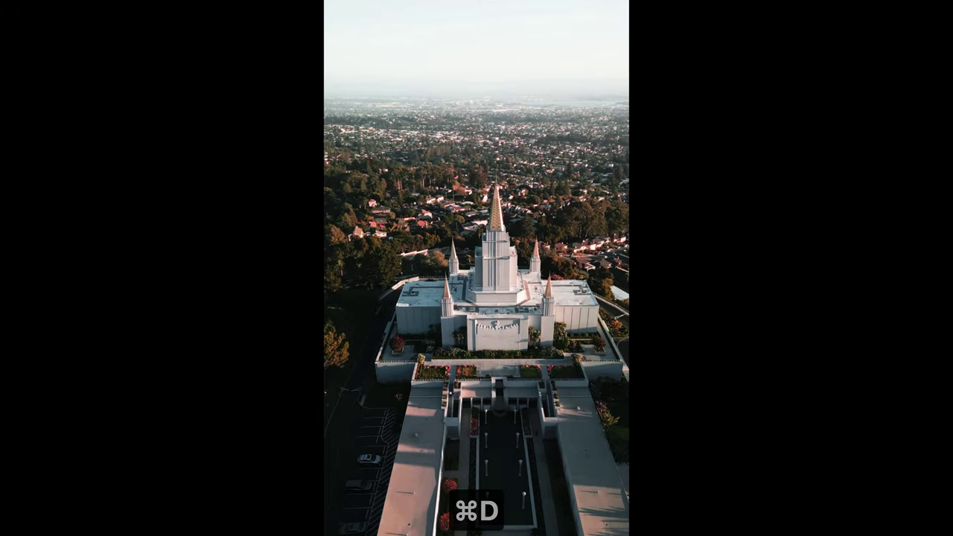
key(super+f)
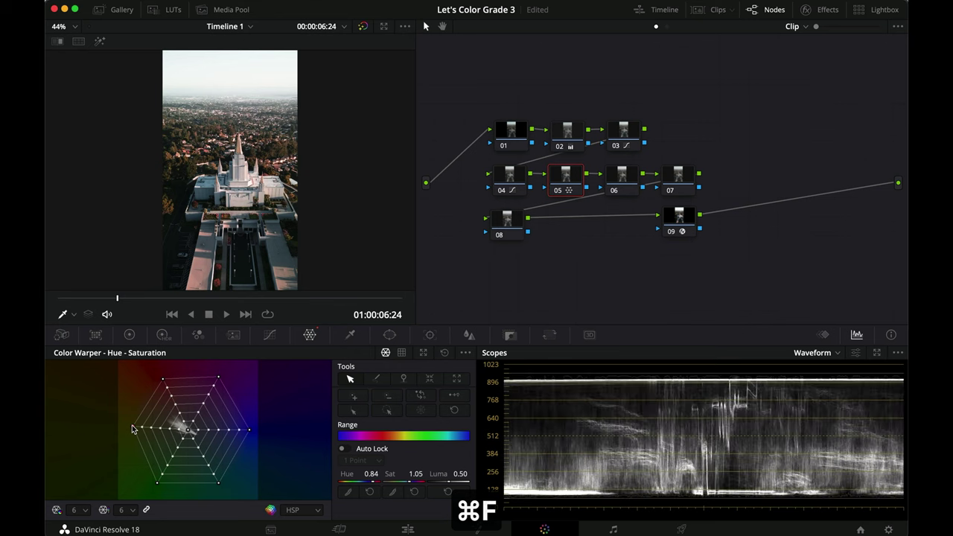
Step: Desaturate green, cyan and blue by pulling their outer Color Warper points inward, with blue at saturation 0.86, and compare in full screen
drag(163, 474, 212, 469)
click(218, 477)
drag(253, 431, 230, 432)
key(super+f)
key(super+d)
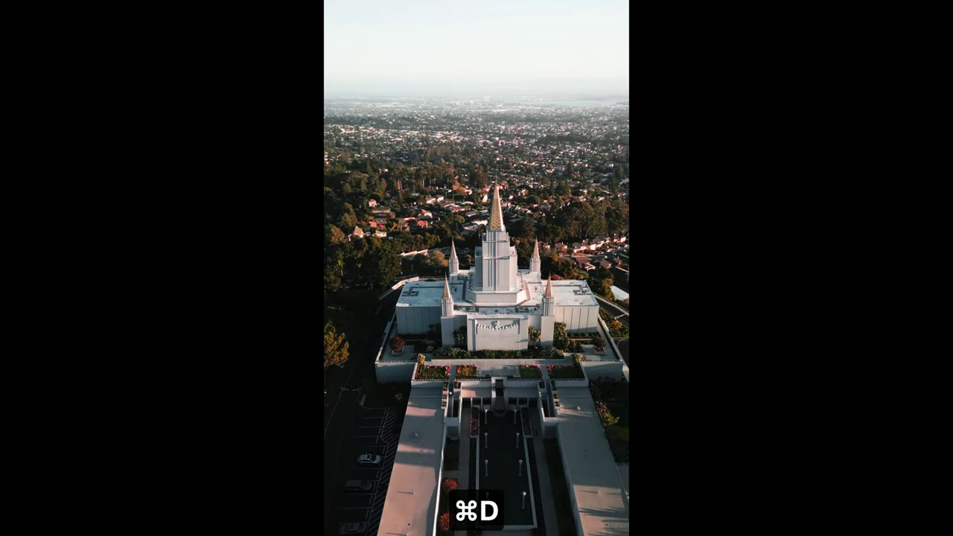
mouse_move(247, 399)
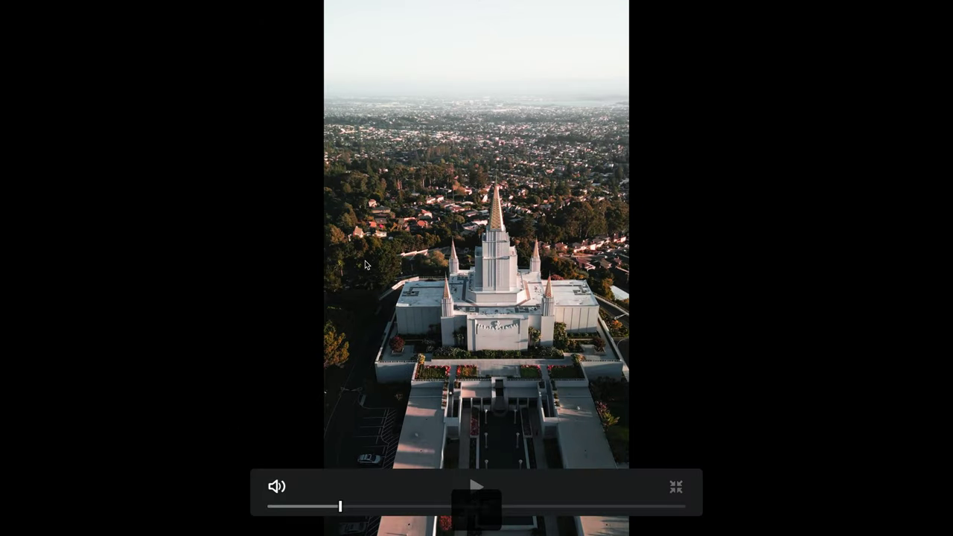
key(super+f)
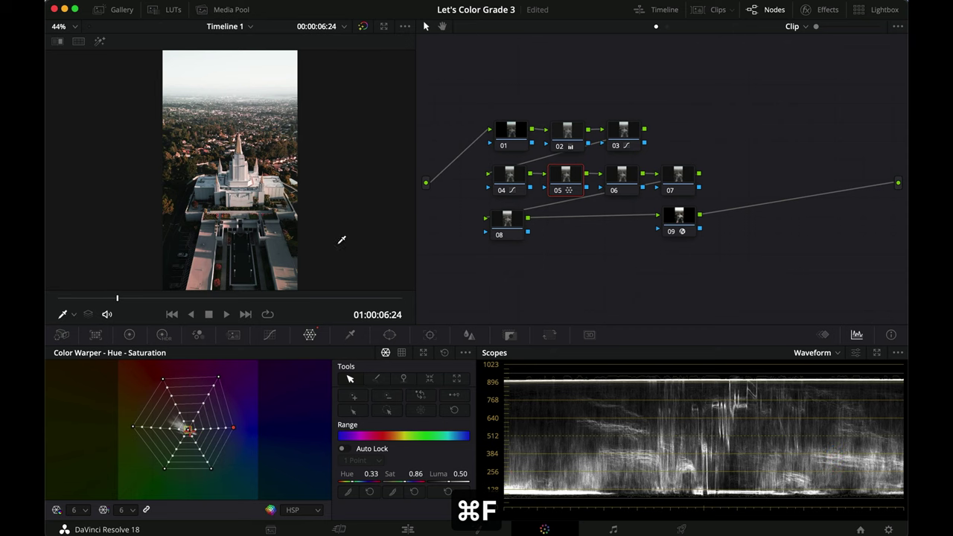
Step: Examine the primary and log color wheels on node 06 and look over the unused nodes 07 and 08
click(614, 193)
click(135, 336)
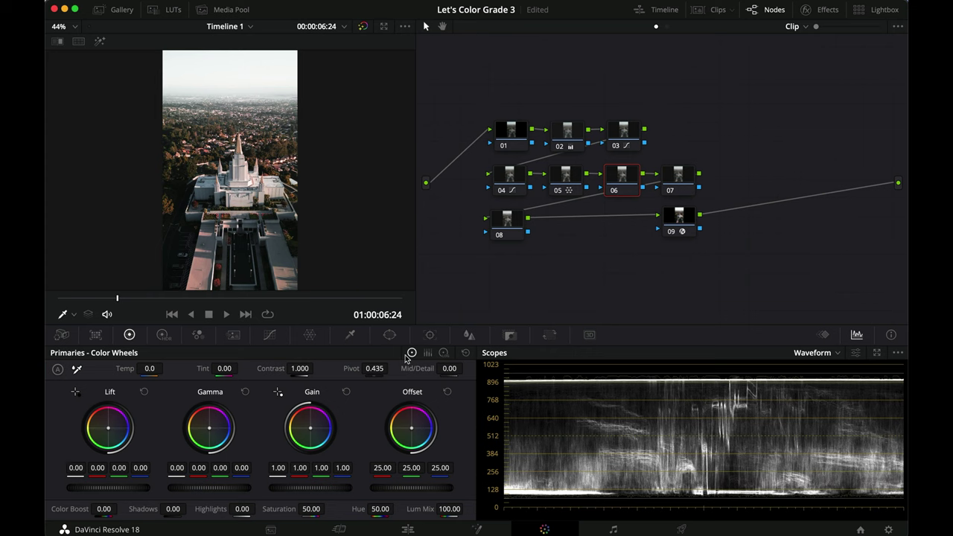
click(442, 350)
click(409, 352)
click(686, 179)
click(625, 178)
click(686, 179)
click(510, 217)
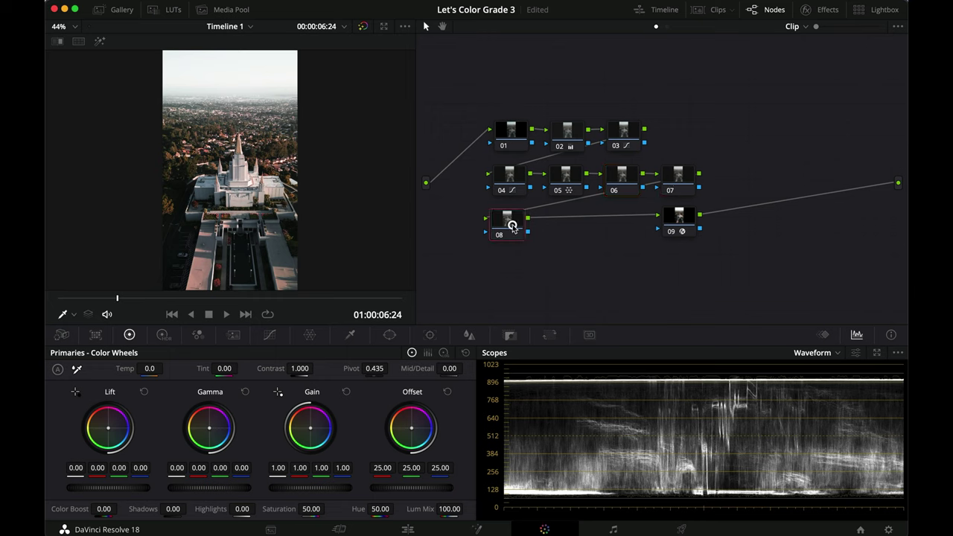
Step: Add two nodes branching alongside node 08, all three combined through a mixer node
right_click(519, 225)
click(505, 223)
key(alt+a)
key(alt+a)
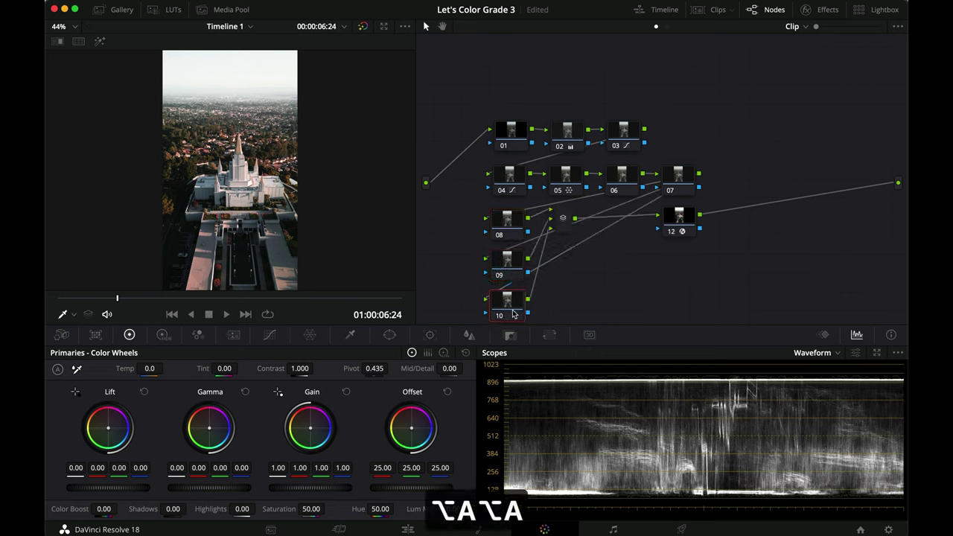
Step: Add a fourth branch node feeding the mixer alongside nodes 08 to 10, and select node 08
key(alt+a)
scroll(545, 300, down, 2)
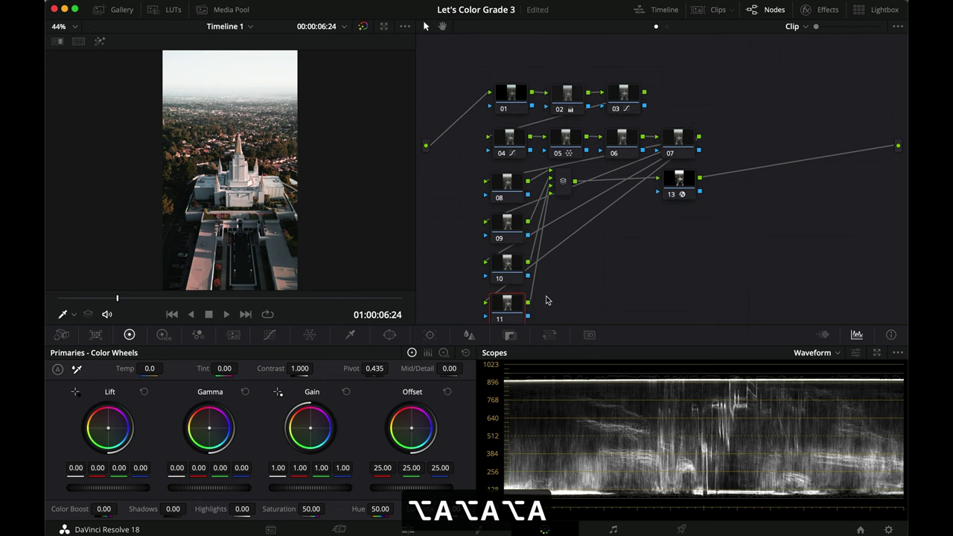
click(501, 179)
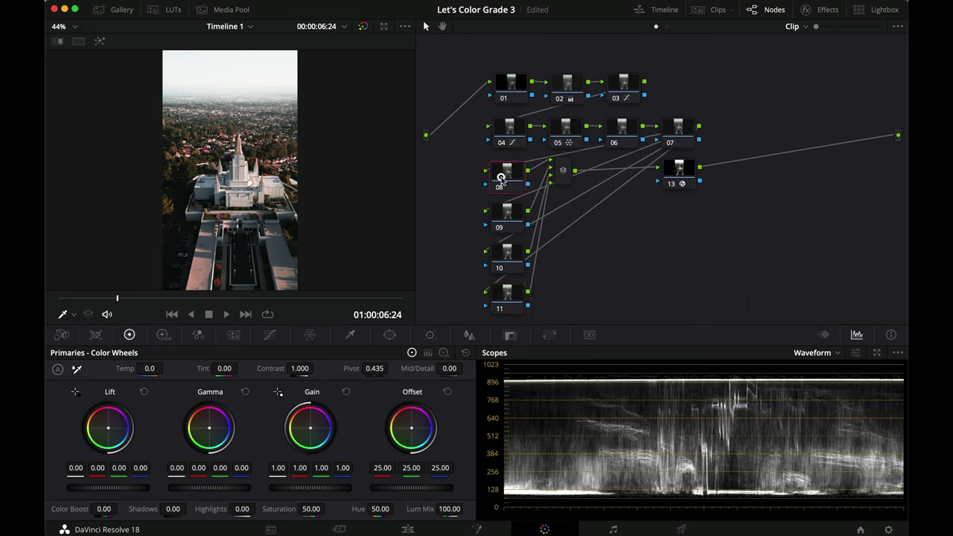
Step: Add a circle window to node 08, place it over the sky's upper-right corner, flatten it to aspect 60.06 and soften its edge to about 36
click(389, 336)
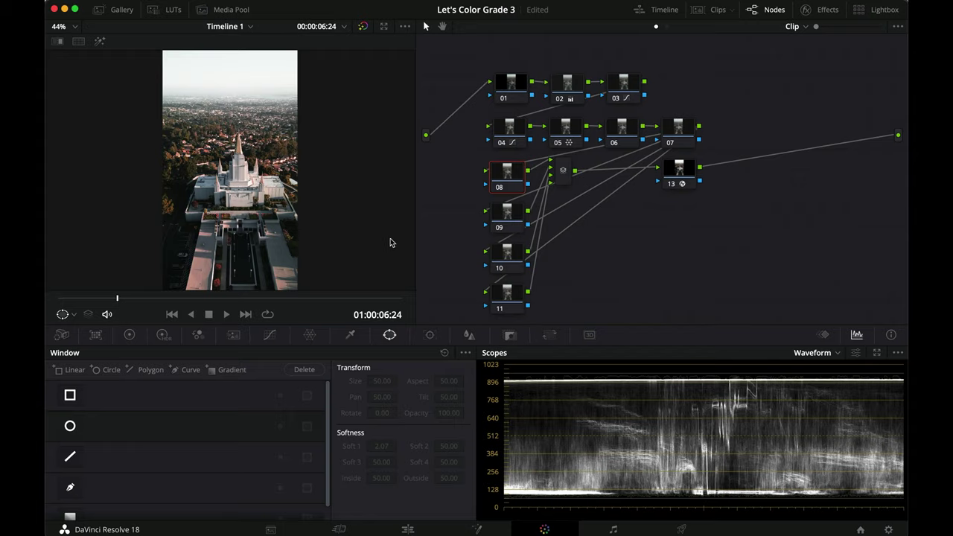
drag(169, 298, 45, 288)
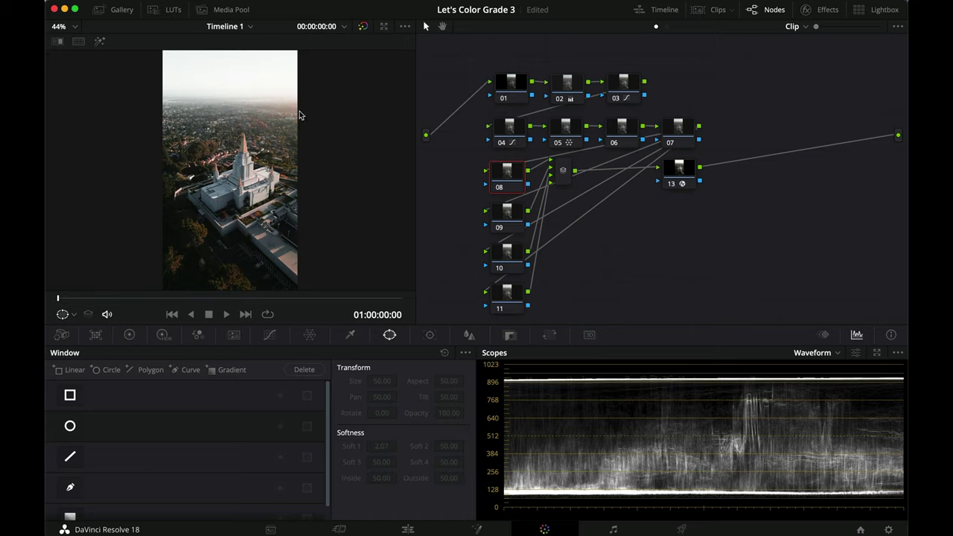
drag(59, 300, 116, 295)
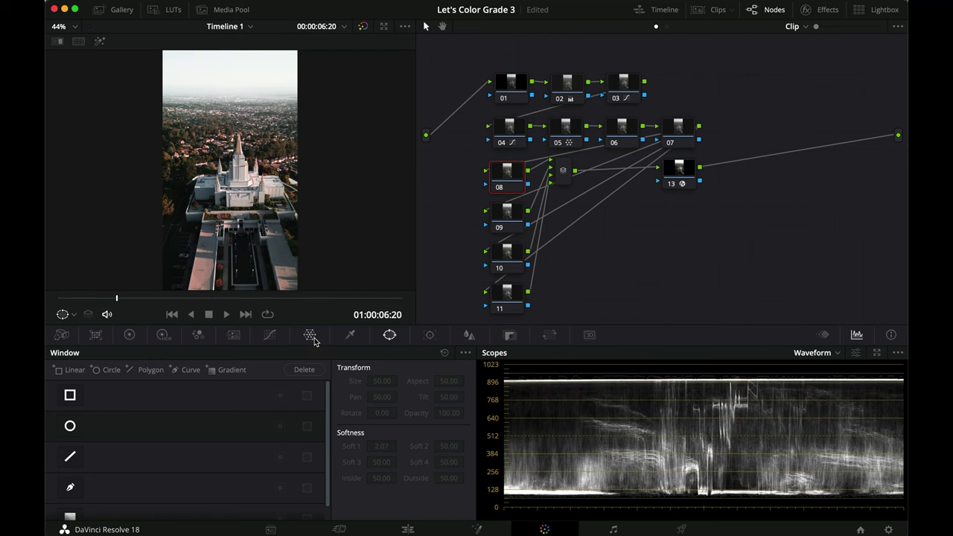
click(69, 427)
drag(230, 170, 400, 153)
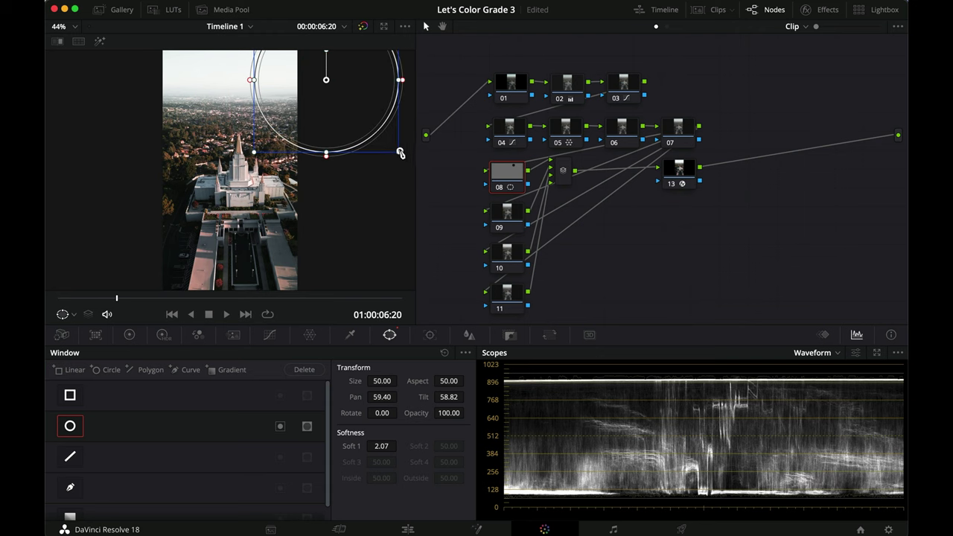
drag(326, 162, 326, 139)
drag(252, 80, 134, 100)
Step: Feather node 08's circle window to softness 100 and move it to pan 65.54, tilt 59.99 while checking the highlight preview
key(shift+h)
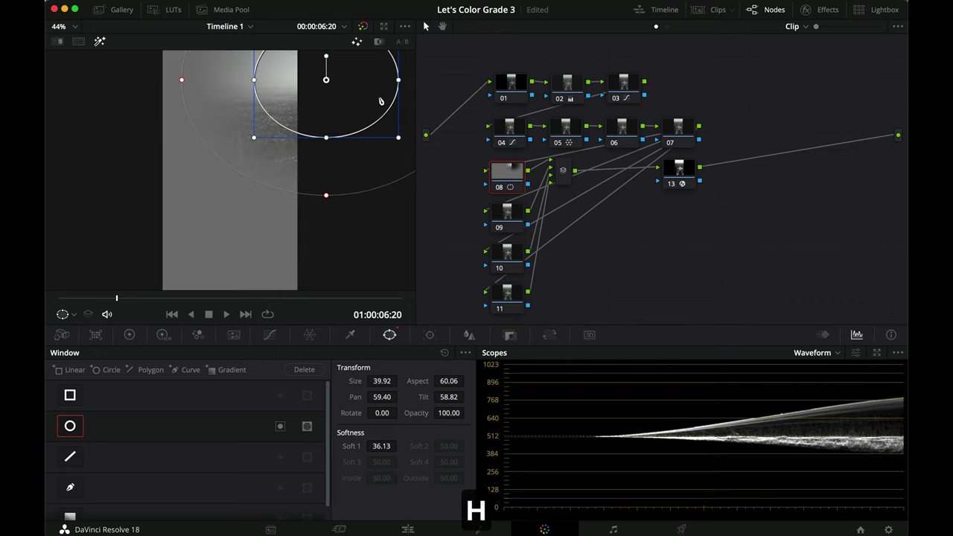
drag(252, 140, 243, 149)
drag(325, 211, 325, 222)
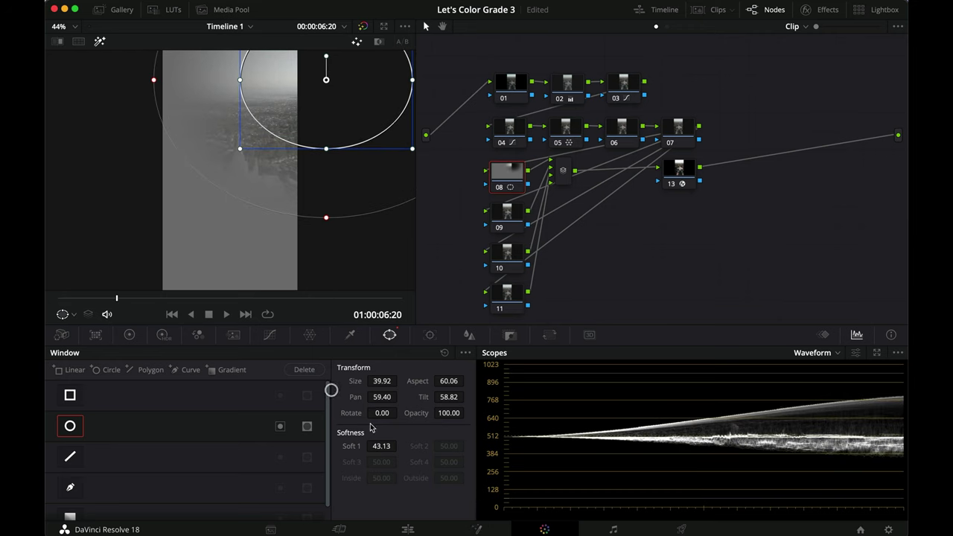
mouse_move(373, 444)
mouse_down()
mouse_move(848, 383)
mouse_move(375, 447)
mouse_up()
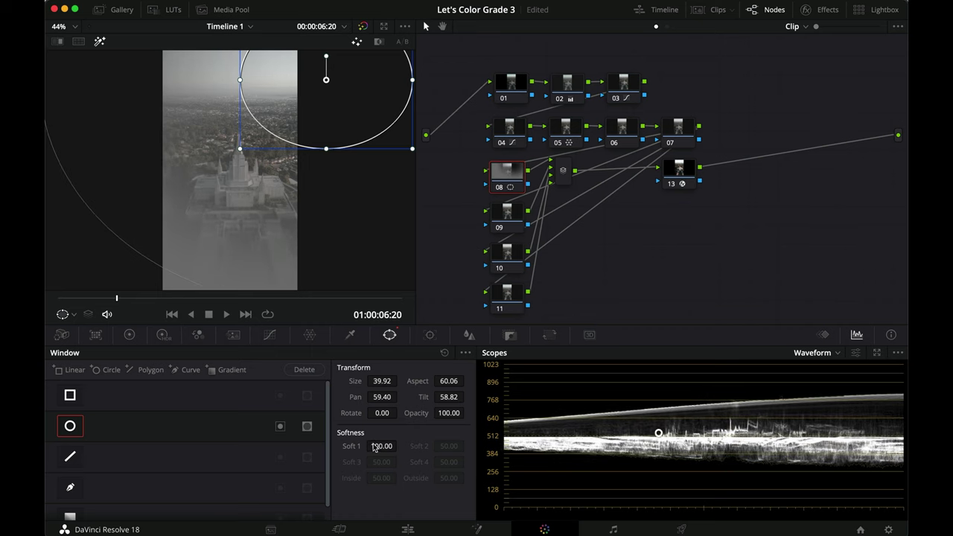
drag(335, 119, 398, 105)
key(shift+h)
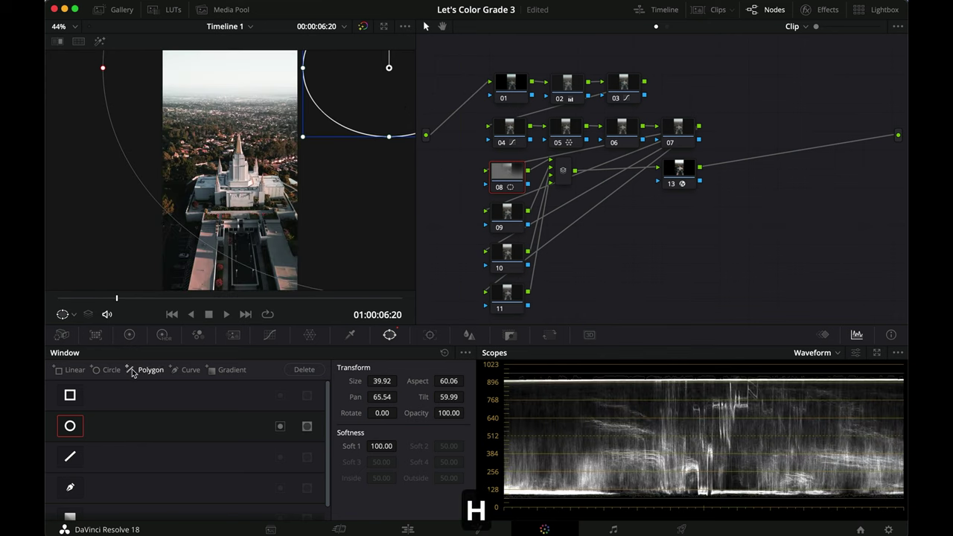
Step: Brighten the windowed light on node 08 with gamma 0.12 and gain 1.03, and compare with the node off
click(130, 334)
drag(195, 485, 176, 491)
drag(287, 486, 295, 463)
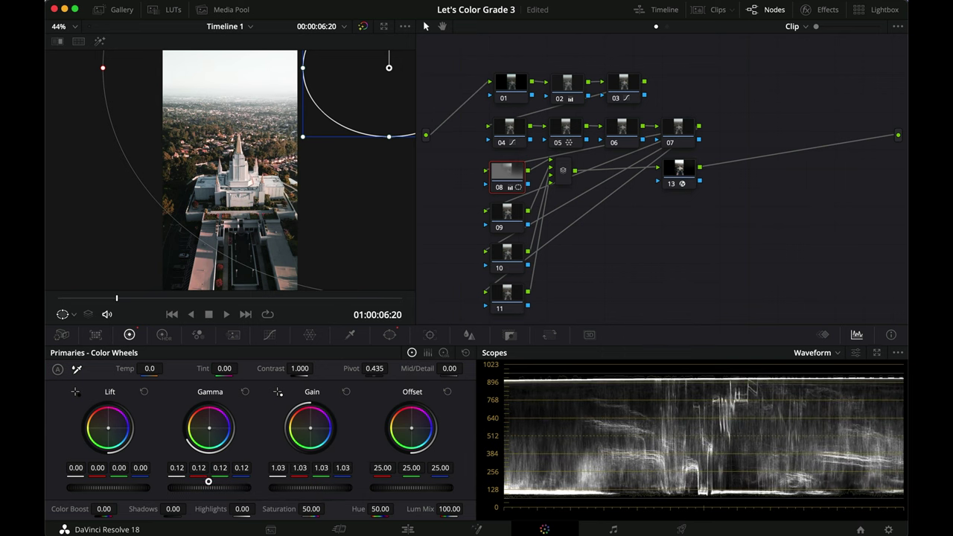
key(super+d)
key(super+d)
key(super+d)
key(super+d)
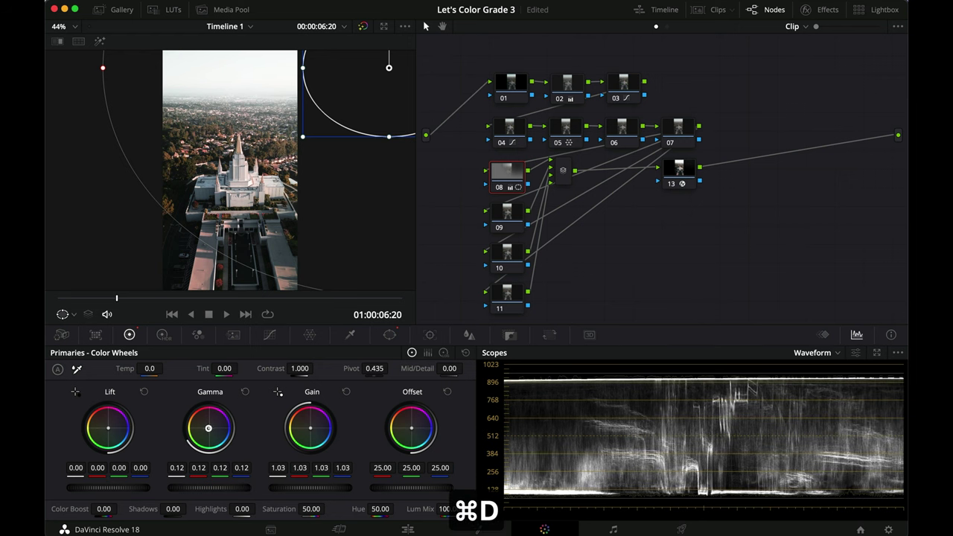
Step: Warm node 08 with gamma RGB 0.17, 0.11, 0.07 and gain RGB 1.26, 0.97, 0.90, and compare in full screen
drag(209, 429, 189, 394)
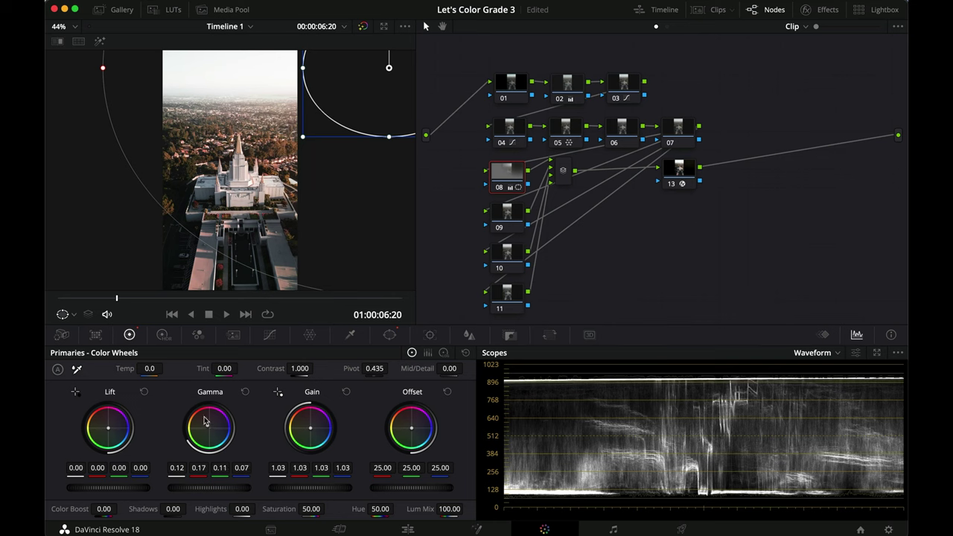
drag(306, 425, 291, 395)
key(super+d)
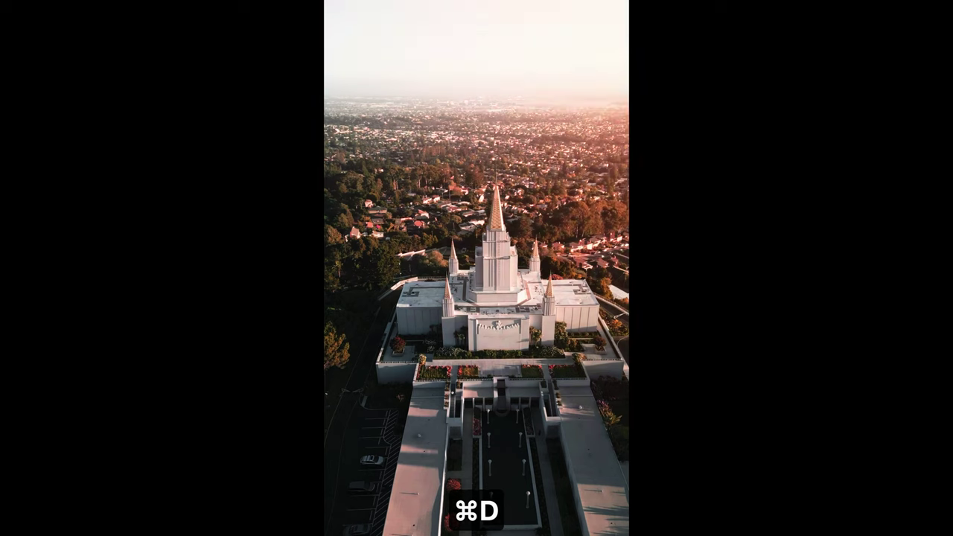
key(super+d)
key(super+d)
key(super+d)
key(super+d)
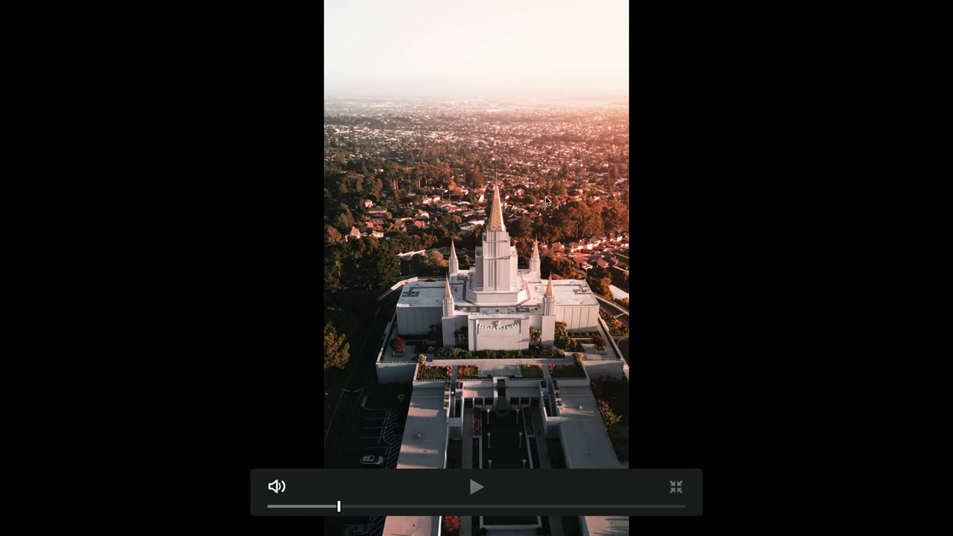
Step: Scrub through the graded clip to check how the warm light holds up as the camera moves
click(292, 506)
drag(272, 509, 518, 506)
drag(375, 513, 467, 506)
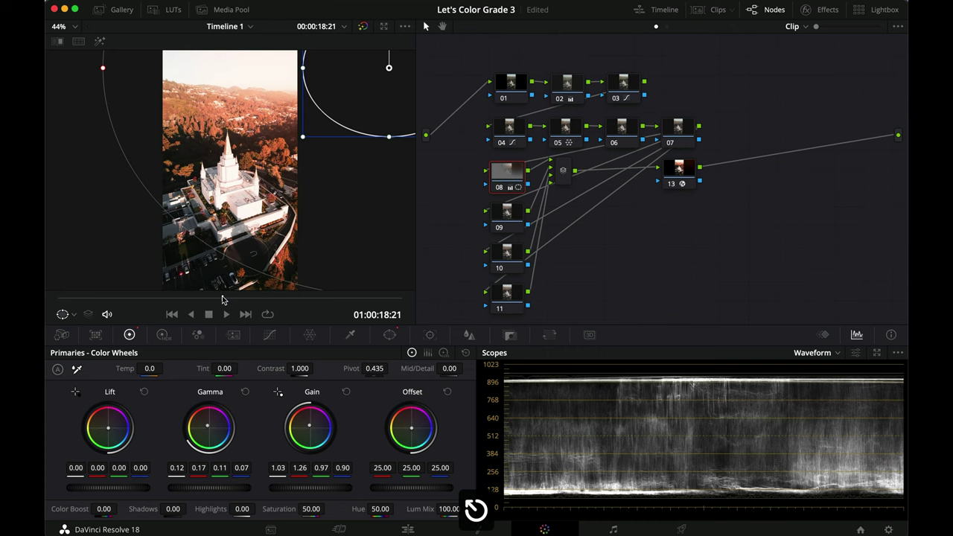
drag(222, 299, 164, 296)
Step: Switch to the Edit page and trim the end of the IMG_0045.MOV clip to 01:00:14:00
click(404, 529)
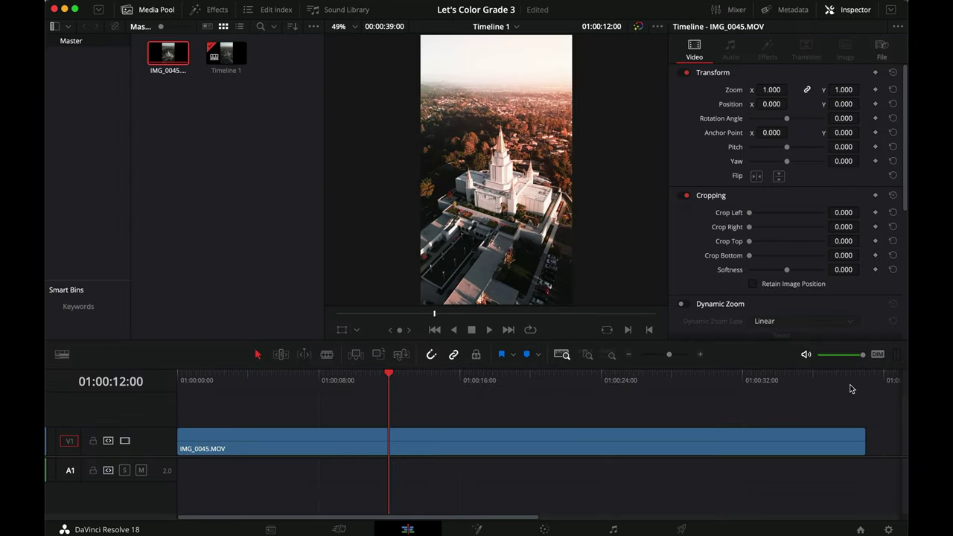
drag(319, 367, 314, 336)
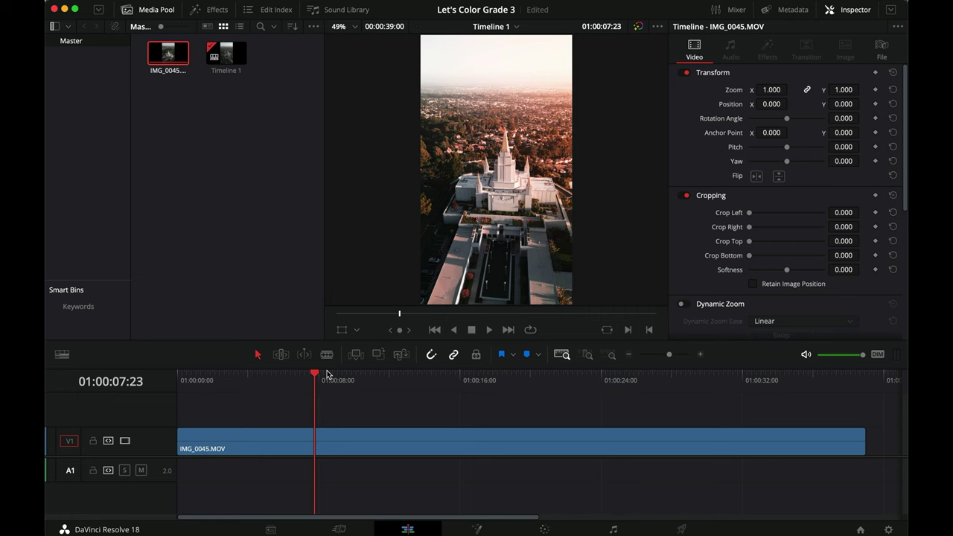
drag(317, 377, 424, 379)
click(454, 439)
key(w)
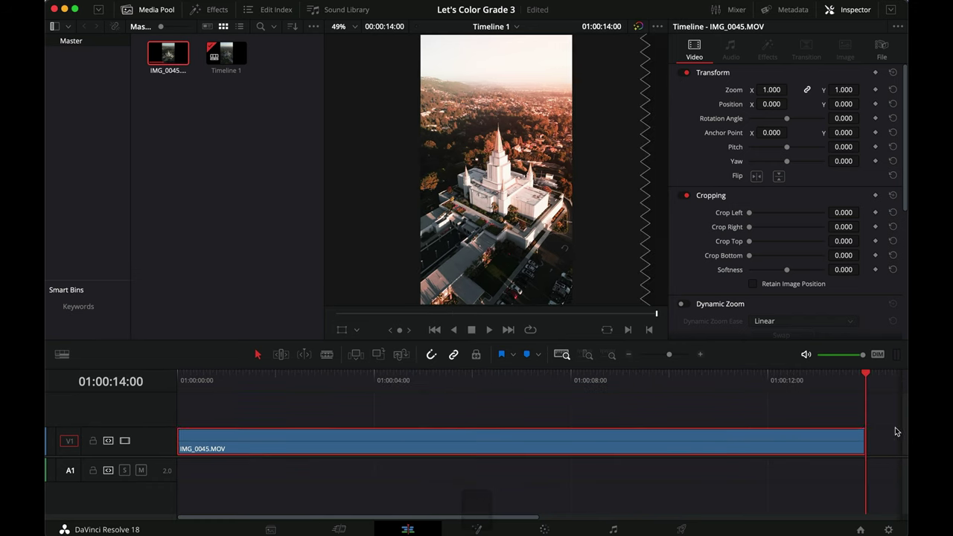
Step: Play the trimmed clip from the start and scrub it to about 01:00:06:04
click(563, 413)
key(Home)
key(space)
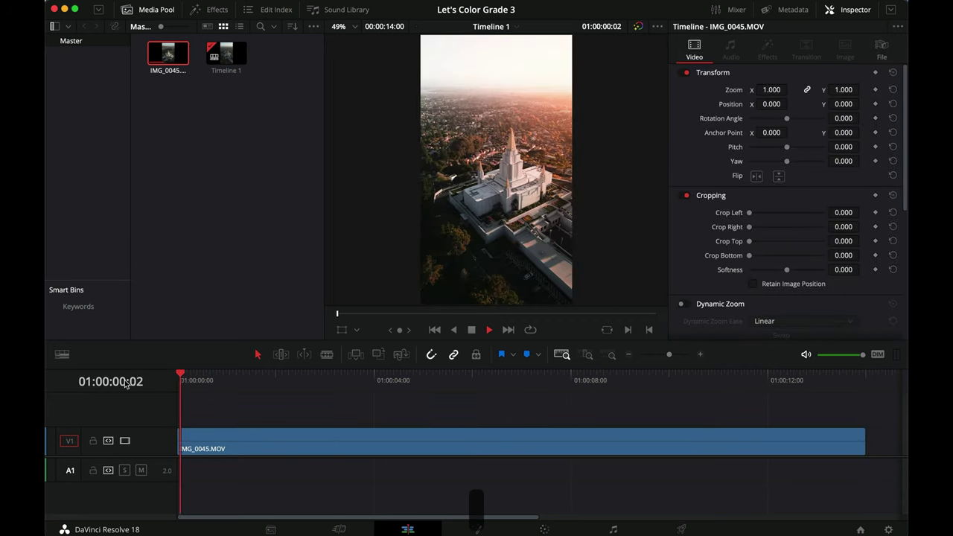
drag(395, 379, 479, 376)
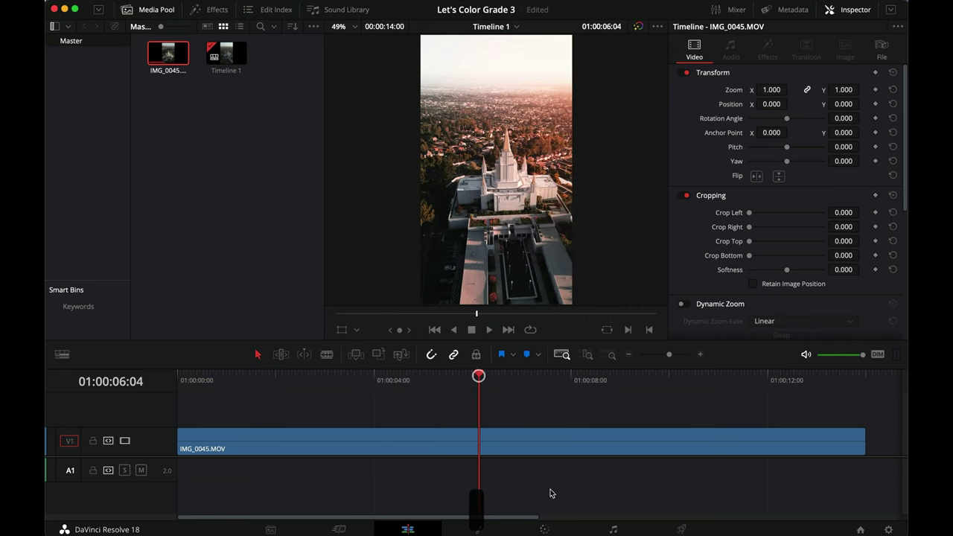
Step: Return to the Color page, add a square window to node 09, stretch it past the frame's height and rotate it to -11.93
click(544, 527)
click(209, 299)
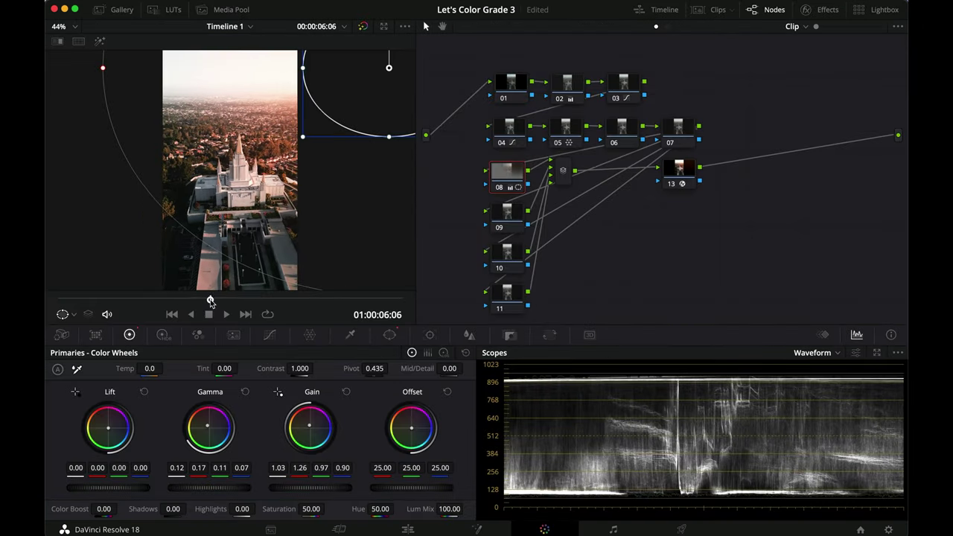
click(510, 212)
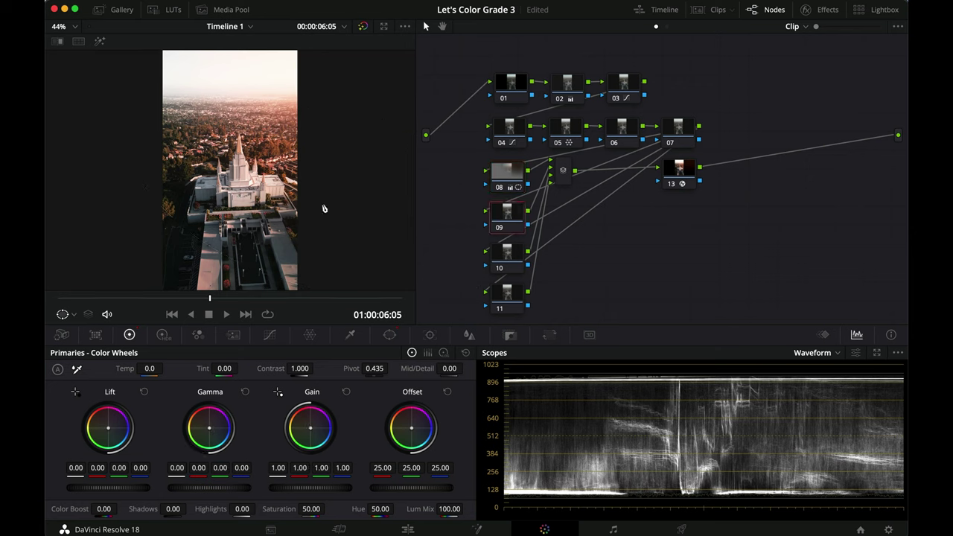
click(390, 335)
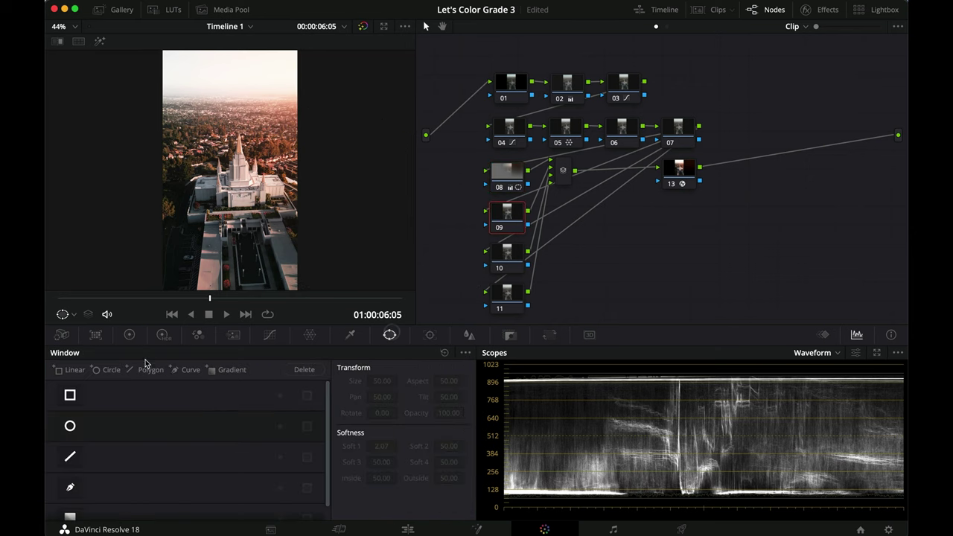
click(70, 396)
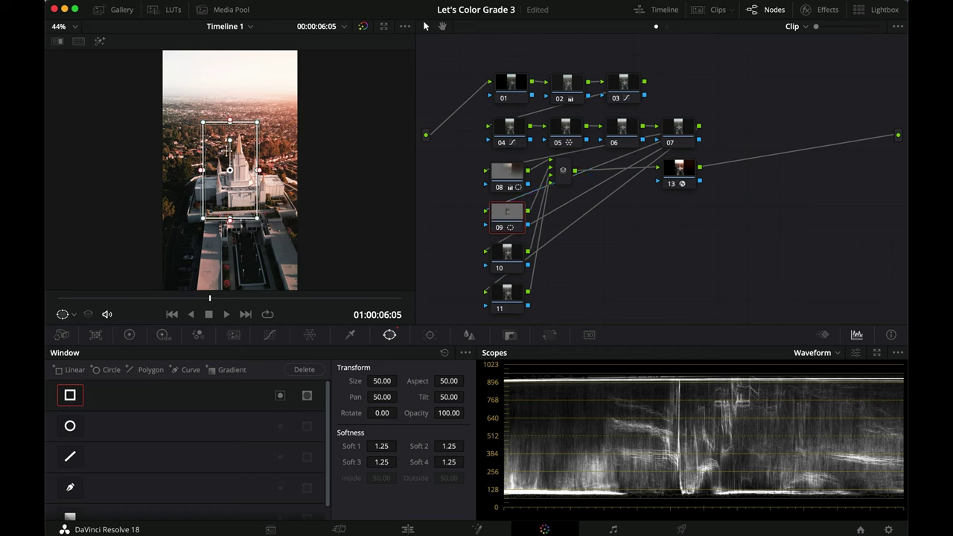
drag(232, 128, 225, 49)
drag(224, 135, 219, 317)
drag(220, 153, 214, 151)
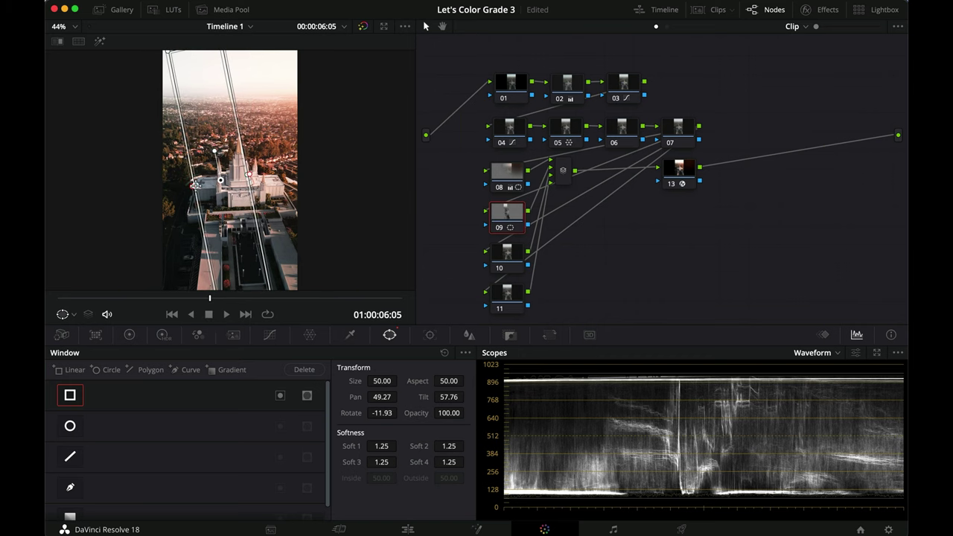
Step: Widen node 09's square window, shift it off the frame's left side to pan 42.92, tilt 56.67, and feather its inner edge to 49.95
drag(194, 183, 98, 193)
scroll(121, 192, down, 3)
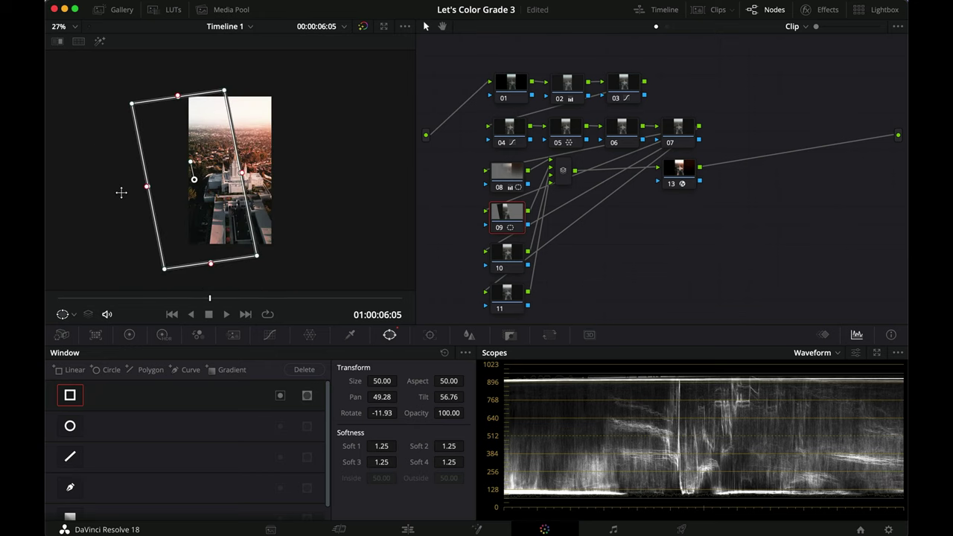
drag(199, 161, 260, 164)
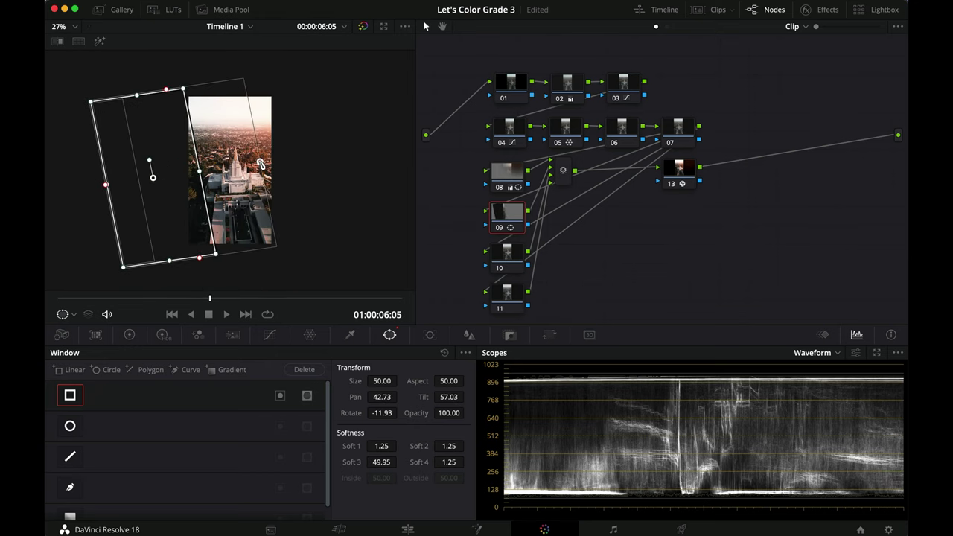
mouse_move(174, 193)
mouse_down()
mouse_move(176, 200)
mouse_move(183, 191)
mouse_up()
Step: Using the highlight preview, refine node 09's window to rotation -6.66, pan 40.83, tilt 57.49 and inner-edge softness 57.93
key(shift+h)
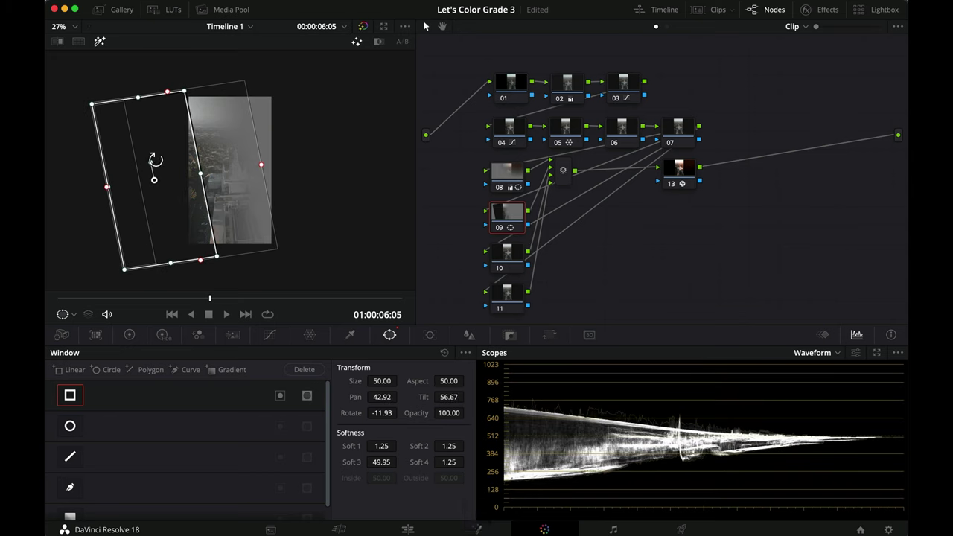
drag(155, 160, 152, 160)
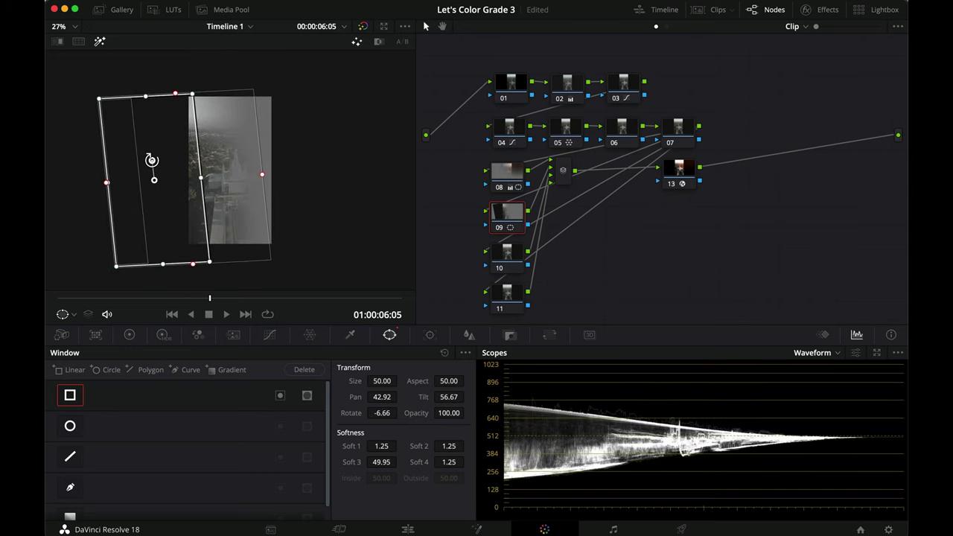
drag(183, 207, 170, 202)
mouse_move(248, 170)
mouse_down()
mouse_move(291, 162)
mouse_move(259, 166)
mouse_up()
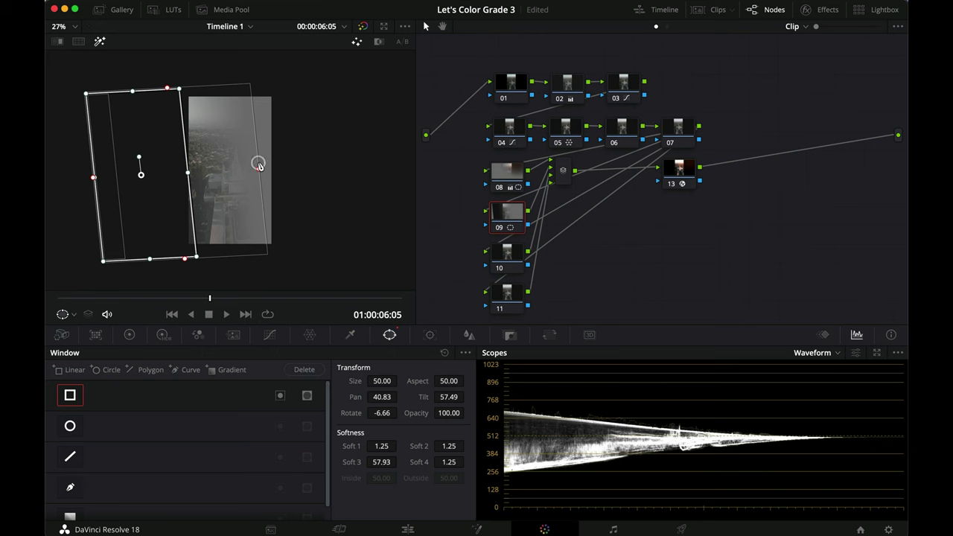
scroll(258, 165, up, 4)
scroll(265, 166, down, 2)
key(shift+h)
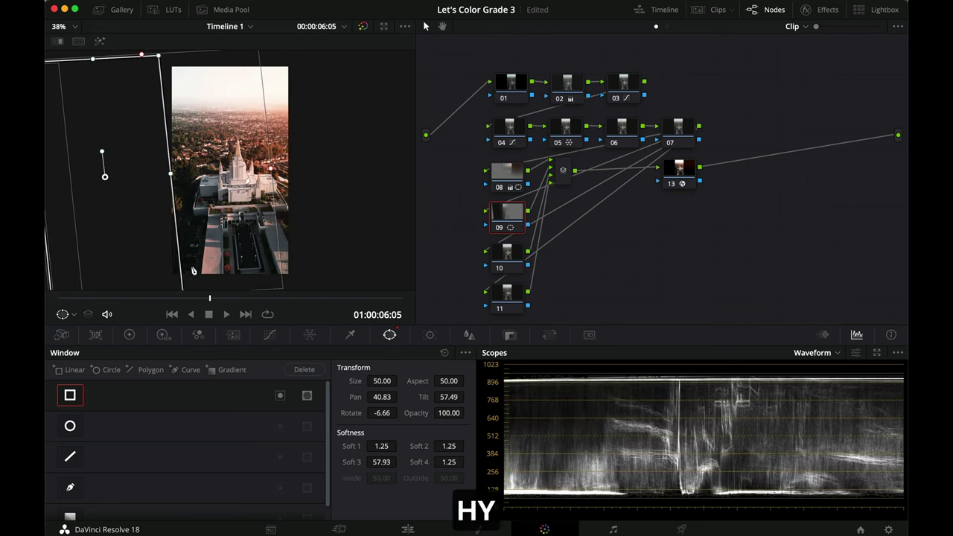
Step: Darken node 09's windowed side with gamma -0.06 and lift -0.02, and compare in full screen
click(129, 335)
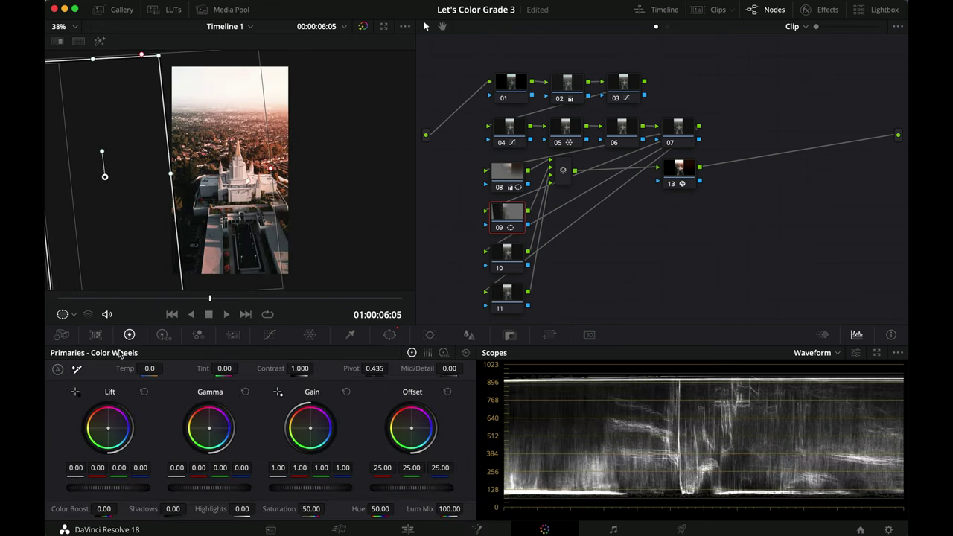
drag(194, 487, 246, 488)
drag(130, 486, 100, 487)
key(super+f)
key(super+d)
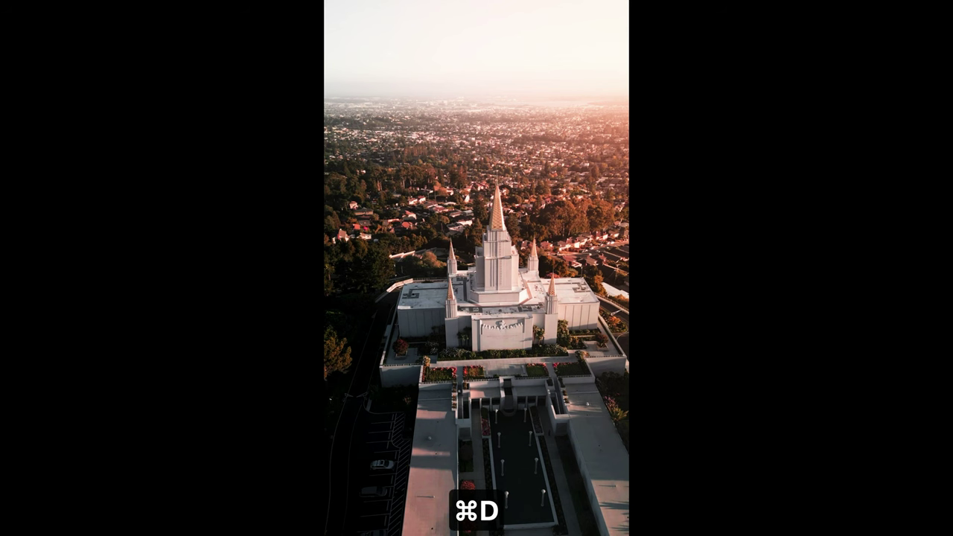
key(super+f)
Step: Lower node 09's gain to 0.92 and compare the shadowed side on and off in full screen
drag(314, 487, 205, 479)
key(super+b)
key(super+b)
key(super+f)
key(super+d)
key(super+d)
key(super+d)
key(super+f)
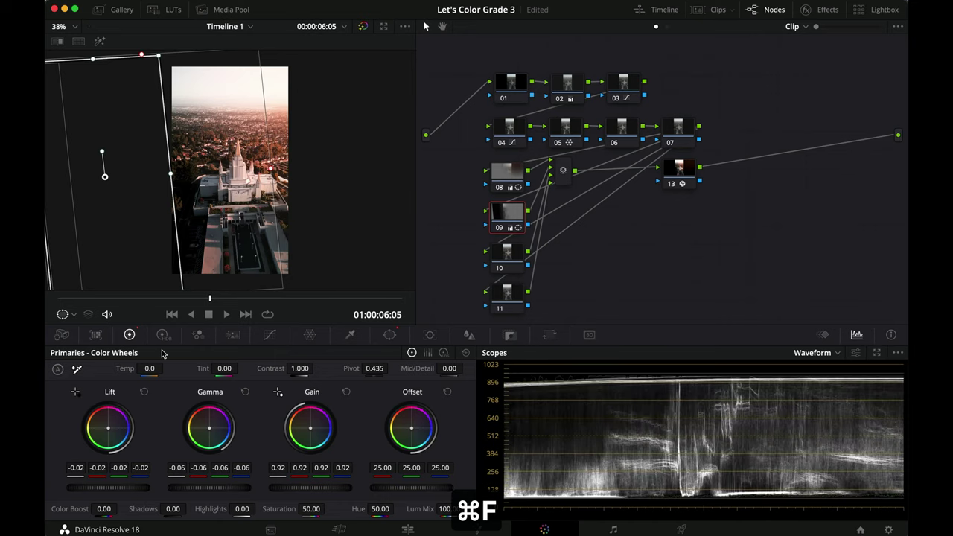
Step: Cool node 09's lift balance to red -0.04, green -0.01 and blue 0.00, and compare the shadowed side on and off in full screen
drag(105, 434, 111, 439)
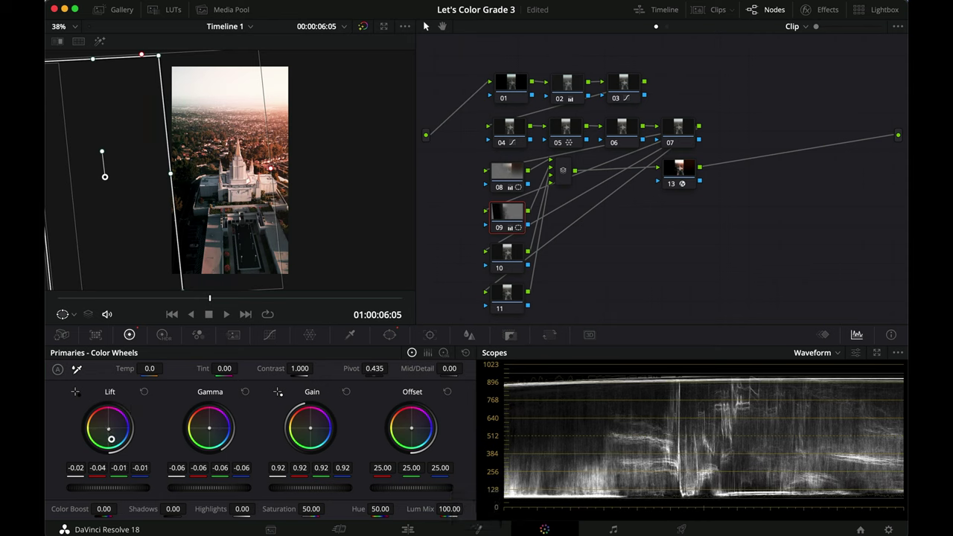
key(super+f)
key(super+d)
key(super+d)
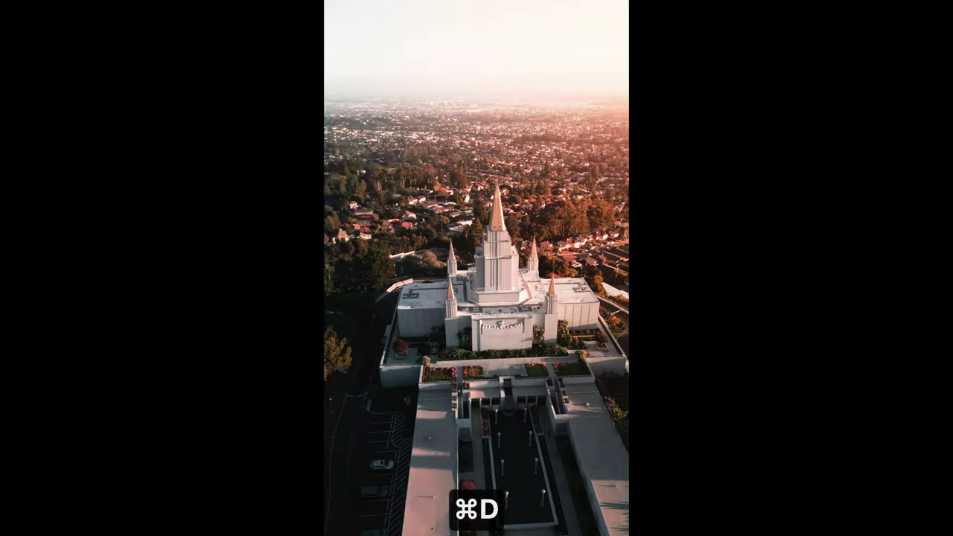
key(super+f)
Step: Set node 09's gamma red, green and blue channels to 0.00 and compare the node on and off in full screen
drag(210, 430, 198, 405)
key(super+f)
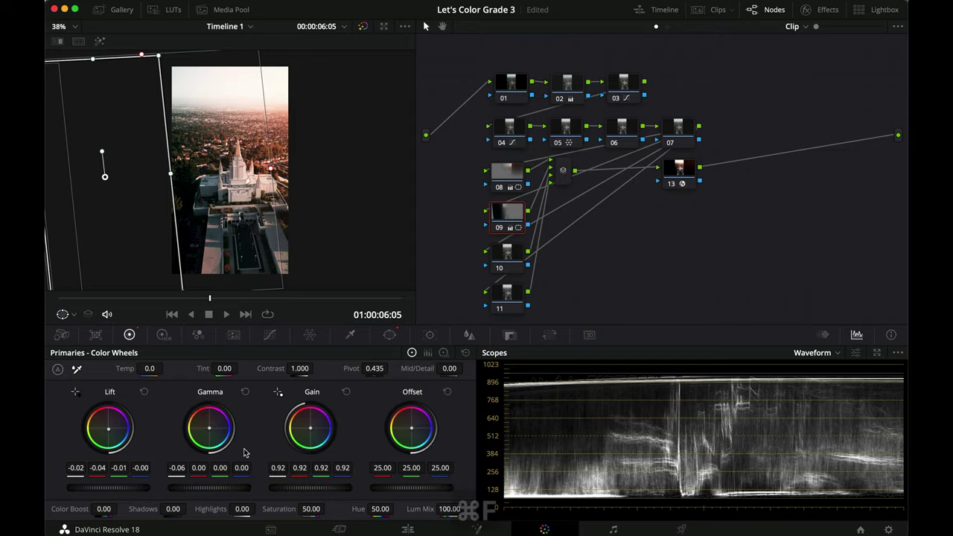
key(super+d)
key(super+d)
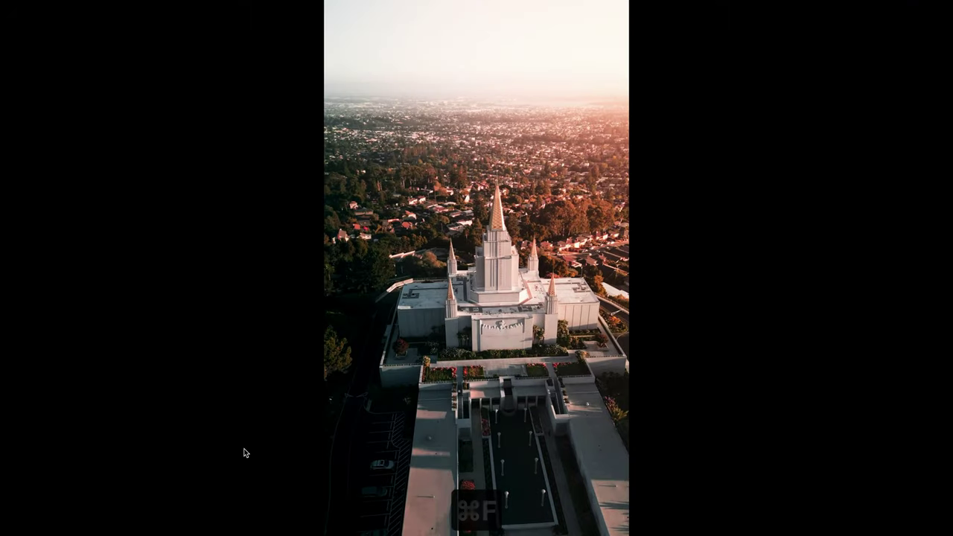
key(super+f)
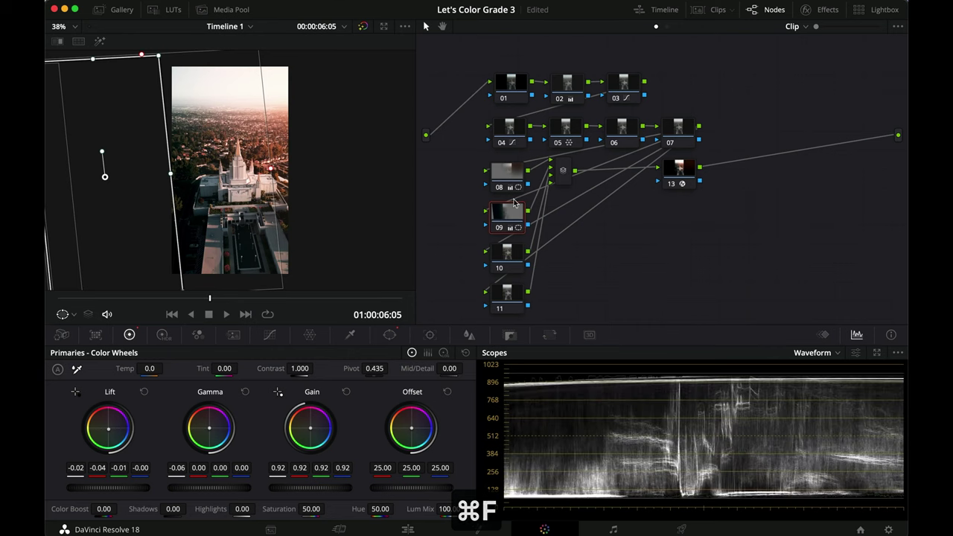
Step: Select nodes 08 and 09 together and compare the image with both disabled and enabled
drag(465, 177, 515, 220)
key(super+d)
key(super+d)
key(super+d)
key(super+d)
key(super+d)
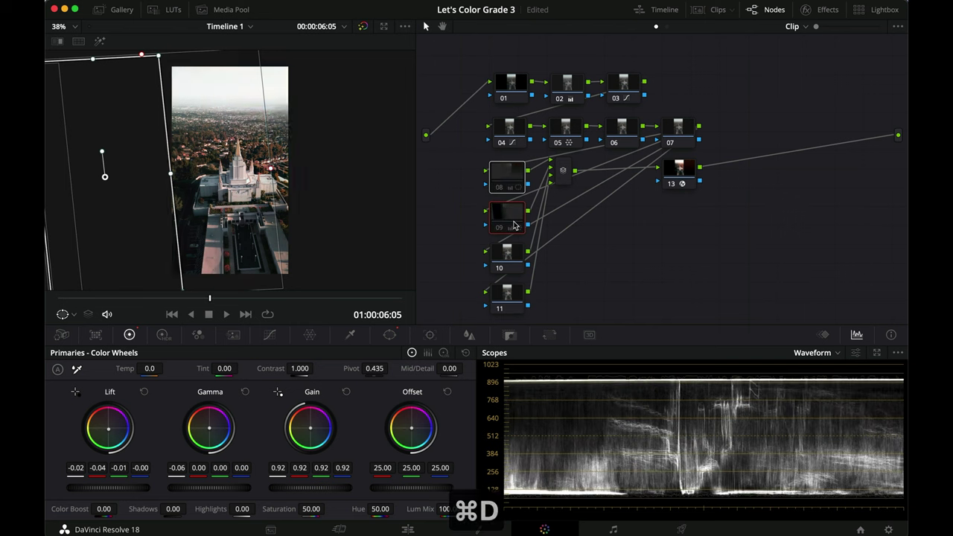
key(super+d)
key(super+d)
key(super+d)
key(super+d)
key(super+d)
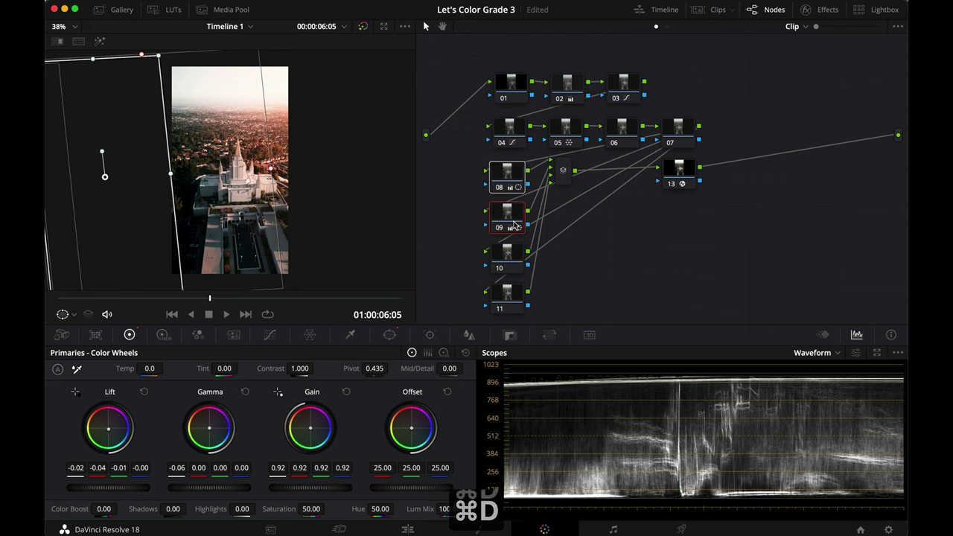
Step: Move node 08's circle window farther beyond the frame's upper-right corner and stretch it taller
click(507, 173)
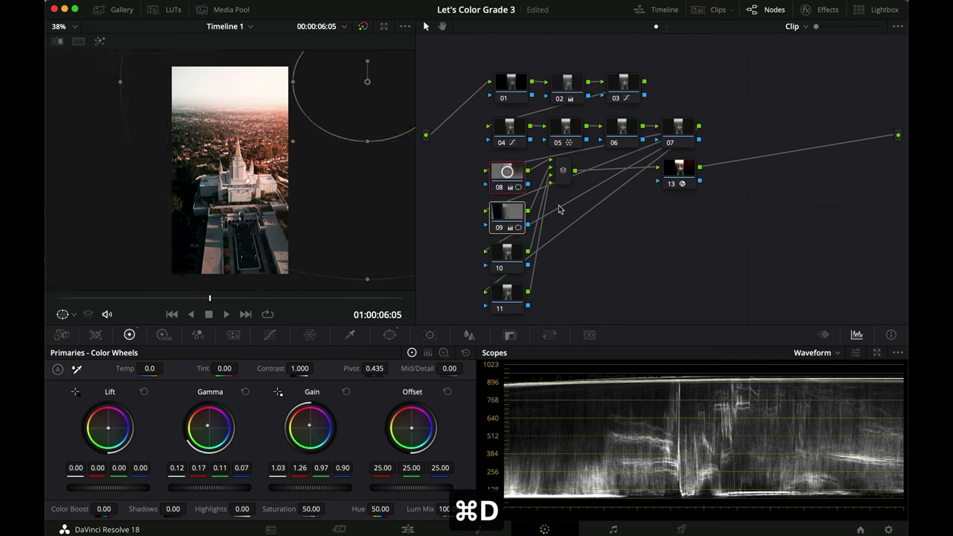
drag(367, 145, 380, 129)
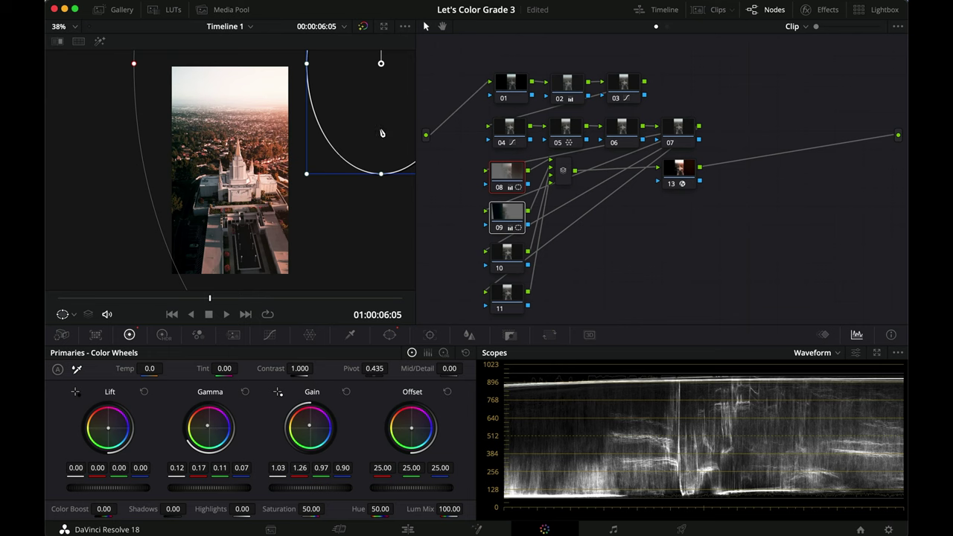
scroll(304, 166, down, 1)
drag(362, 173, 360, 180)
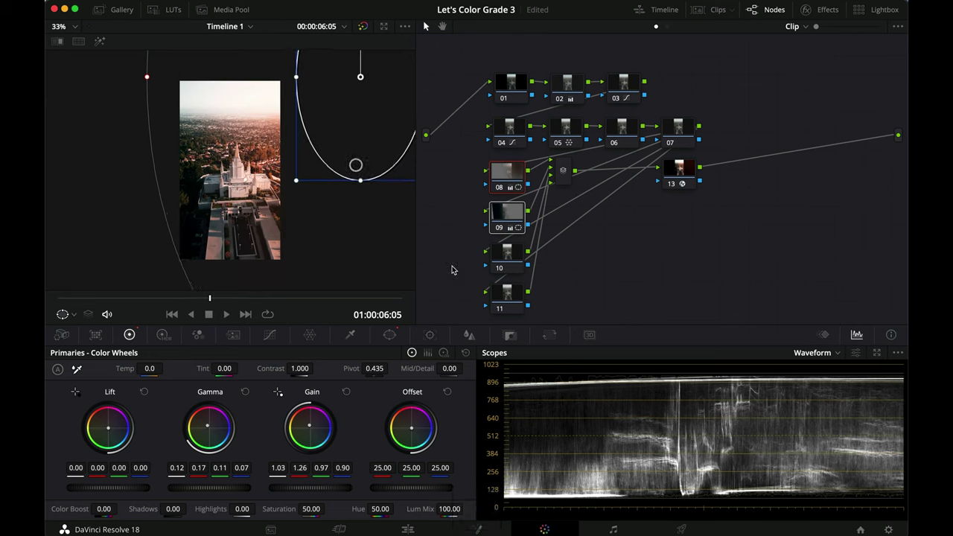
Step: Rotate node 09's window slightly, extend its inner-edge feather farther across the frame, and compare the node in full screen
click(511, 217)
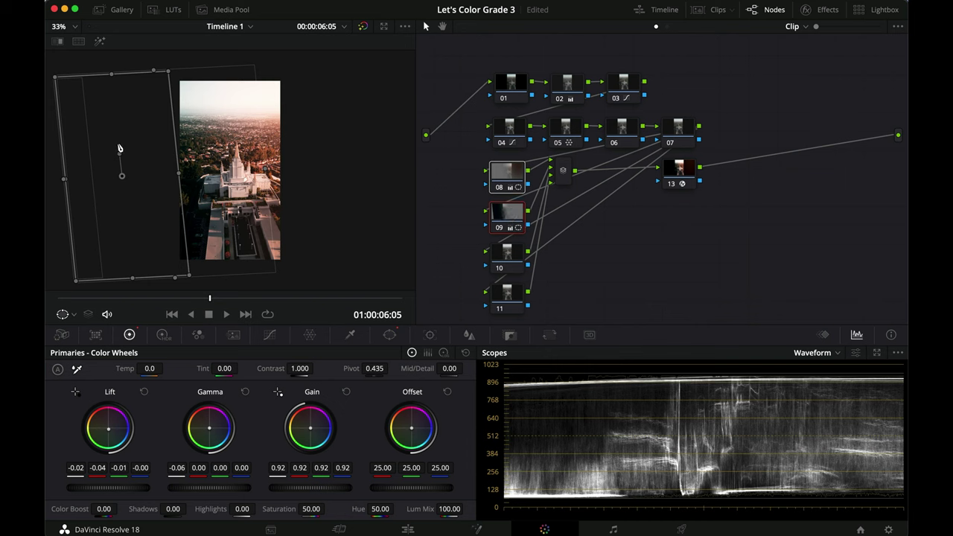
drag(119, 154, 120, 152)
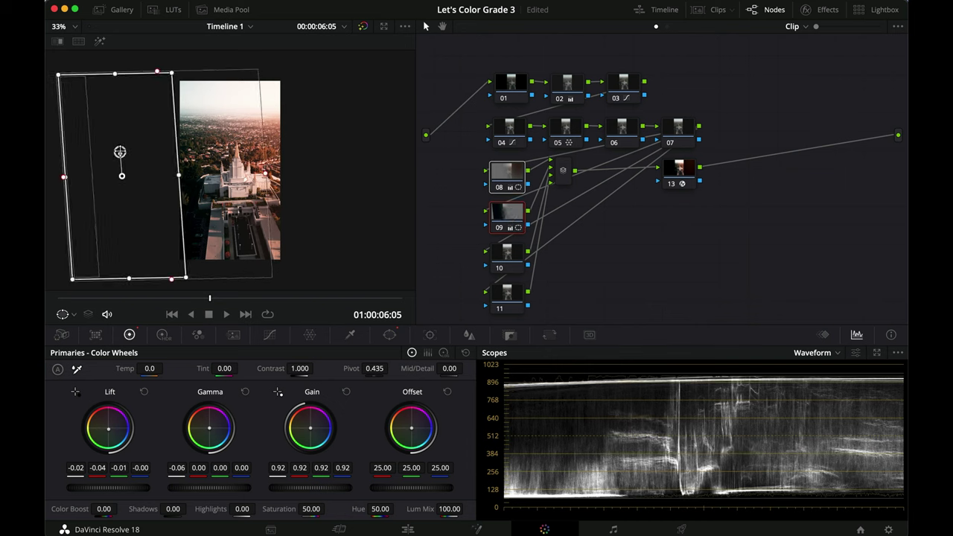
mouse_move(266, 176)
mouse_down()
mouse_move(293, 174)
mouse_move(276, 172)
mouse_up()
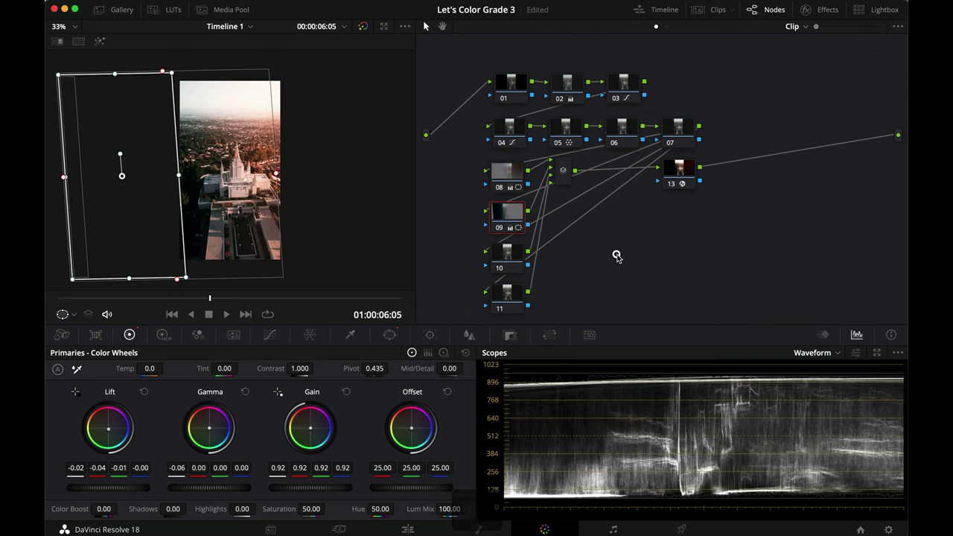
key(super+f)
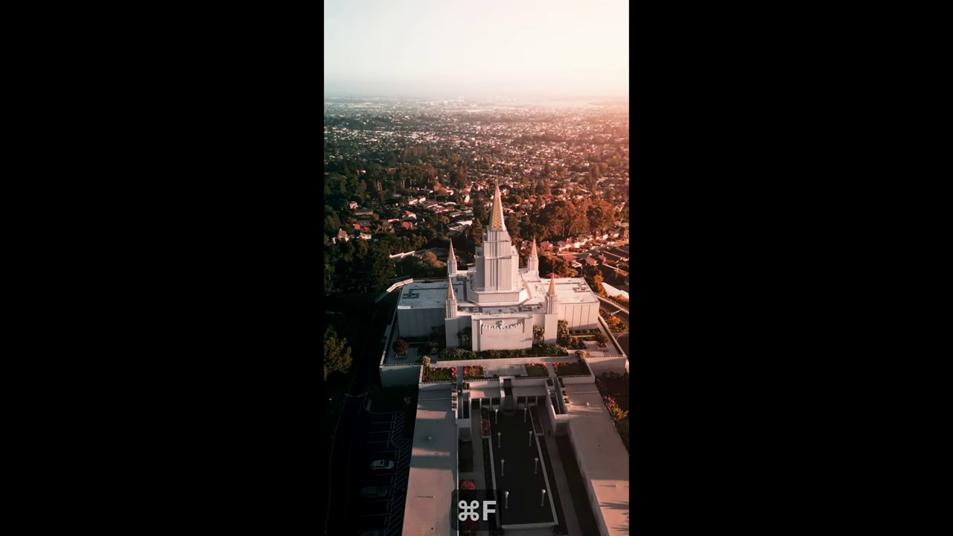
key(super+d)
key(super+d)
key(super+d)
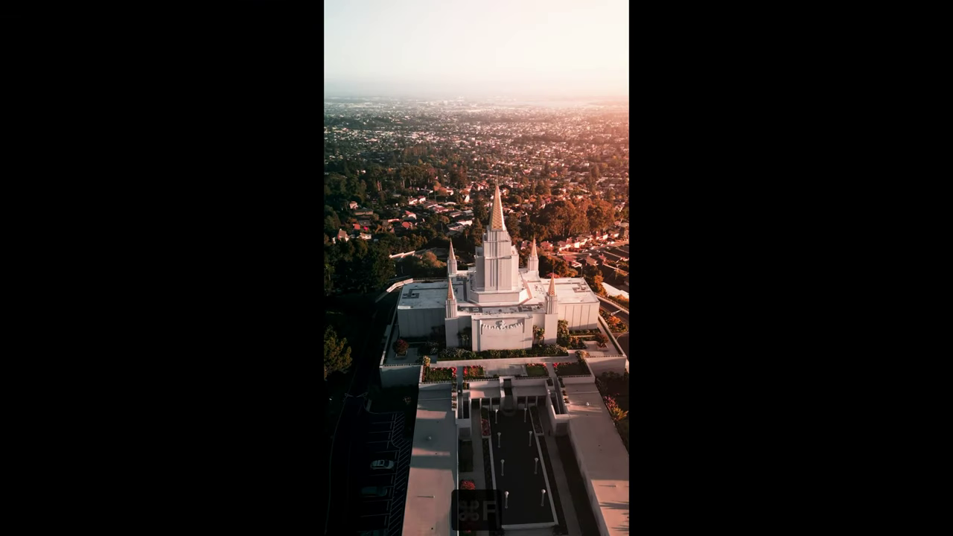
key(super+f)
Step: Compare node 08 on and off in full screen and shift its circle window slightly farther outside the frame
key(super+f)
key(super+d)
key(super+d)
key(super+d)
key(super+d)
key(super+f)
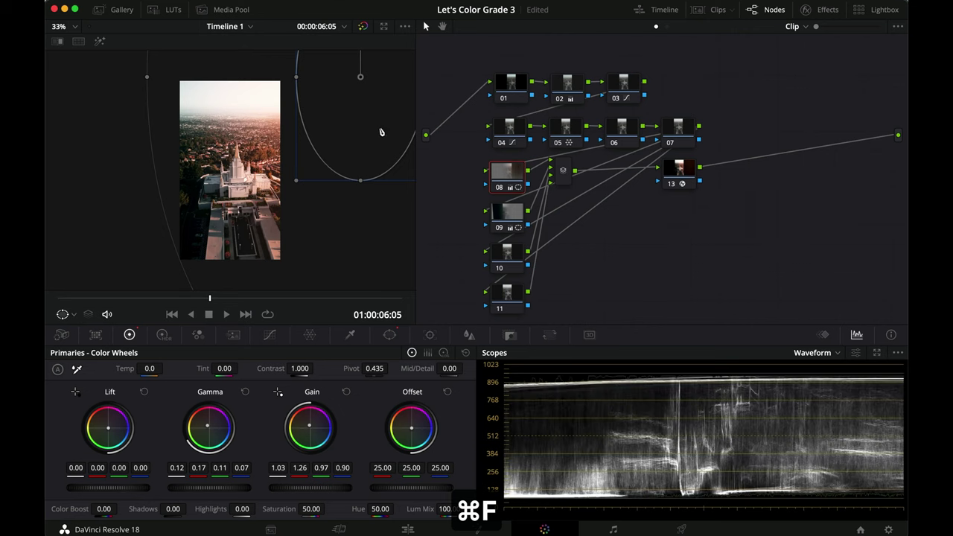
drag(365, 130, 369, 128)
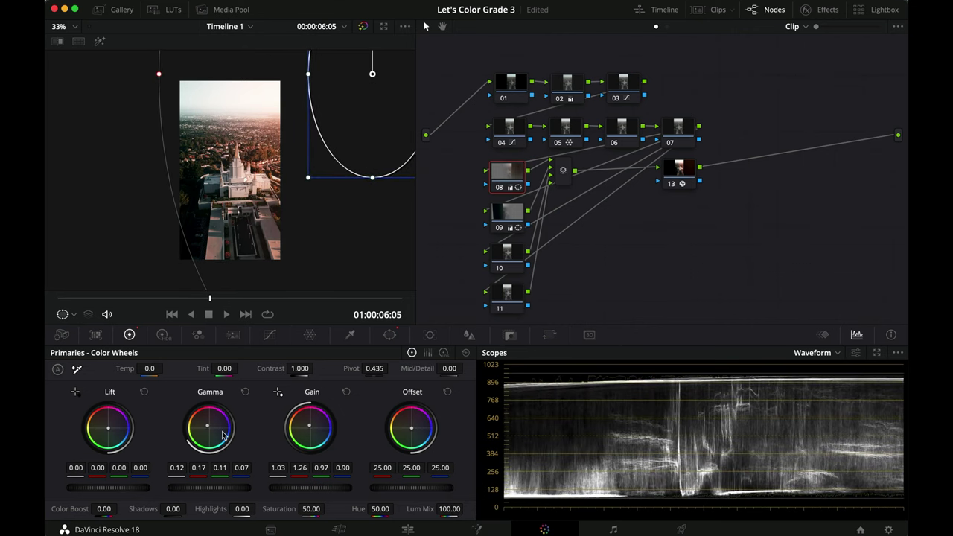
Step: Warm node 08 with gamma 0.14, 0.20, 0.13, 0.11 and gain 1.03, 1.31, 0.96, 0.85, and review it in full screen
drag(207, 425, 212, 426)
mouse_move(192, 489)
mouse_down()
mouse_move(212, 488)
mouse_move(194, 491)
mouse_up()
drag(308, 426, 299, 417)
key(super+d)
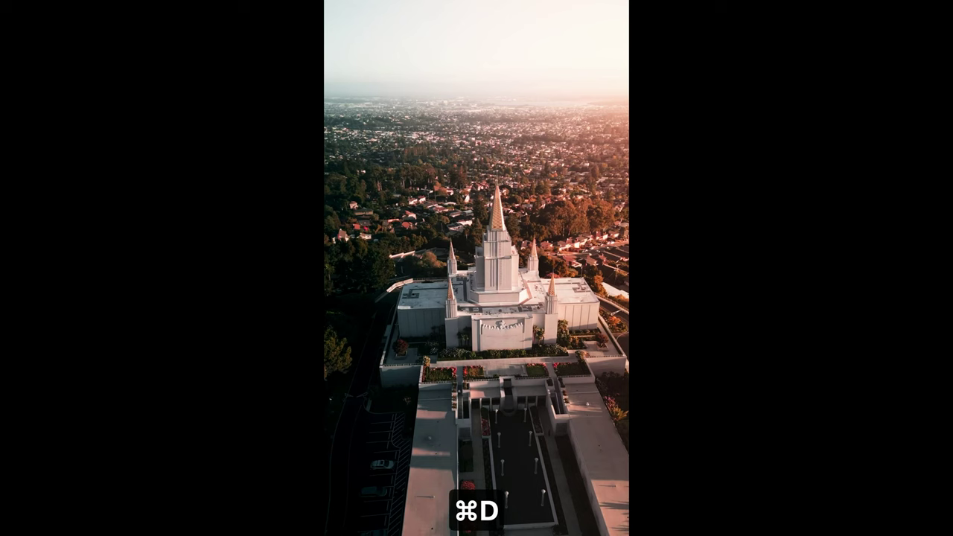
key(super+d)
key(super+d)
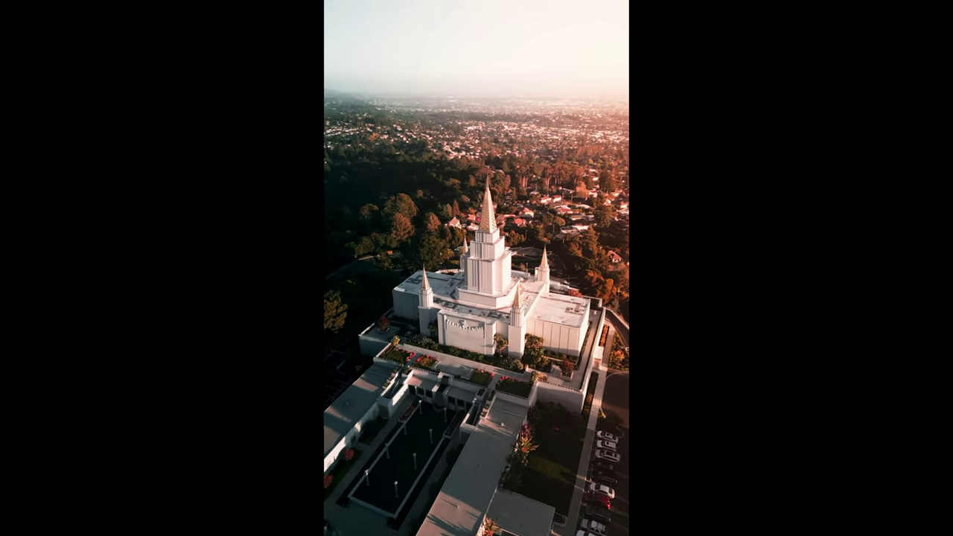
key(Escape)
Step: At 01:00:06:26, add a circle window around the temple on node 10 with size 51.83, aspect 55.74, pan 51.05, tilt 49.55, softness 19.38
drag(286, 298, 226, 298)
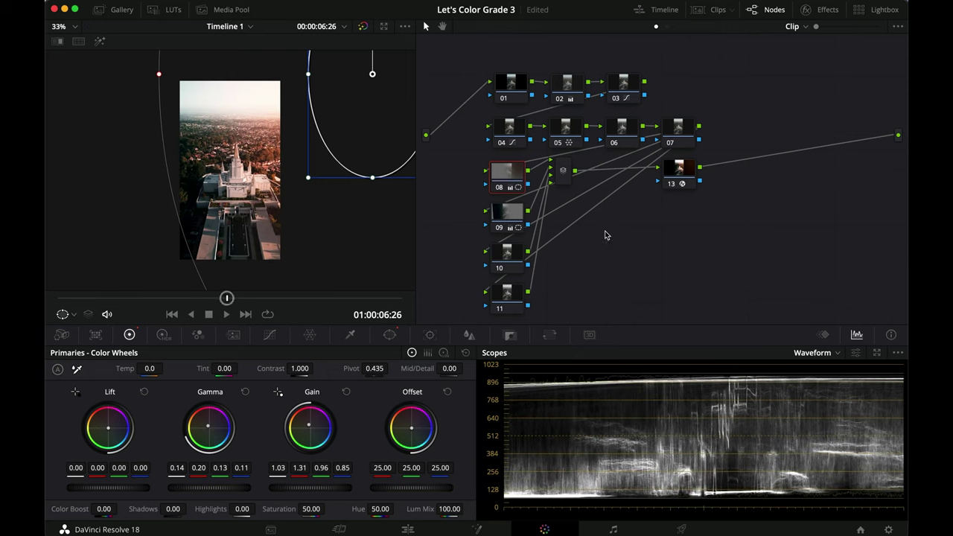
click(506, 255)
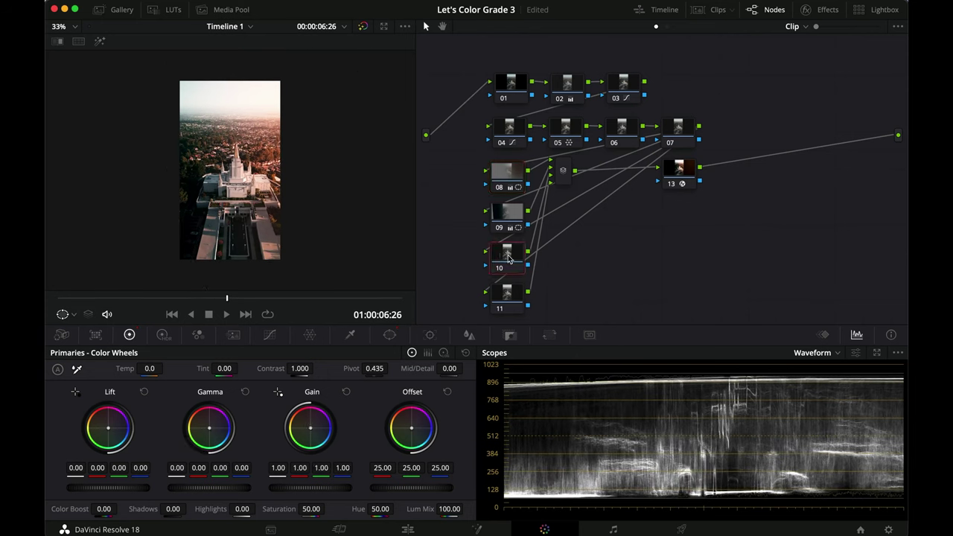
click(389, 334)
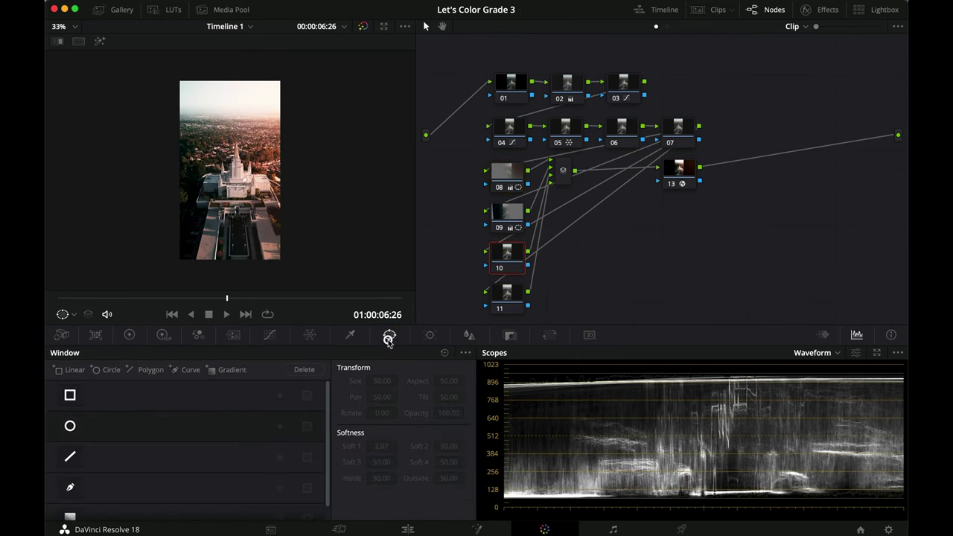
click(70, 425)
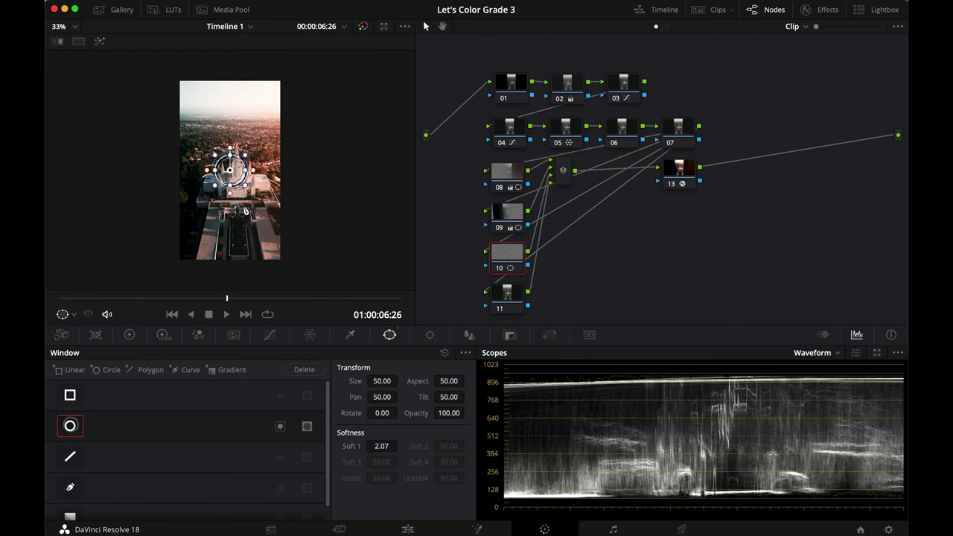
drag(246, 188, 287, 171)
drag(230, 200, 276, 174)
key(shift+h)
drag(236, 136, 238, 141)
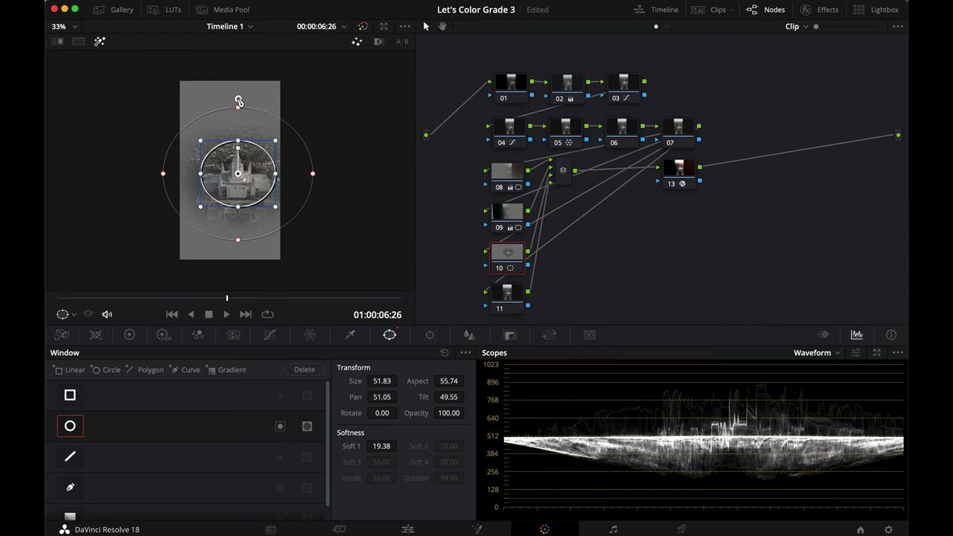
Step: Turn off the highlight preview and check node 10's temple window against the full image
key(h)
key(super+f)
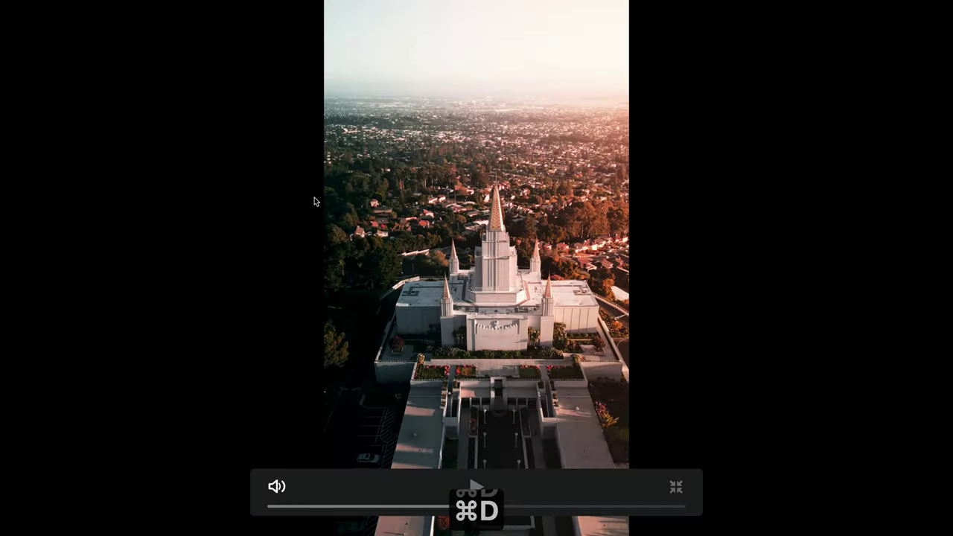
key(super+f)
key(h)
key(h)
key(h)
key(h)
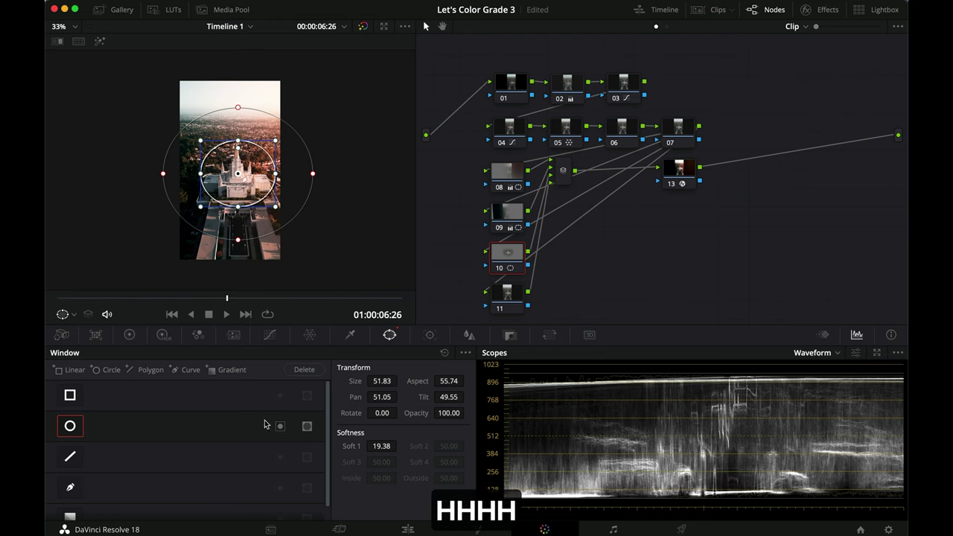
Step: Shape node 10's custom curve into a gentle S, lowering the shadows, raising the highlights and adding a midtone point
click(128, 334)
click(270, 334)
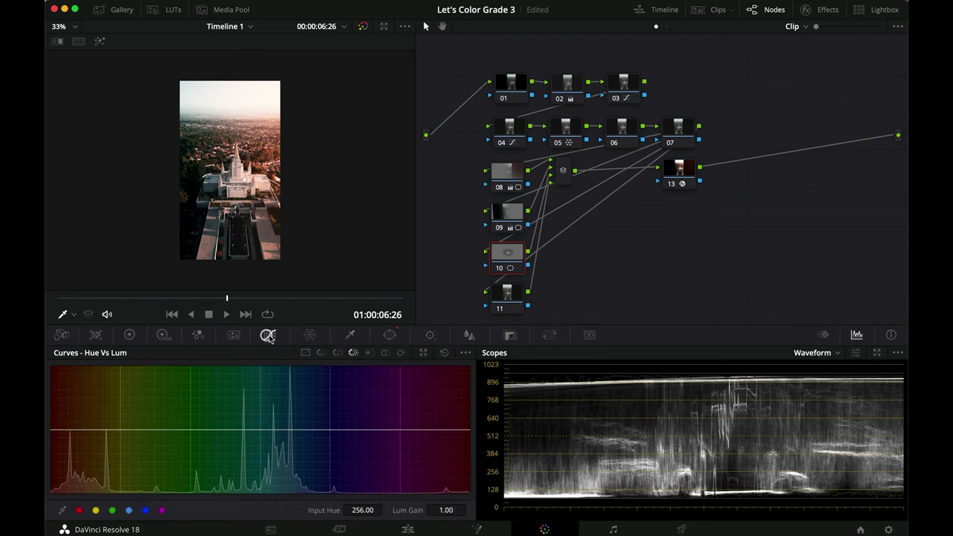
click(306, 353)
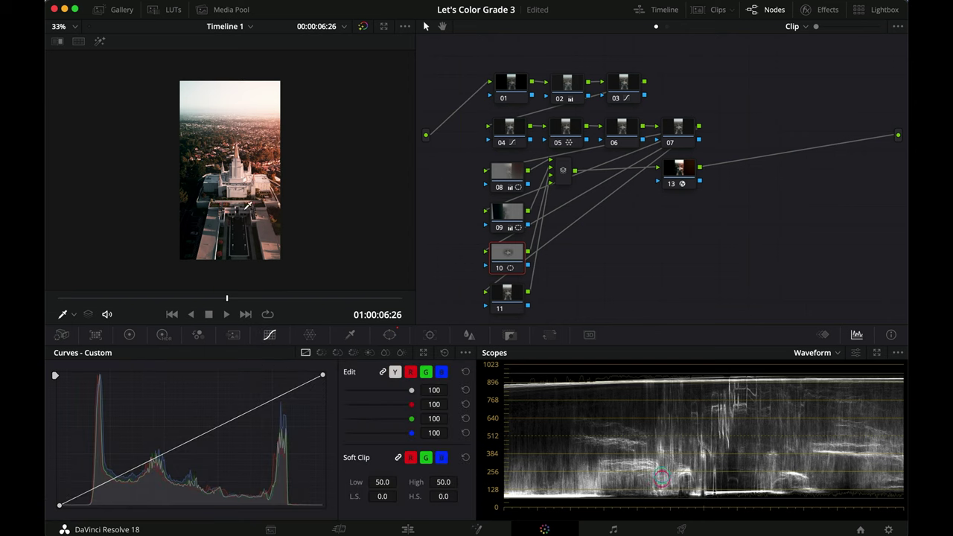
scroll(233, 223, up, 5)
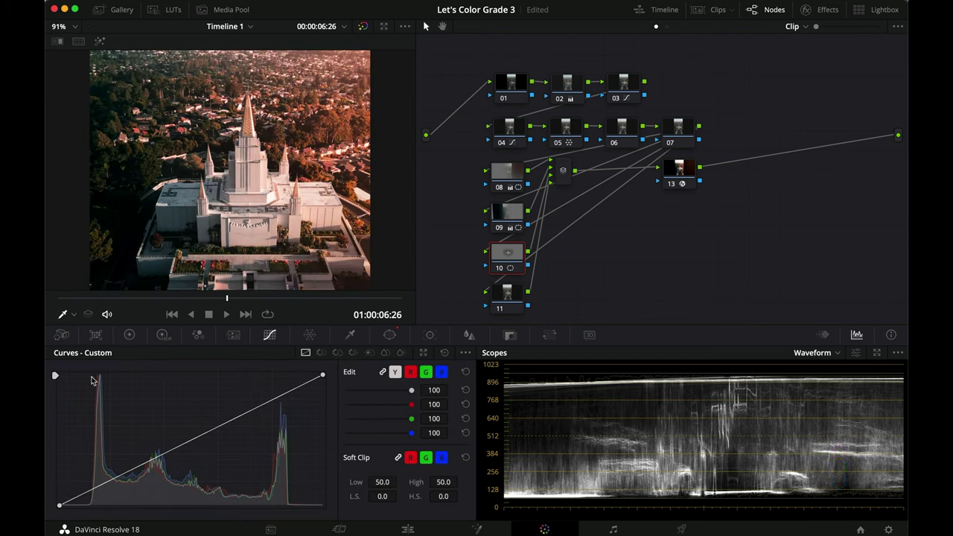
drag(120, 477, 130, 477)
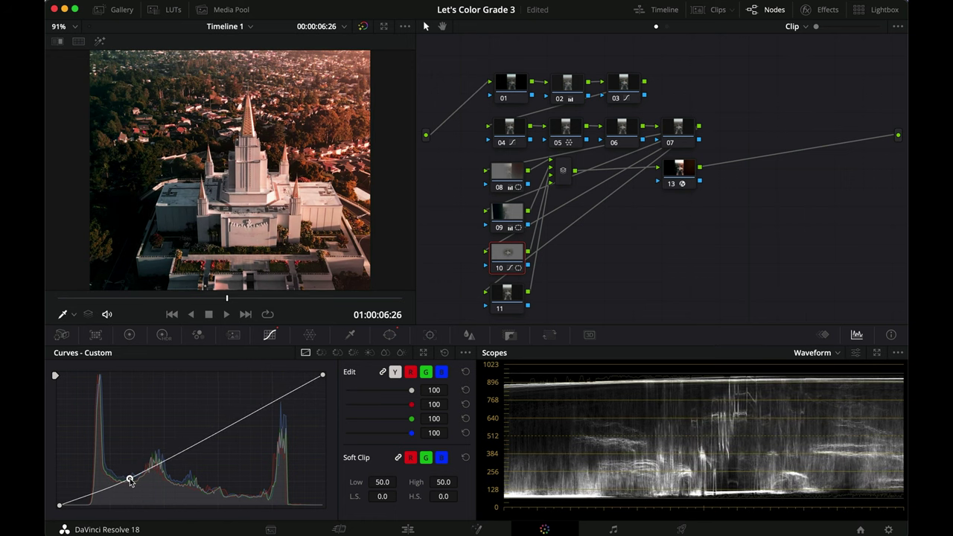
drag(262, 410, 263, 404)
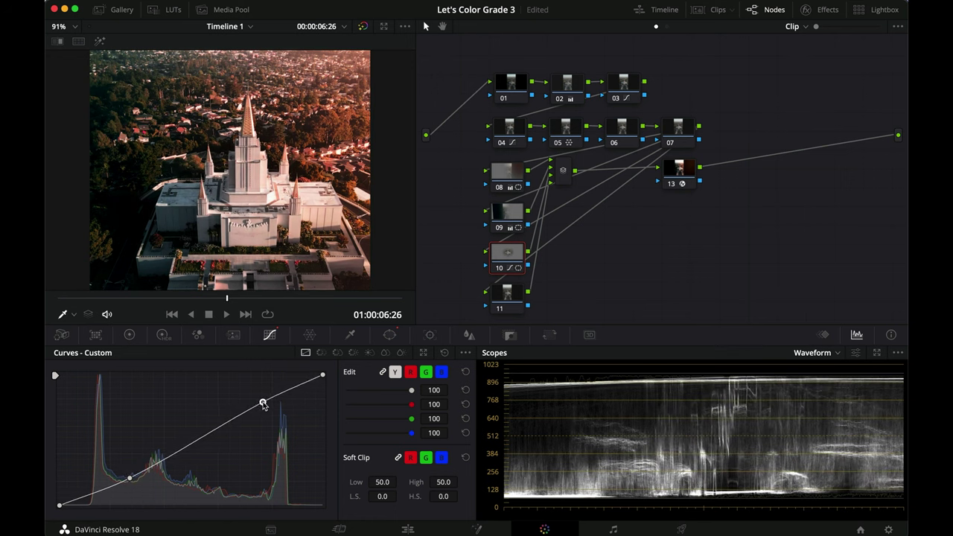
click(206, 433)
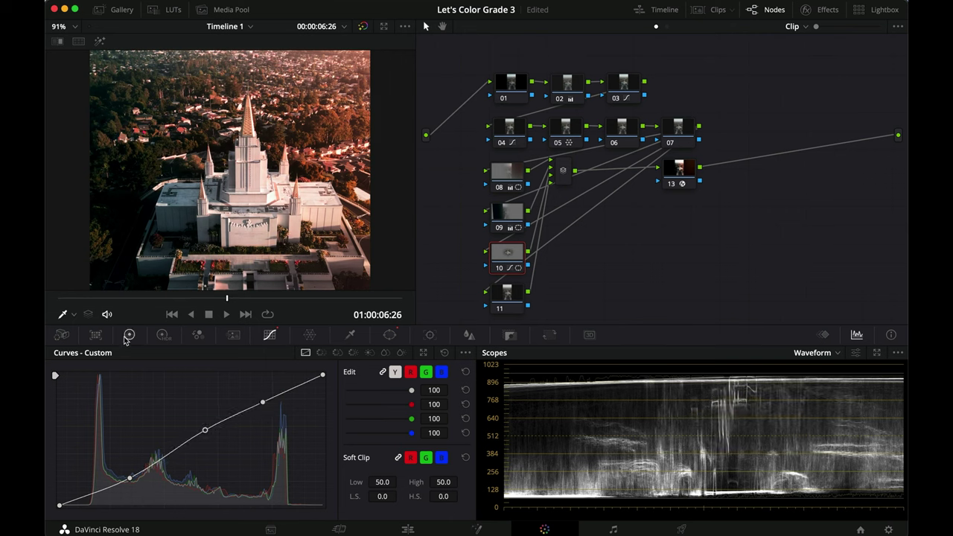
Step: Set node 10's gamma to 0.02 with red 0.03, green 0.02, blue 0.01, and lower its lift to -0.04
click(128, 336)
drag(209, 427, 198, 417)
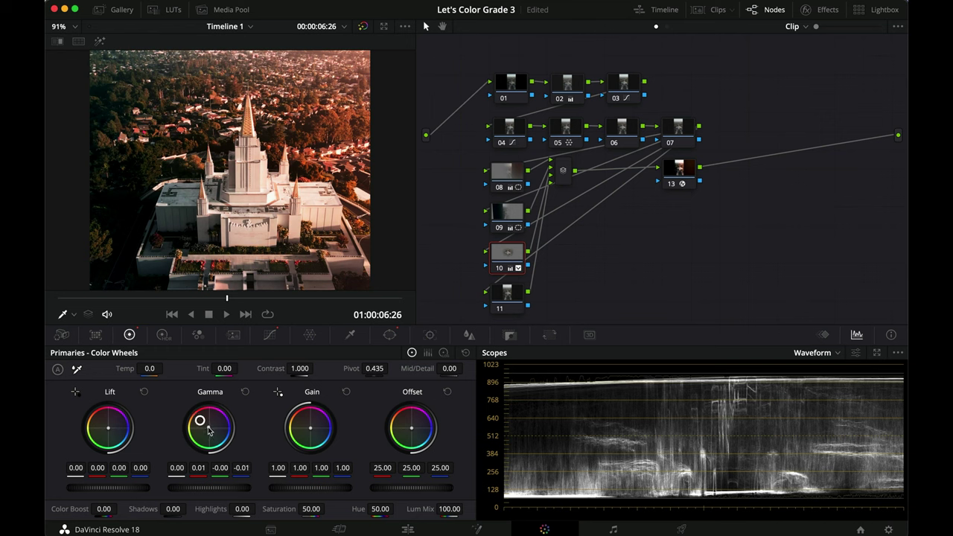
drag(188, 492, 228, 476)
drag(107, 487, 60, 487)
Step: Compare the temple with node 10 disabled and enabled, both close up and in the wider frame
key(super+d)
key(super+d)
key(super+d)
key(super+d)
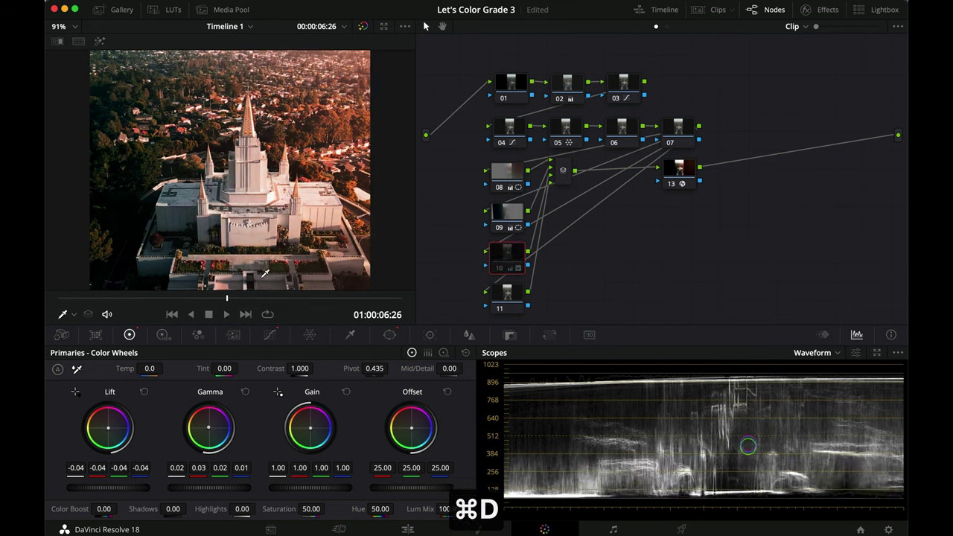
key(super+d)
key(super+d)
scroll(263, 237, up, 2)
key(super+d)
key(super+d)
key(super+d)
key(super+d)
key(super+d)
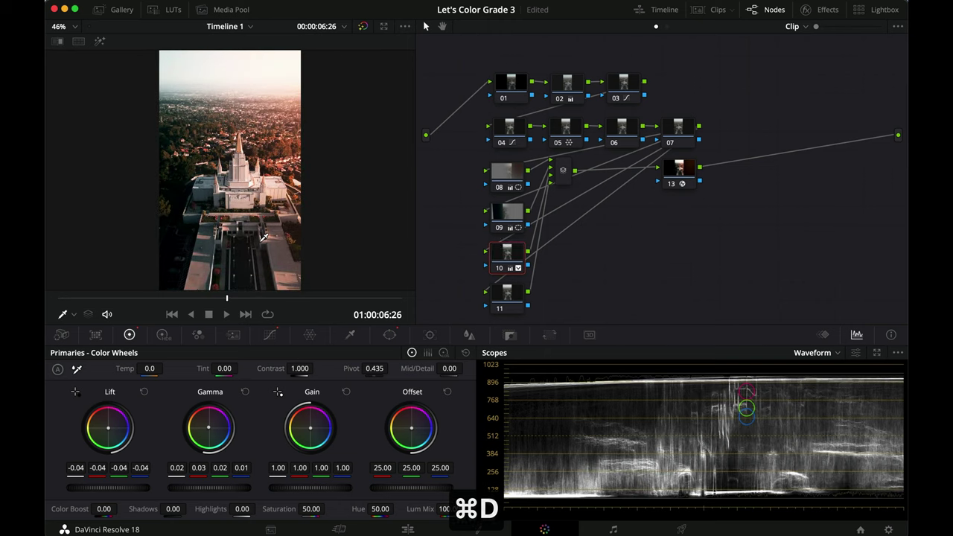
Step: Toggle node 10 off and on to judge its effect on the temple at several viewer sizes
key(super+d)
key(super+d)
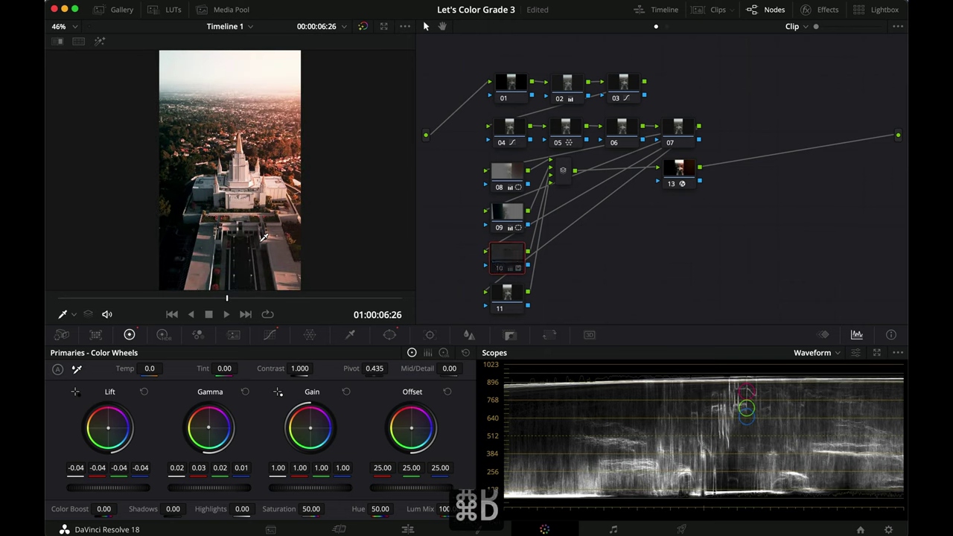
key(super+d)
scroll(316, 220, down, 2)
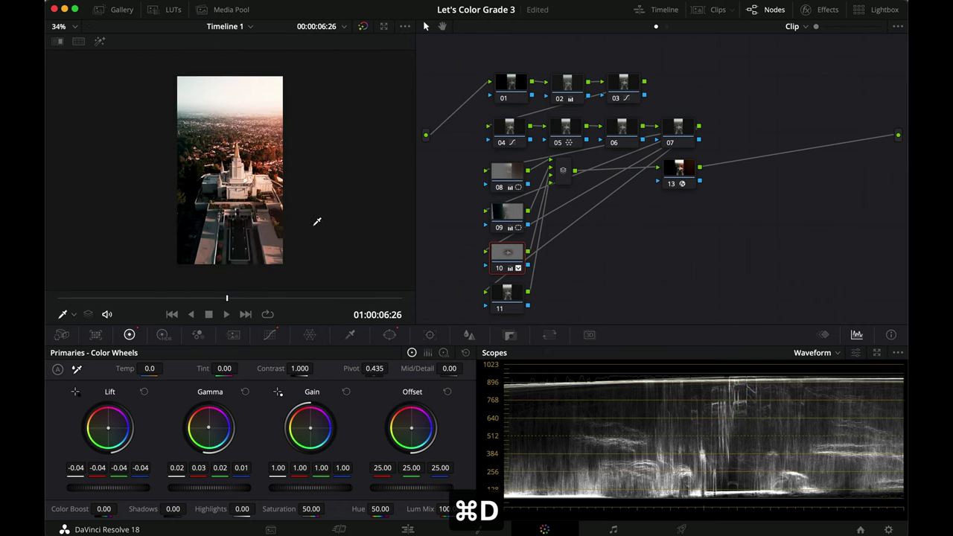
scroll(316, 221, up, 2)
scroll(316, 221, down, 2)
scroll(317, 220, up, 1)
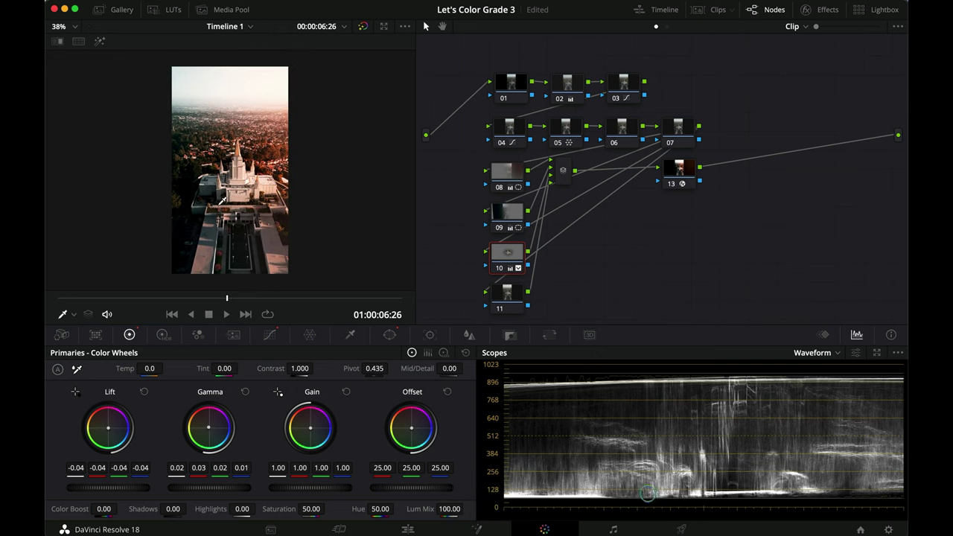
Step: Add another branch node below node 11 that feeds the same mixer
click(508, 298)
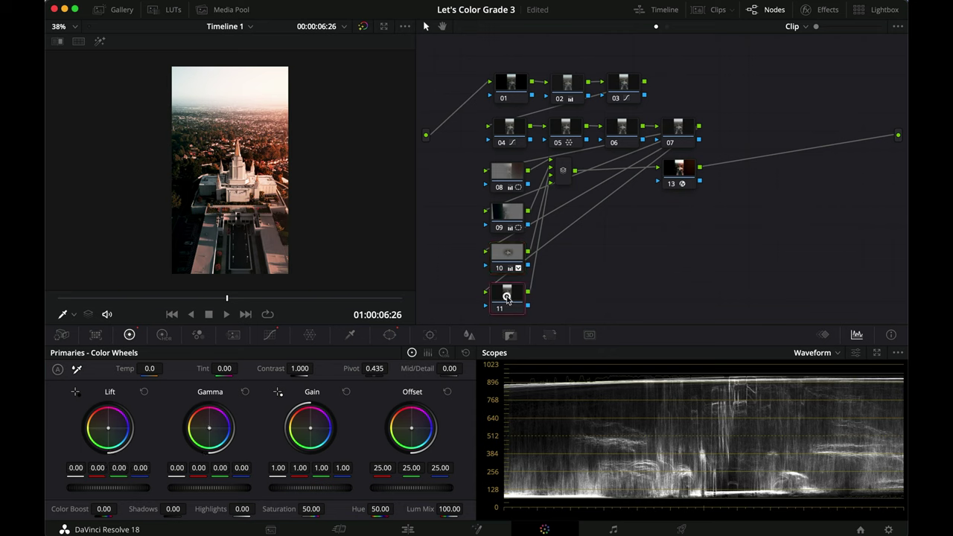
key(alt+s)
key(super+z)
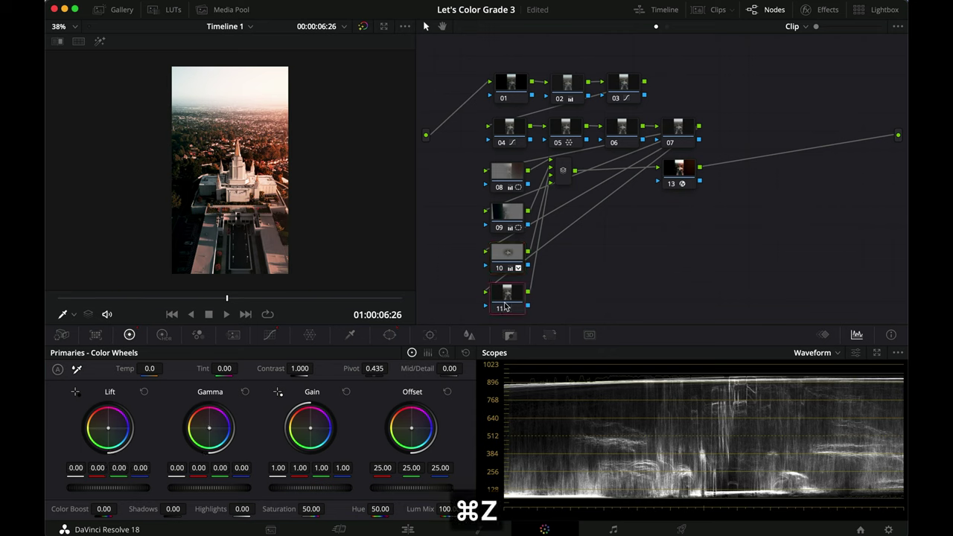
key(alt+a)
scroll(526, 298, down, 2)
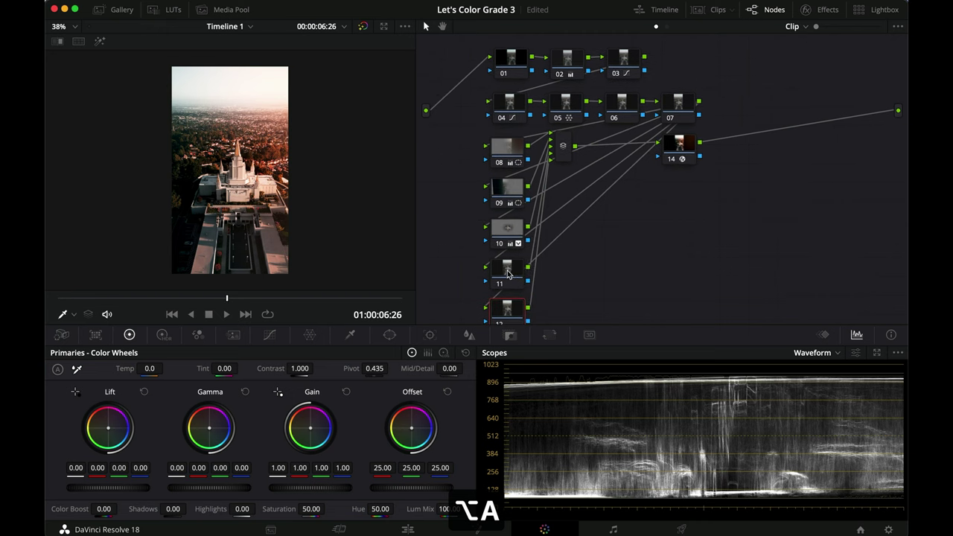
Step: Go to 01:00:07:01 and give node 11 a square window at the bottom of the frame, about pan 44.19 and tilt 34.95
click(508, 274)
click(389, 335)
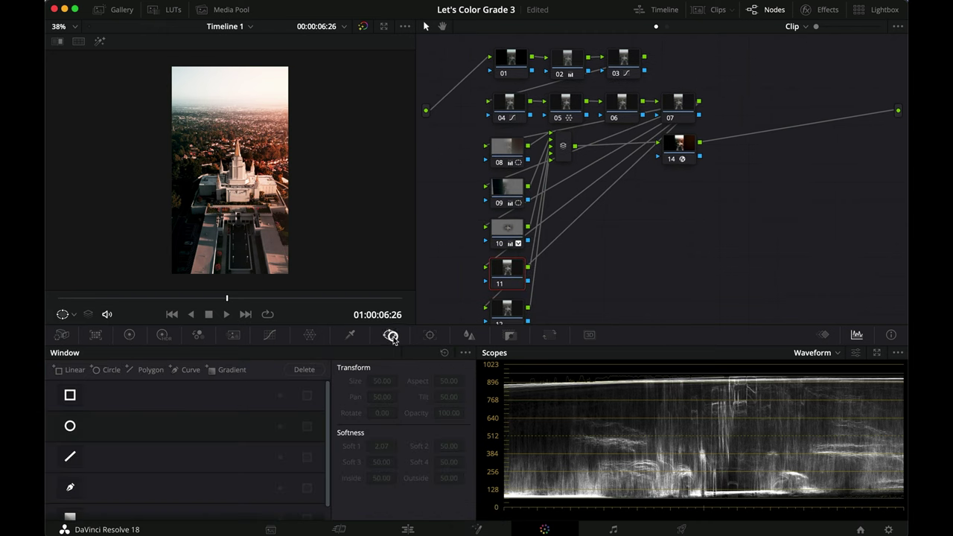
click(258, 298)
drag(278, 299, 232, 291)
click(507, 190)
click(504, 269)
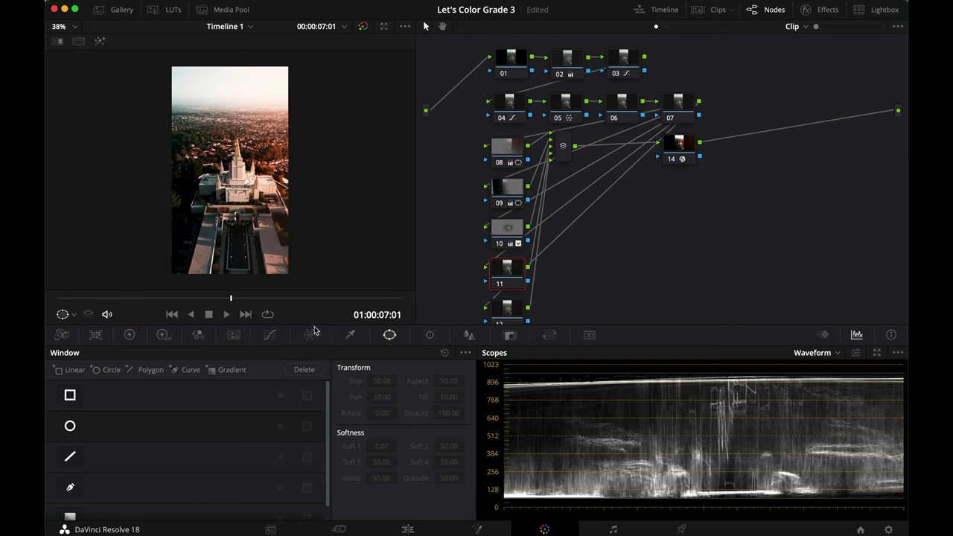
click(73, 396)
drag(254, 171, 285, 303)
Step: Using the highlight preview, soften the window's upper edge to about 52.73 and reposition it to about pan 44.90, tilt 34.30
key(shift+h)
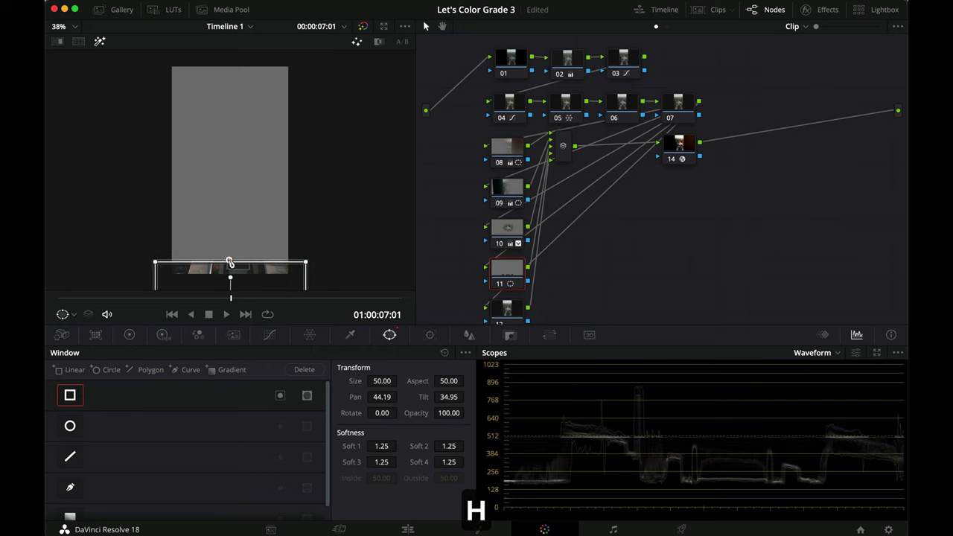
drag(229, 262, 234, 171)
drag(254, 273, 260, 279)
key(shift+h)
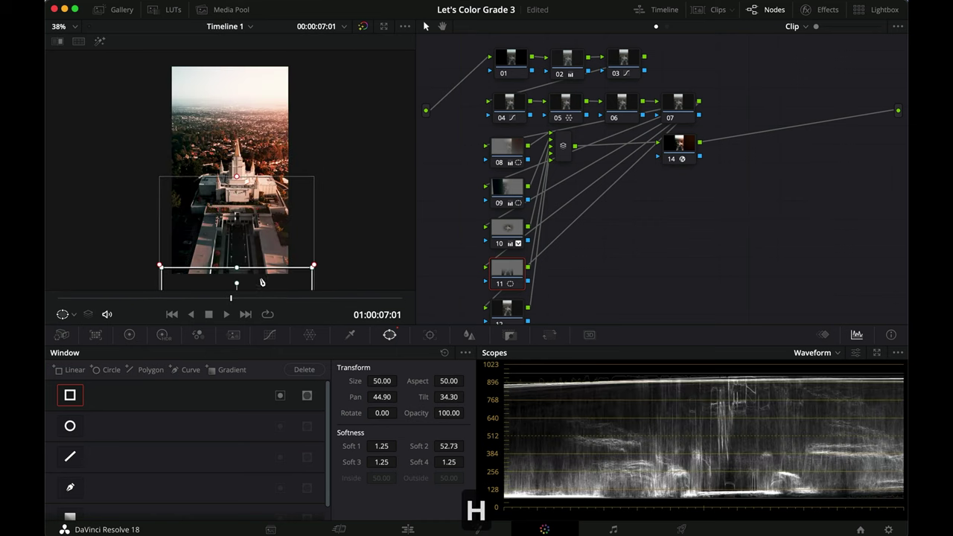
Step: Darken node 11's foreground with gamma -0.04, gain 0.86 and lift -0.05
click(129, 334)
drag(225, 490, 119, 481)
drag(317, 489, 296, 492)
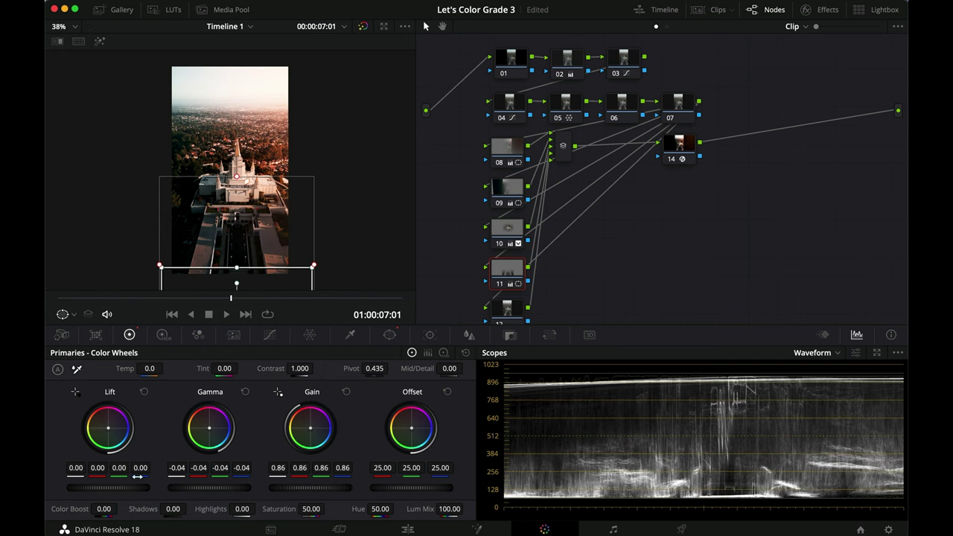
drag(120, 486, 75, 485)
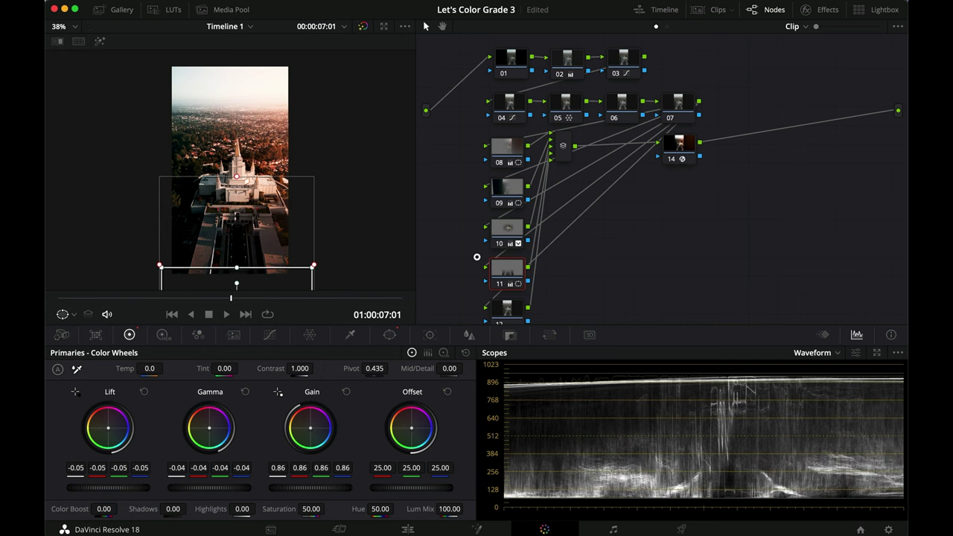
Step: Compare the foreground full screen with node 11 disabled and enabled
key(super+f)
key(super+d)
key(super+d)
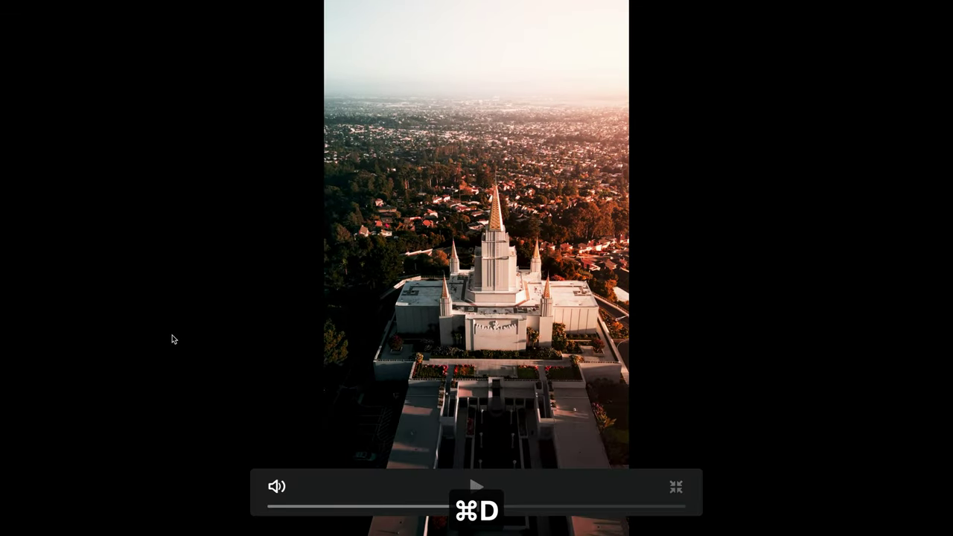
key(super+f)
Step: Limit node 11 to brighter tones with a luminance qualifier of low 52.8 and low softness 15.9, checking it in the highlight preview
click(352, 336)
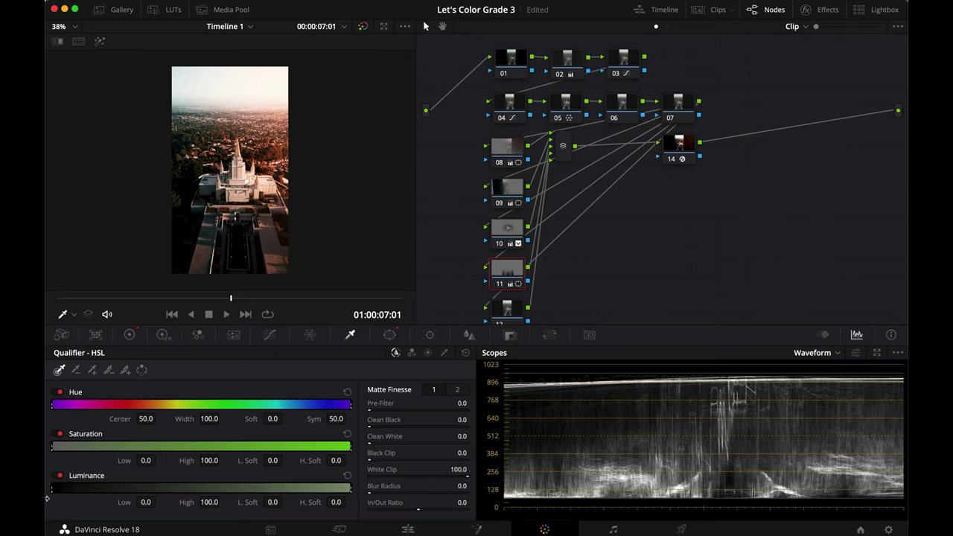
drag(53, 487, 77, 484)
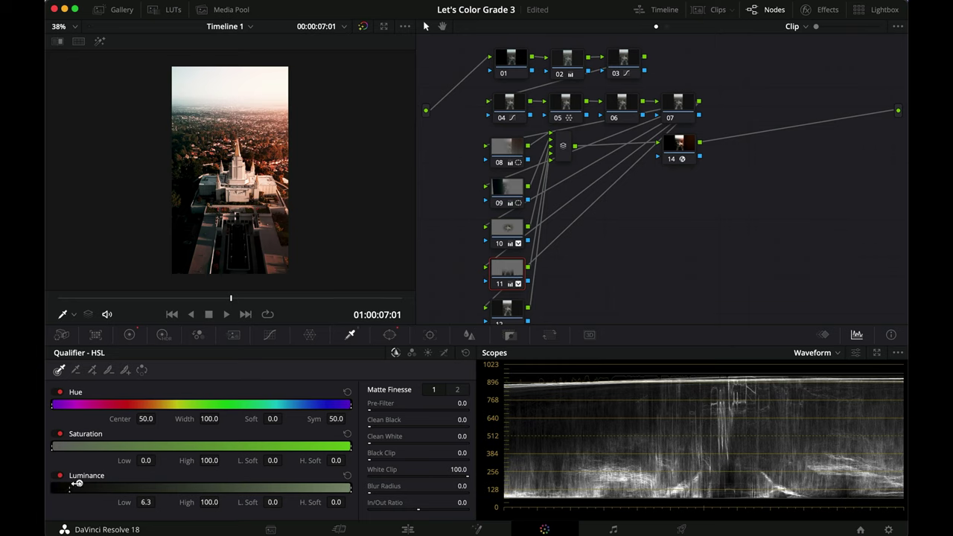
key(shift+h)
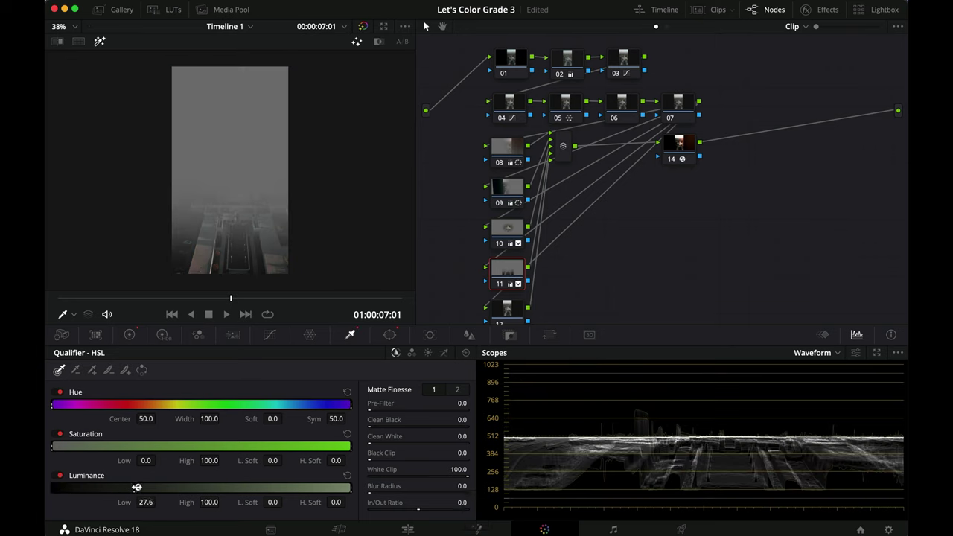
drag(205, 487, 357, 494)
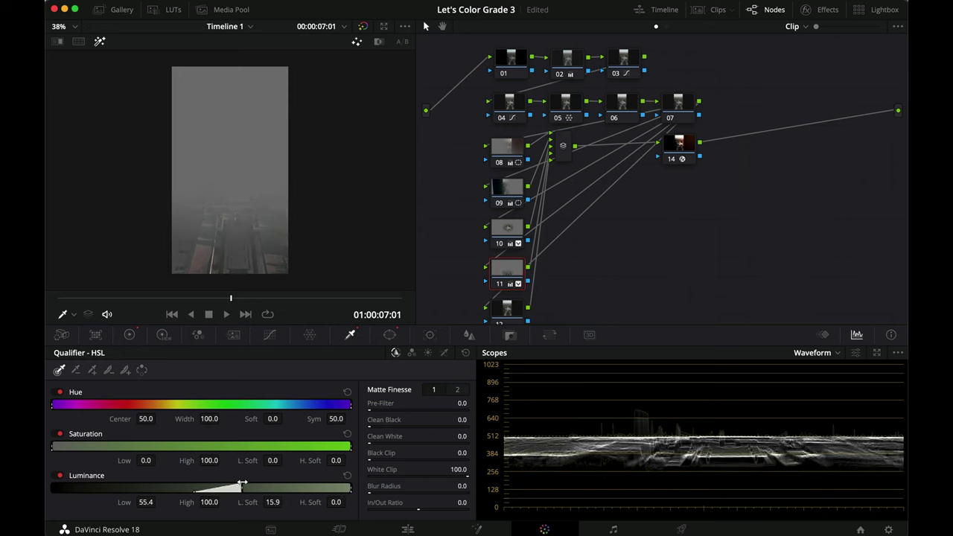
drag(241, 483, 234, 484)
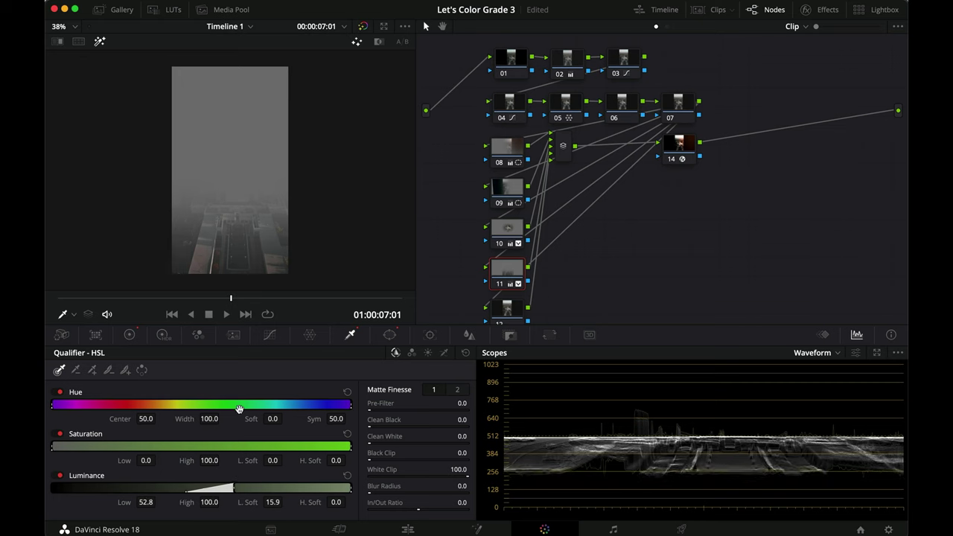
key(shift+h)
Step: Check node 11's effect full screen and raise its luminance qualifier's low limit to 59.6
key(super+f)
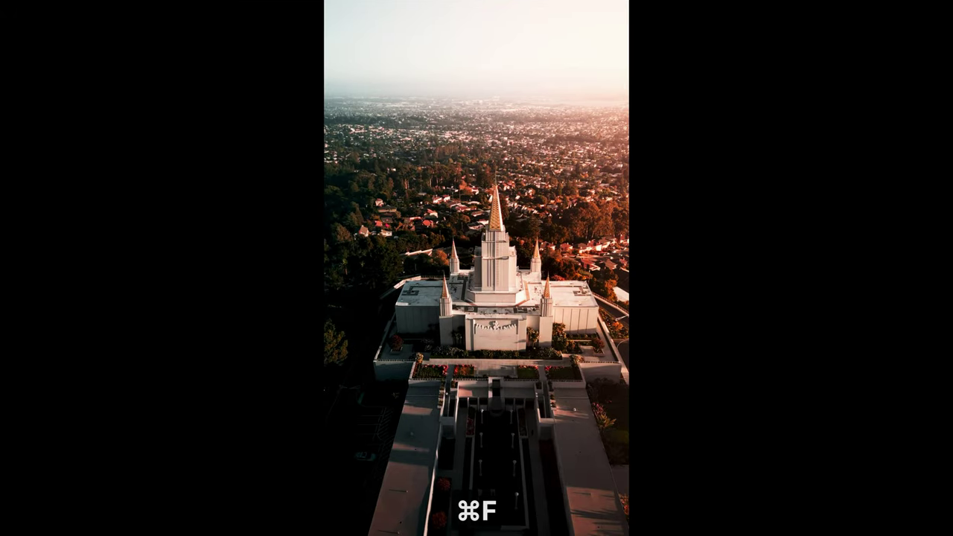
key(super+d)
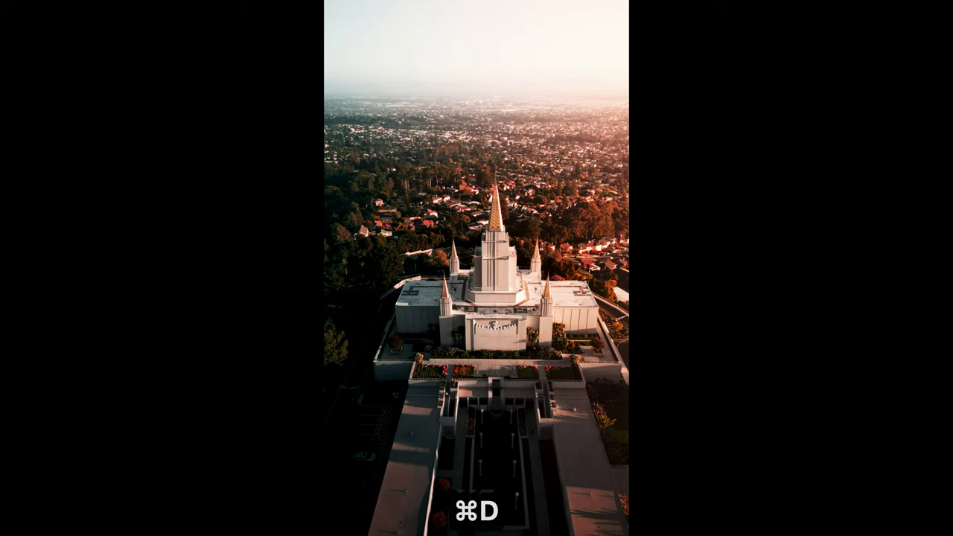
key(super+f)
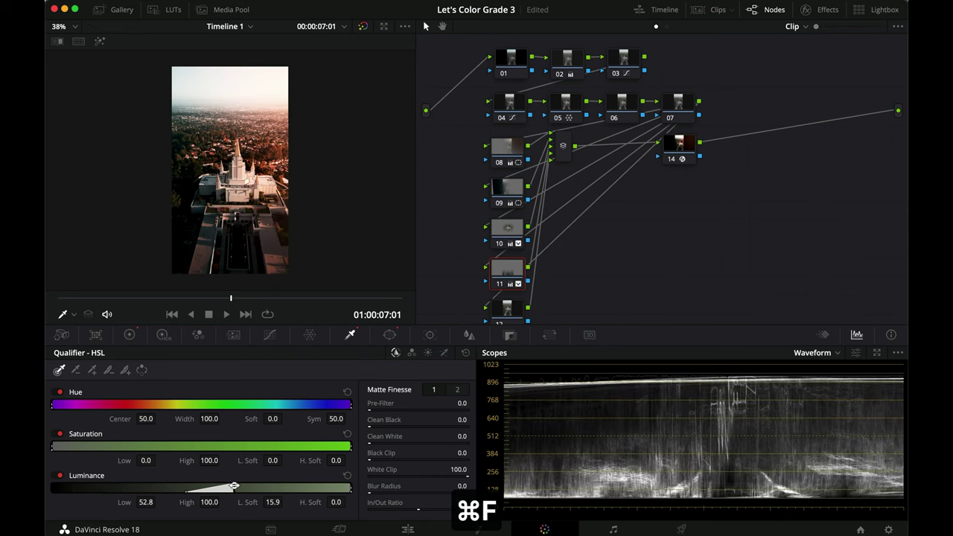
drag(234, 485, 255, 485)
Step: Compare the image with and without node 11's refined qualifier, both in the viewer and full screen
key(super+d)
key(super+d)
key(super+d)
key(super+f)
key(super+d)
key(super+d)
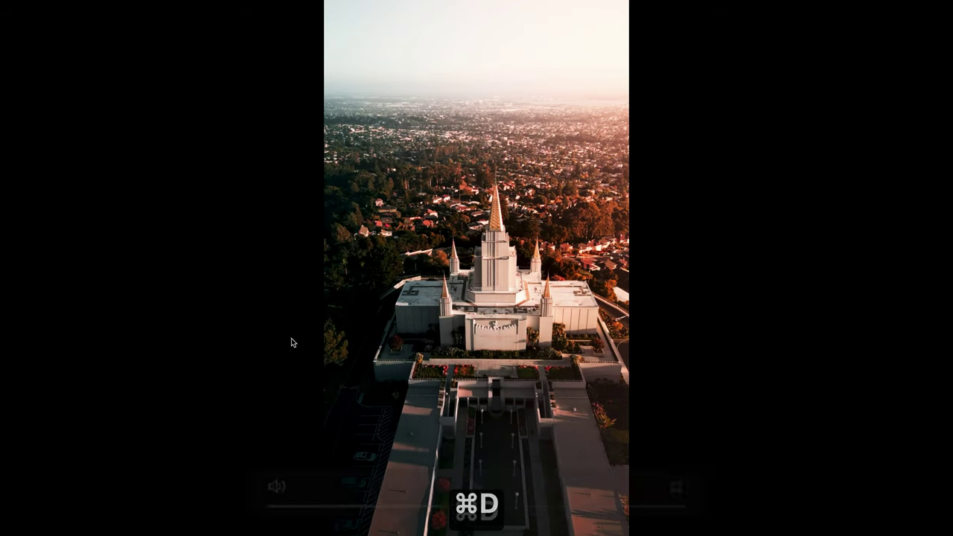
key(super+f)
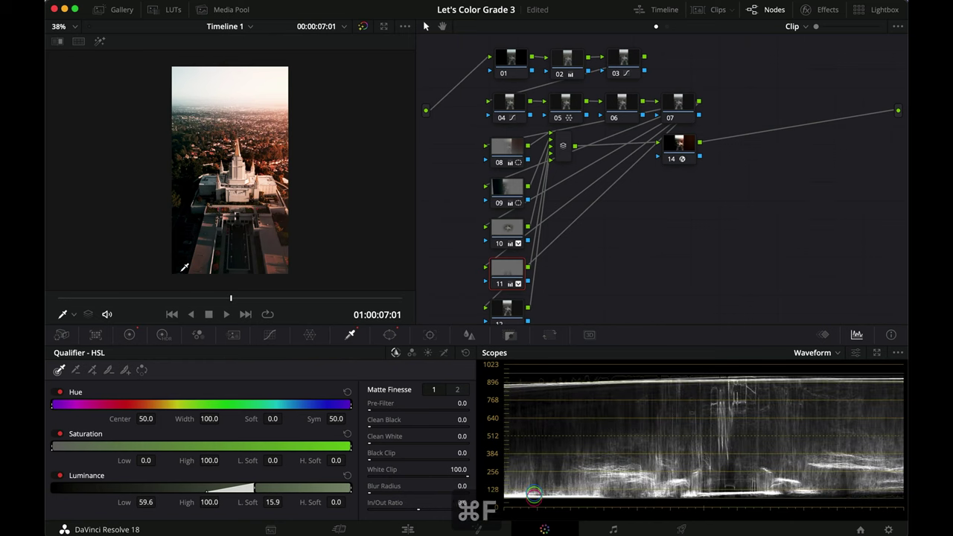
scroll(185, 266, up, 1)
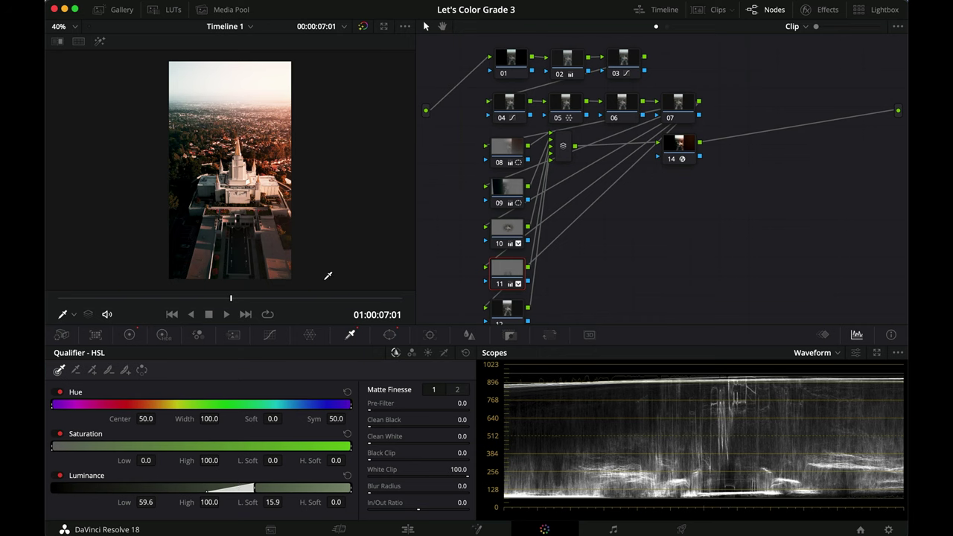
key(super+d)
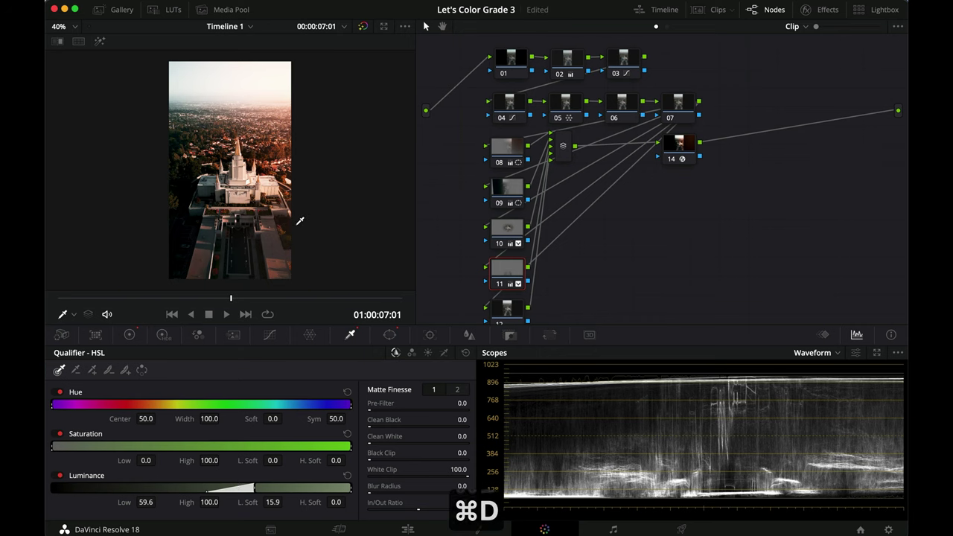
key(super+f)
key(super+d)
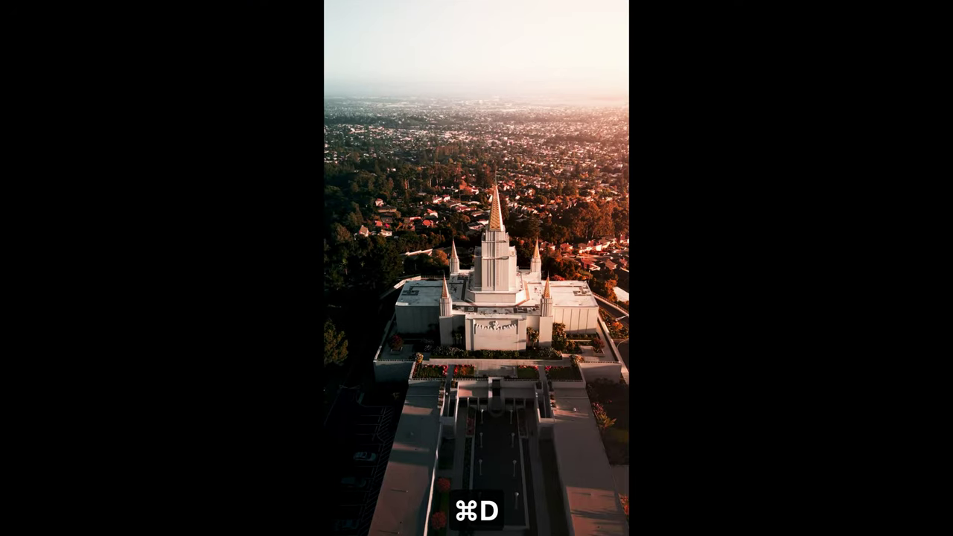
key(super+f)
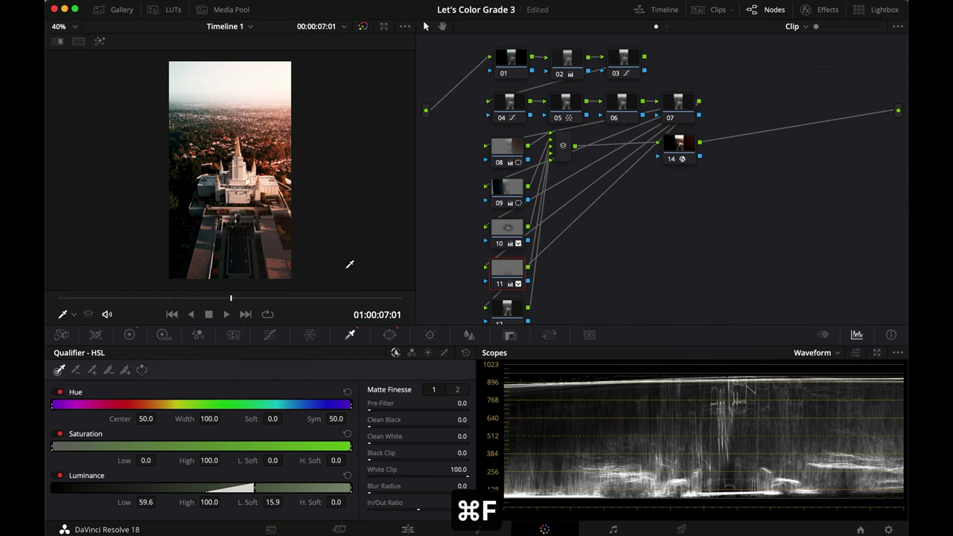
Step: Place a square window over the sky on node 12 at pan 42.68, tilt 65.07, and soften its lower edge to about 32.53
click(513, 307)
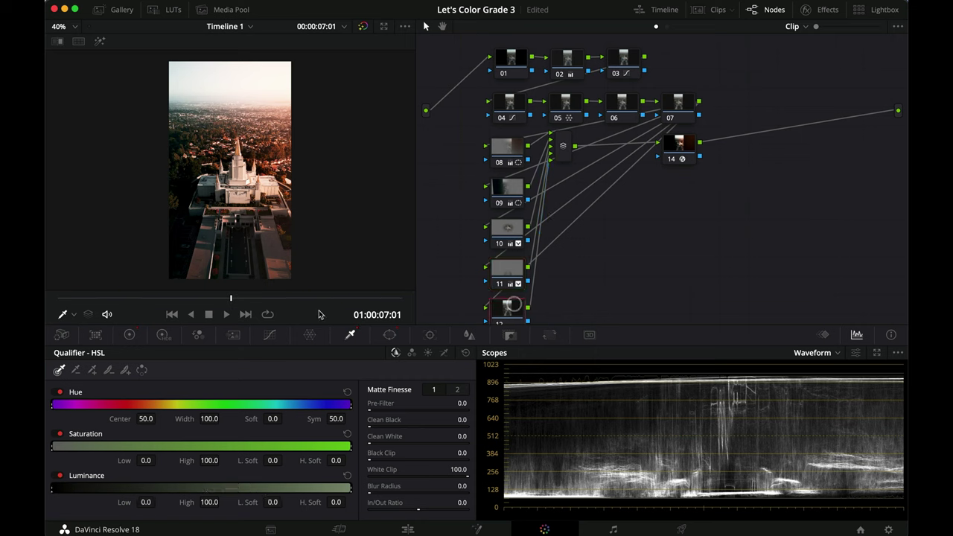
click(389, 335)
click(69, 395)
drag(231, 195, 287, 53)
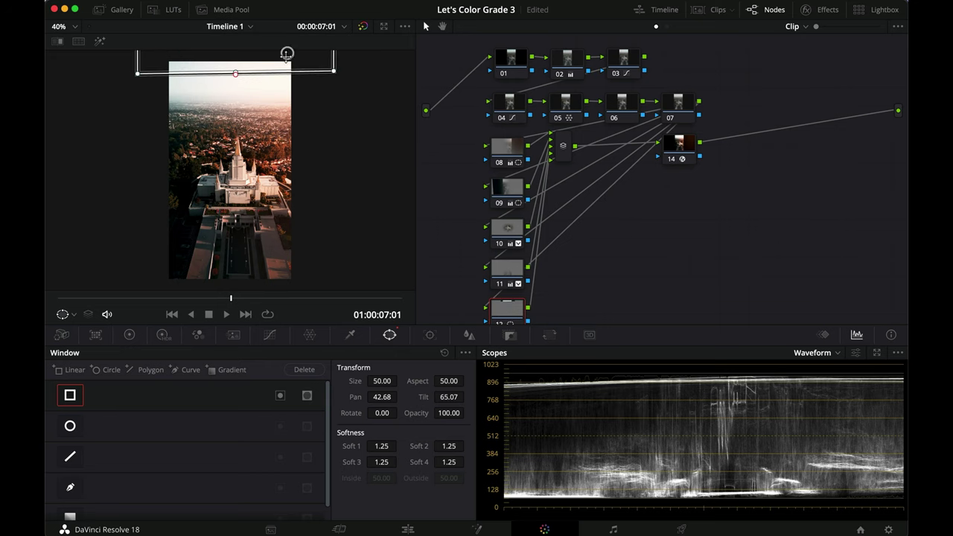
drag(238, 78, 234, 128)
scroll(250, 118, down, 2)
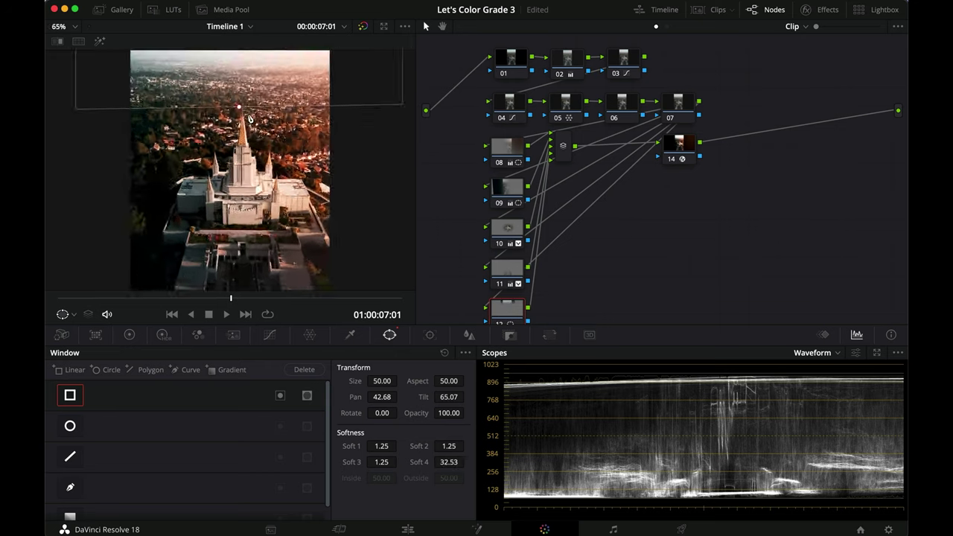
drag(279, 100, 280, 103)
scroll(223, 107, up, 2)
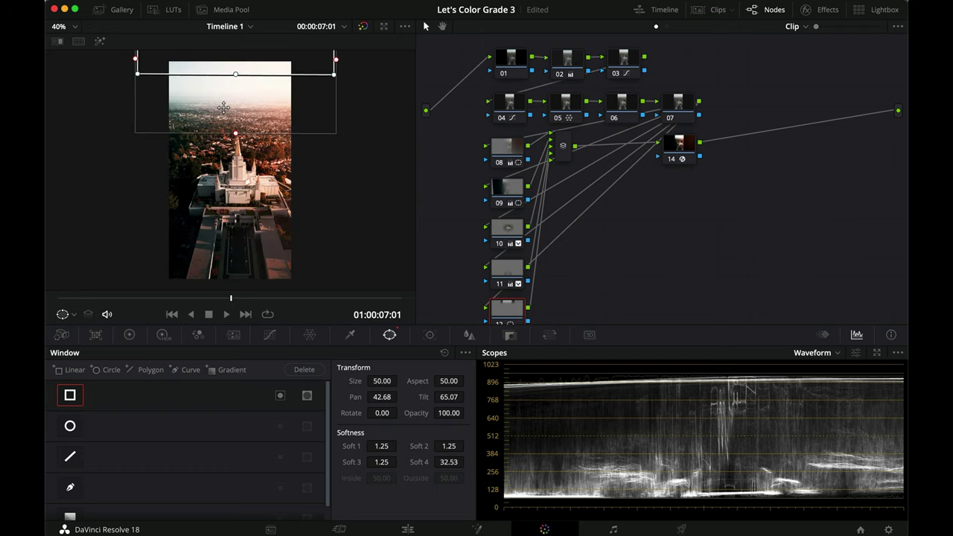
Step: Using the highlight preview, raise the sky window to about tilt 66.18 and widen its lower-edge softness to about 57.94
key(shift+h)
drag(261, 66, 262, 55)
drag(235, 133, 234, 172)
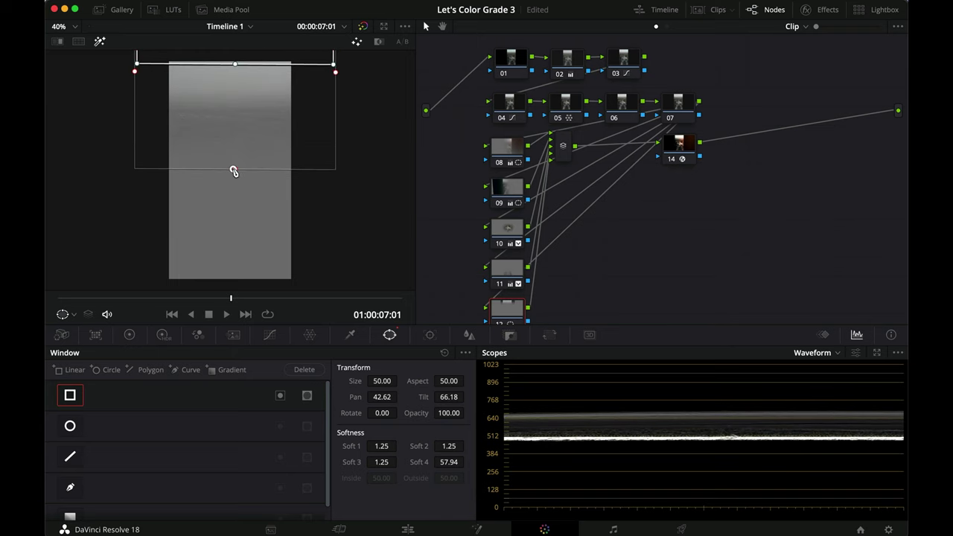
key(shift+h)
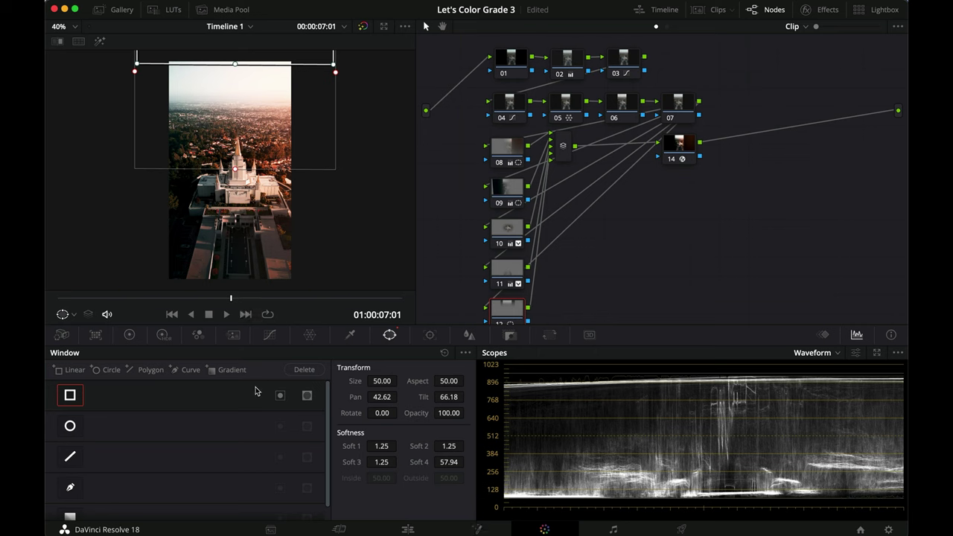
Step: Qualify node 12 by luminance using the highlight preview, with the high limit at 70.7 and high softness at about 20.5
click(350, 334)
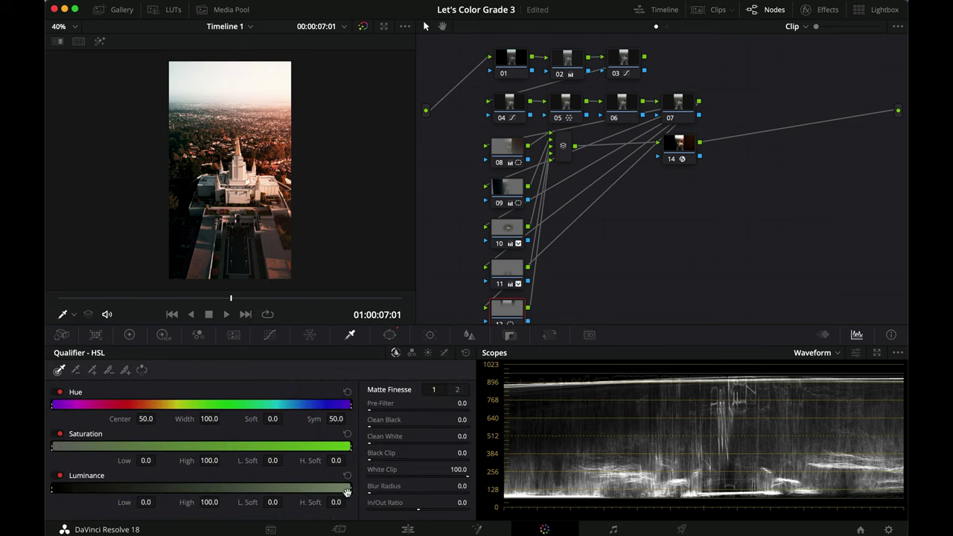
key(shift+h)
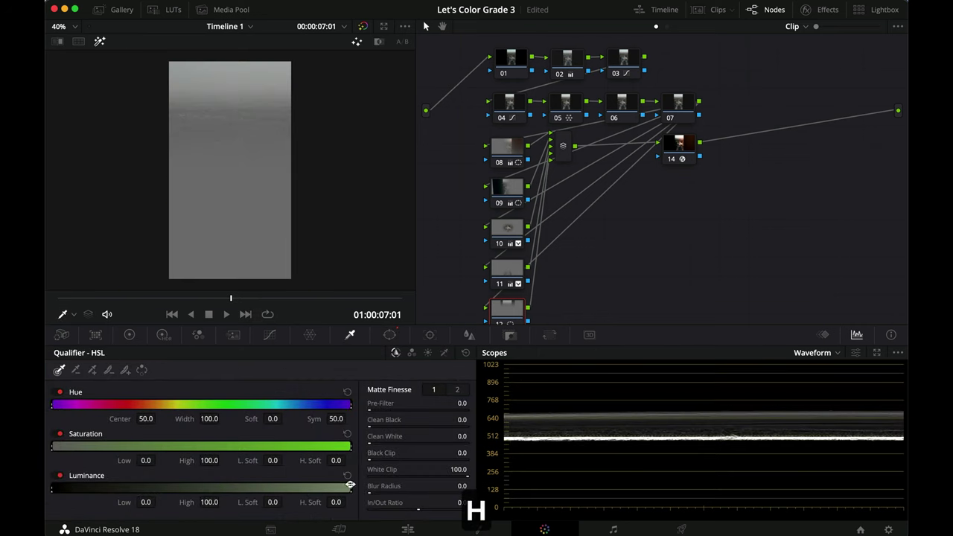
drag(349, 485, 335, 485)
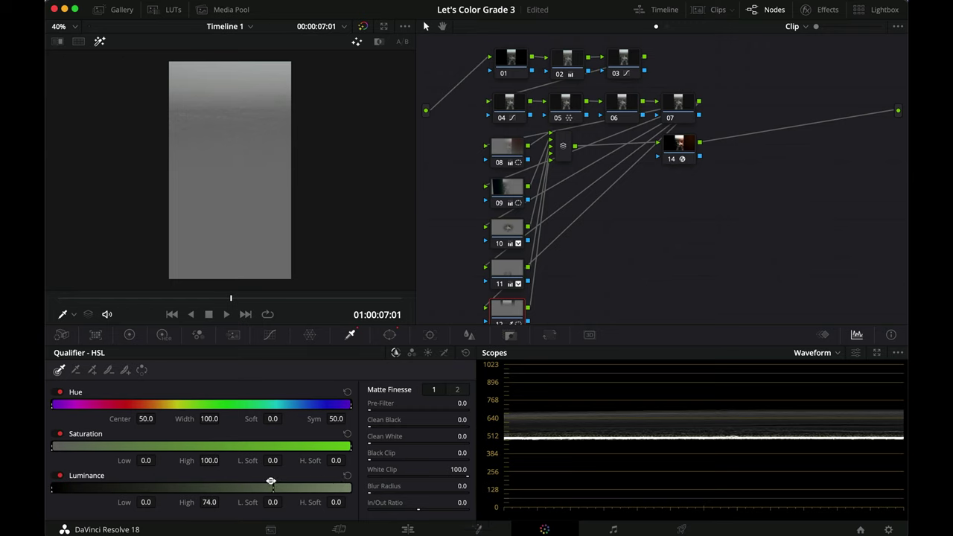
mouse_move(271, 481)
mouse_down()
mouse_move(249, 482)
mouse_move(266, 479)
mouse_up()
drag(335, 502, 451, 492)
mouse_move(236, 485)
mouse_down()
mouse_move(292, 485)
mouse_move(200, 488)
mouse_move(233, 489)
mouse_up()
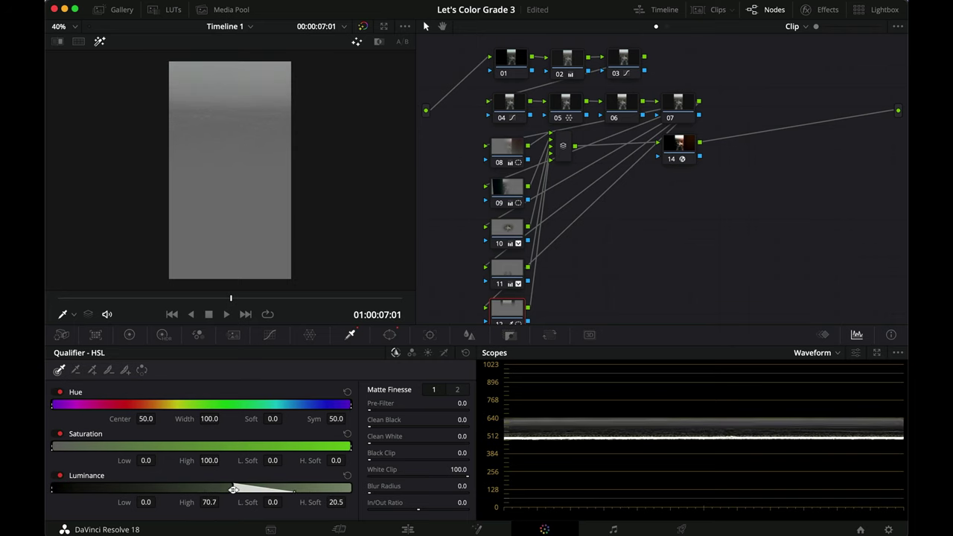
key(shift+h)
Step: Darken node 12's sky by setting gamma to -0.08, gain to 0.75 and lift to -0.07 in the primary wheels
click(129, 334)
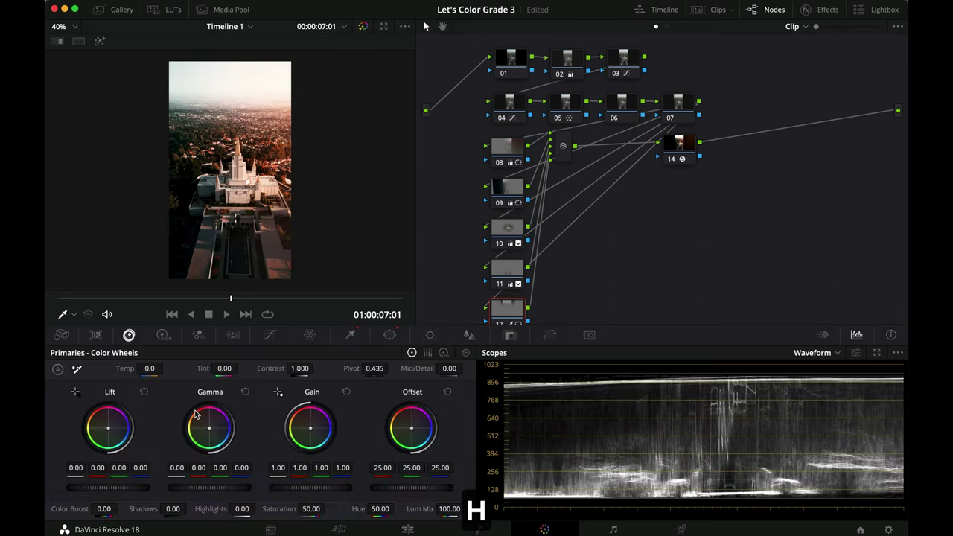
drag(231, 488, 184, 491)
drag(309, 495, 206, 473)
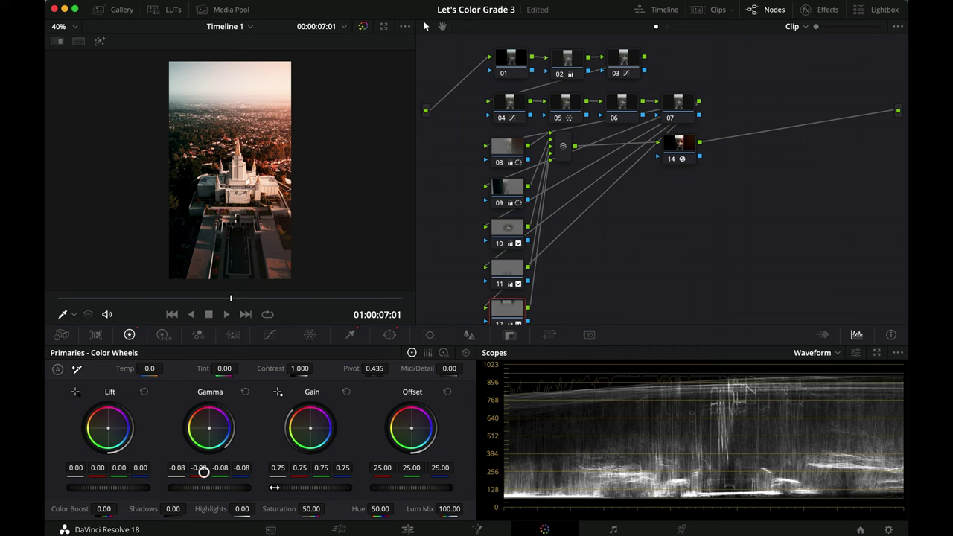
drag(105, 489, 71, 489)
Step: Compare the sky with and without node 12's darkening full screen
key(super+f)
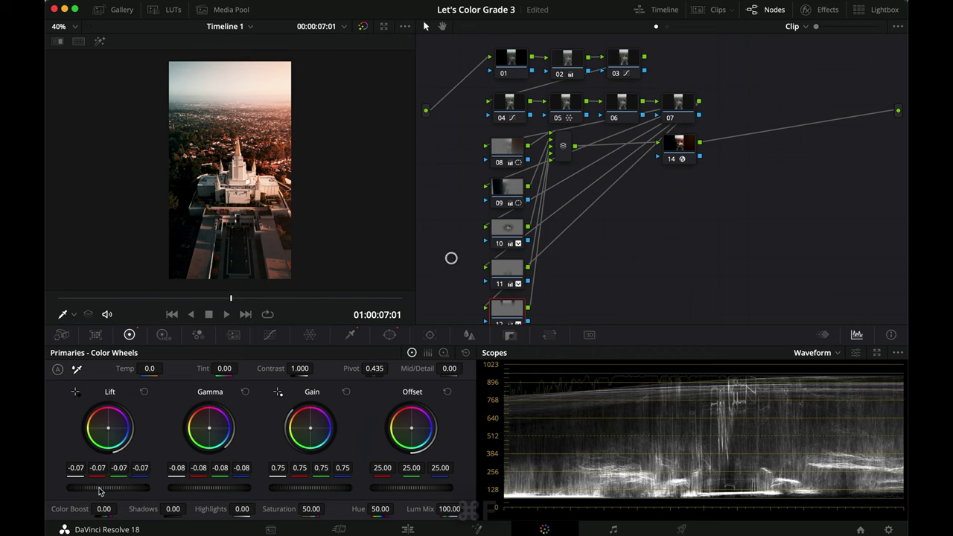
key(super+d)
key(super+d)
key(super+d)
key(super+d)
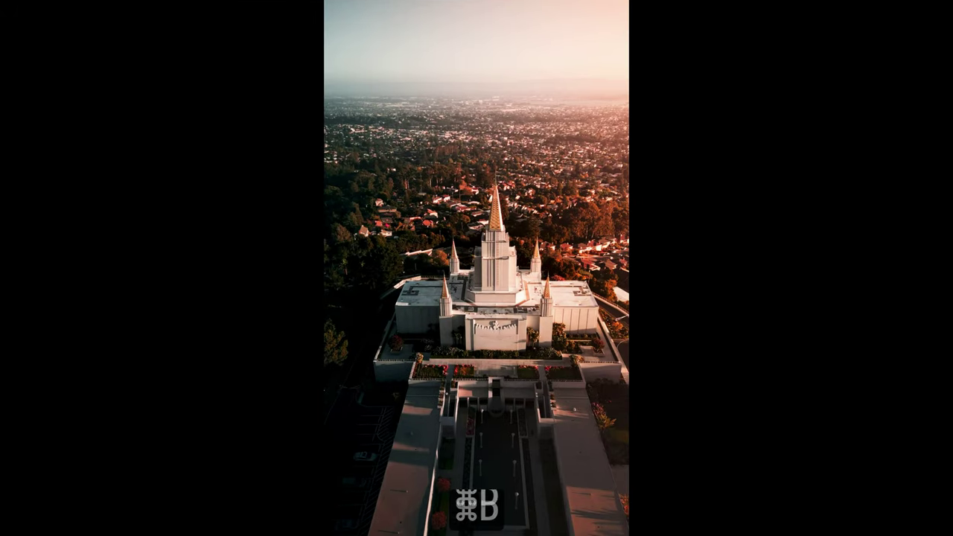
key(super+f)
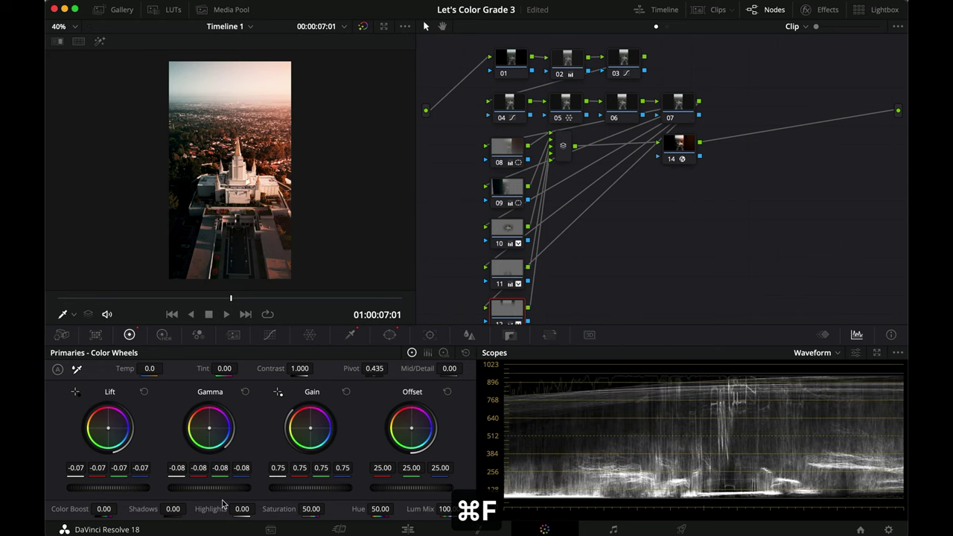
Step: Reset node 12's gain to 1.00 and compare the lighter sky with the node on and off full screen
key(super+f)
key(super+d)
key(super+d)
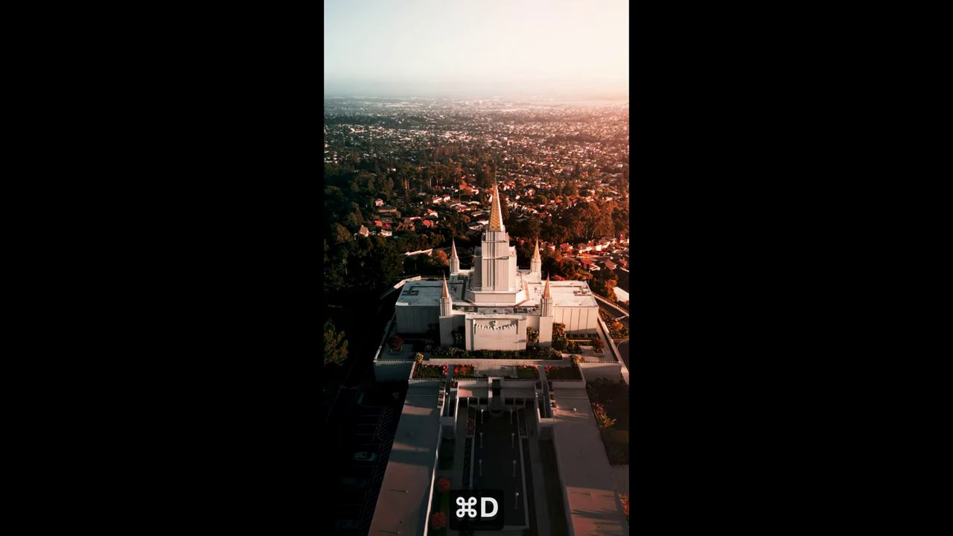
key(super+f)
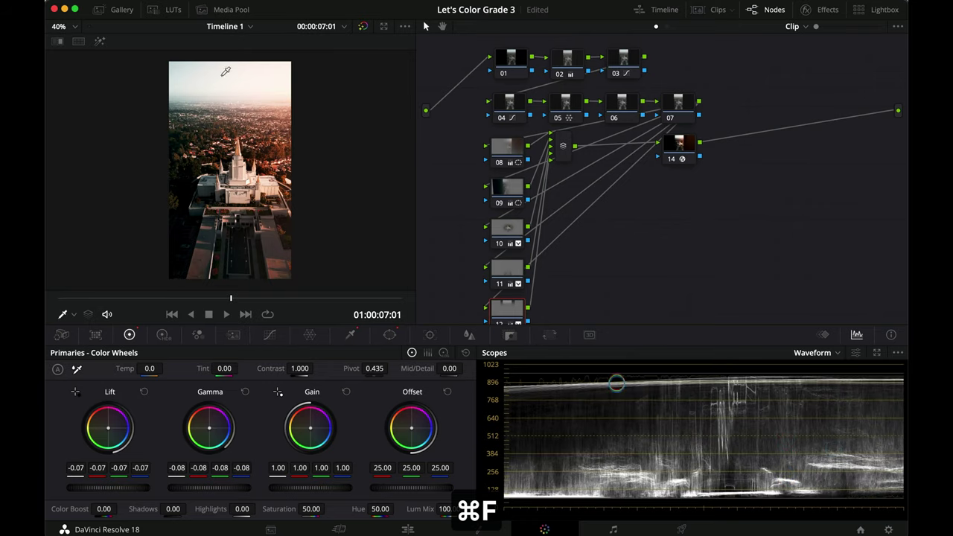
Step: Tint node 12's gain warm to red 1.14, green 0.97, blue 0.91, warm its gamma slightly, and check the sky full screen
drag(149, 367, 207, 368)
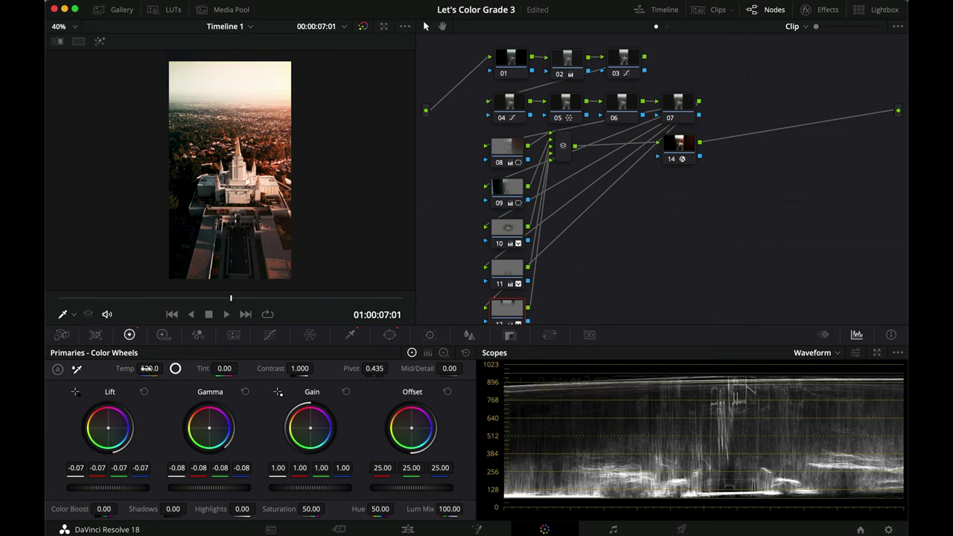
double_click(125, 367)
drag(312, 434, 303, 412)
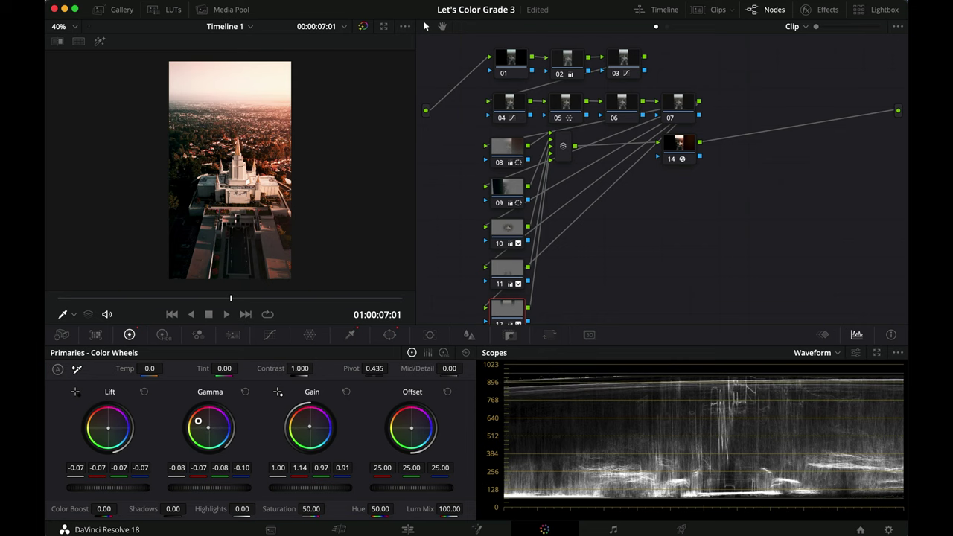
key(super+d)
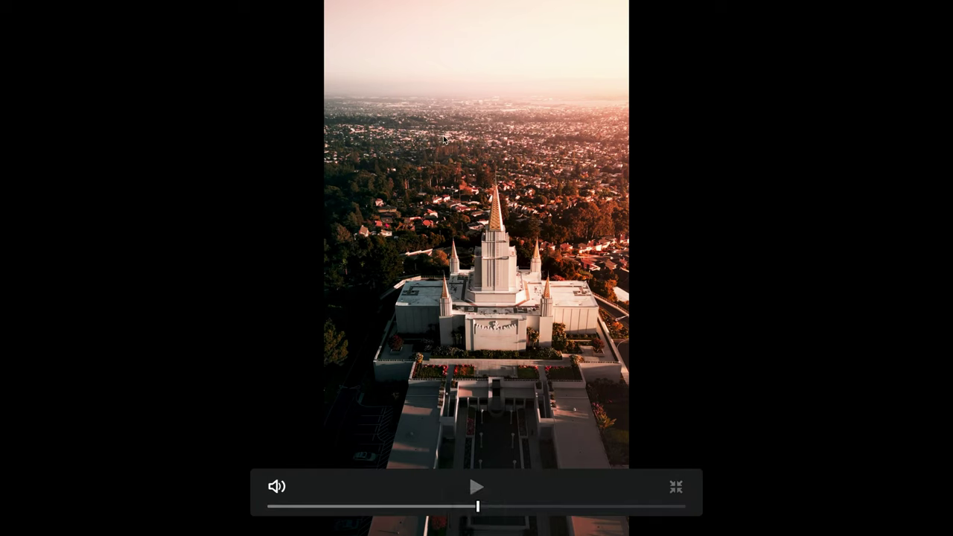
key(super+f)
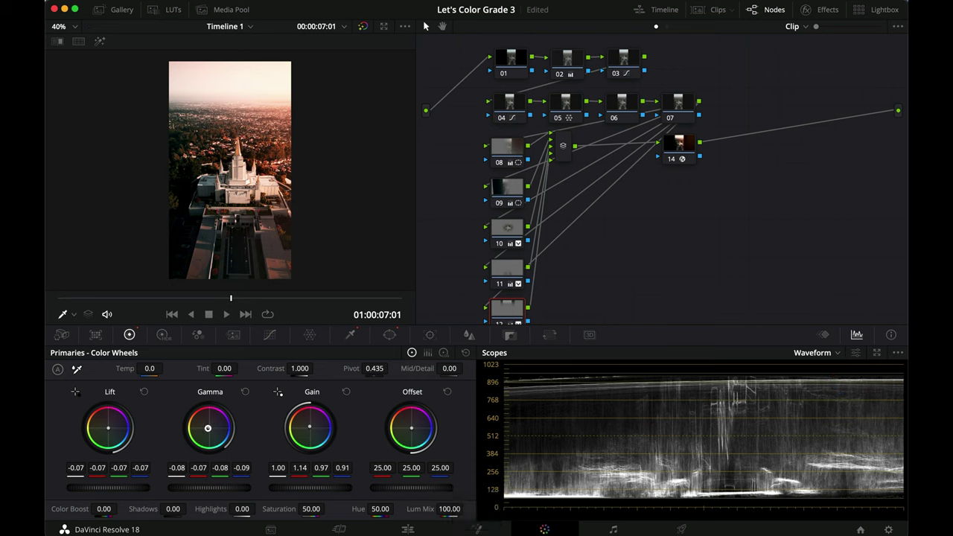
Step: Ease node 12's gain tint to red 1.13, green 0.97, blue 0.92 and compare the node on and off full screen
drag(309, 426, 310, 426)
key(super+f)
key(super+d)
key(super+d)
key(super+d)
key(super+d)
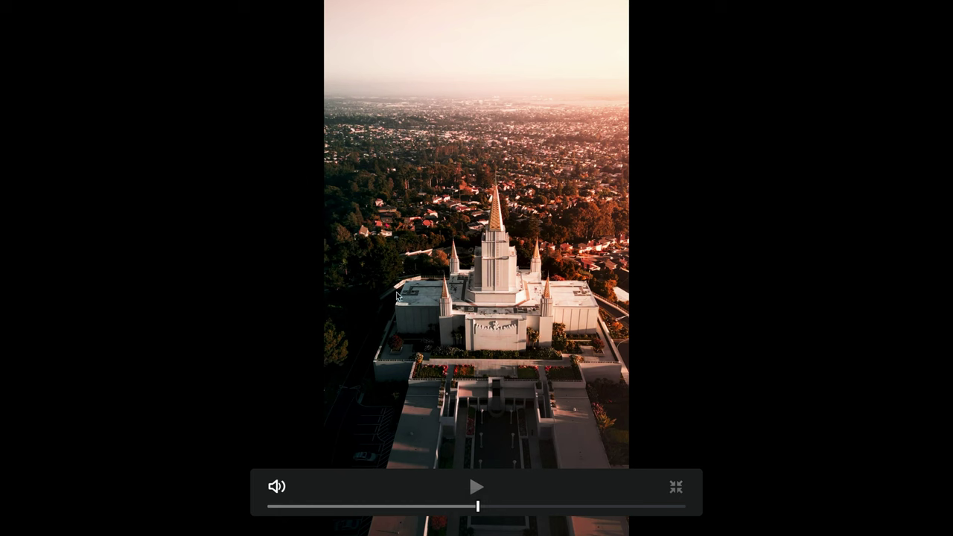
key(super+f)
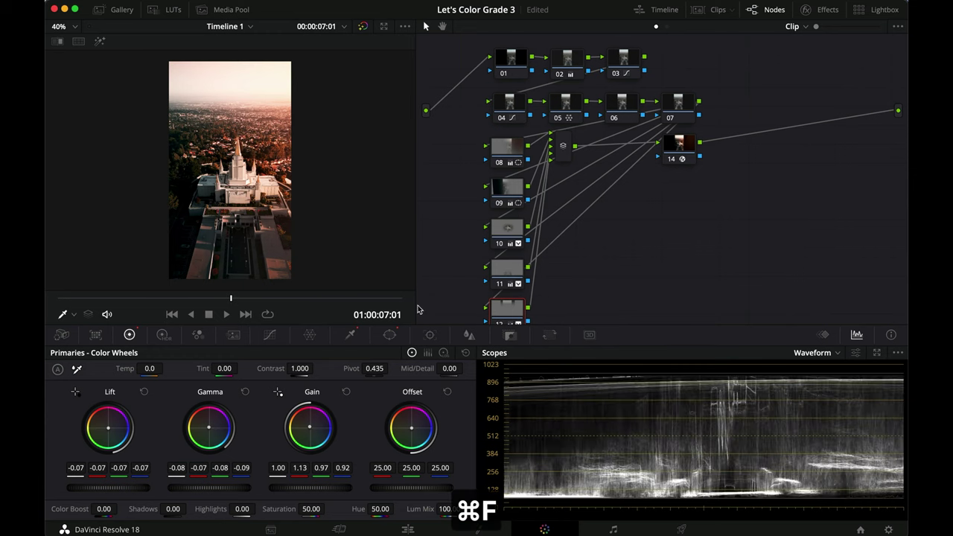
Step: Compare the image with and without all the branch nodes from 08 through 12 and their layer mixer
drag(457, 147, 588, 322)
key(super+d)
key(super+d)
key(super+d)
key(super+d)
key(super+d)
key(super+d)
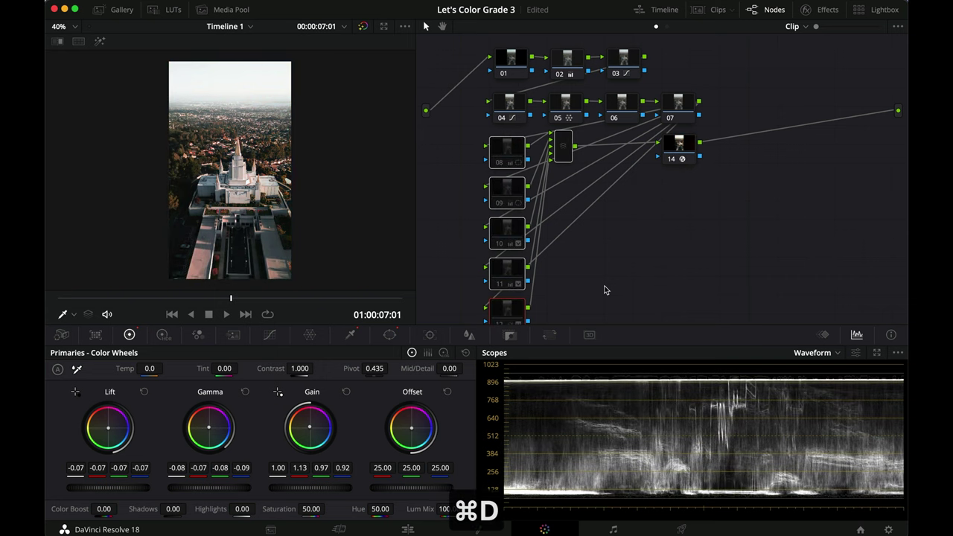
key(super+d)
key(super+d)
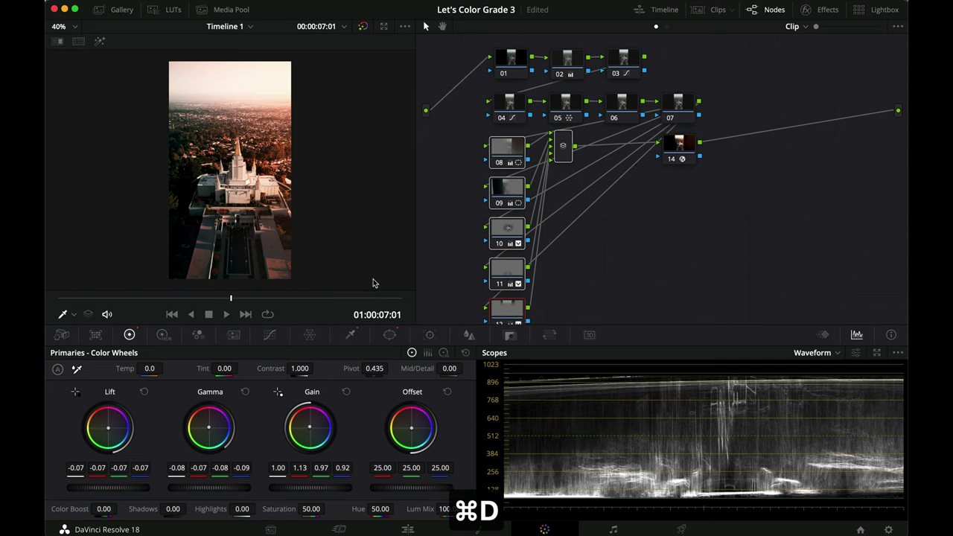
key(super+d)
key(super+d)
key(super+d)
key(super+d)
key(super+d)
key(super+d)
click(453, 176)
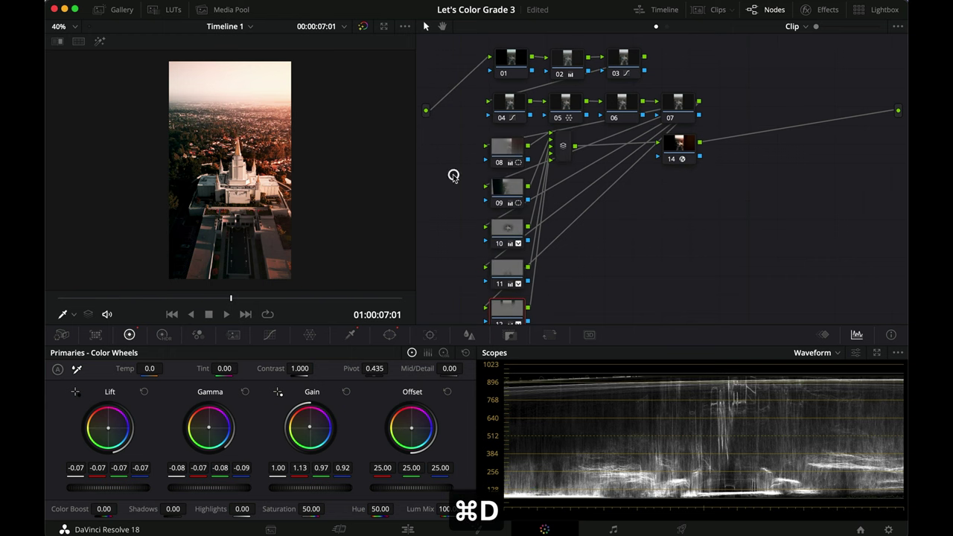
Step: Compare the image with nodes 04 through 07 enabled and disabled
drag(476, 104, 719, 100)
key(super+d)
key(super+d)
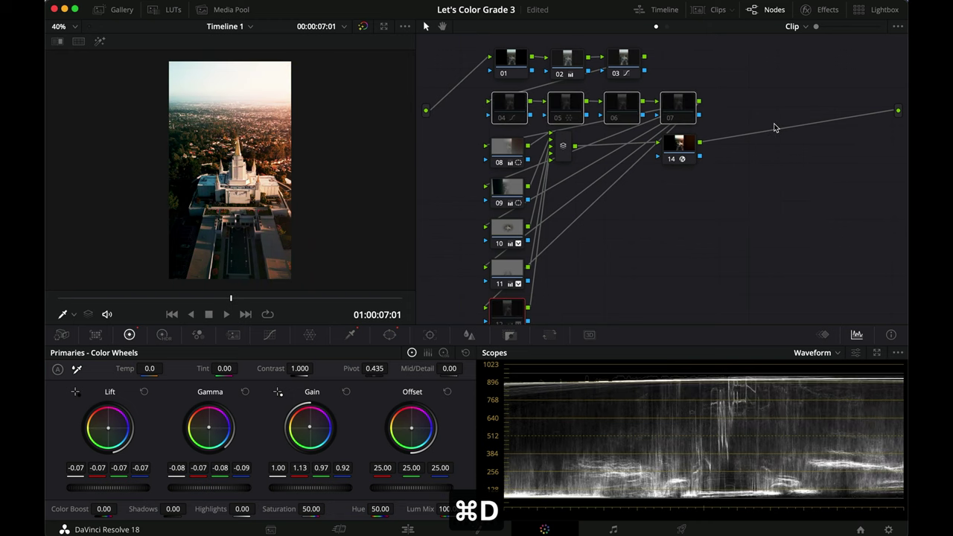
key(super+d)
key(super+d)
key(super+d)
key(super+d)
click(601, 293)
Step: Compare the image with only nodes 04, 05 and 06 enabled and disabled
drag(467, 121, 647, 109)
key(super+b)
key(super+d)
key(super+d)
key(super+d)
key(super+d)
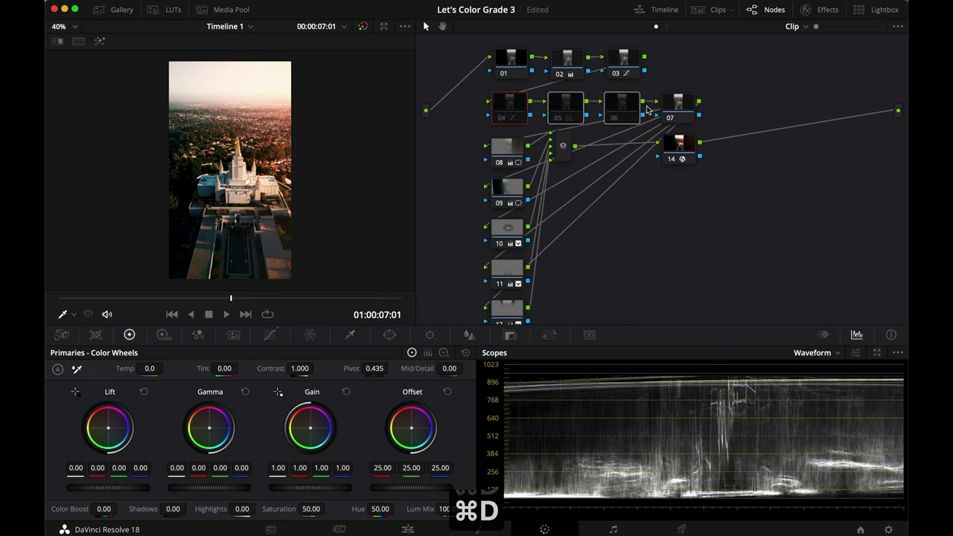
Step: Compare nodes 04 to 06 on and off, close up on the temple and over the whole frame
scroll(253, 165, up, 5)
key(super+d)
key(super+d)
key(super+d)
key(super+d)
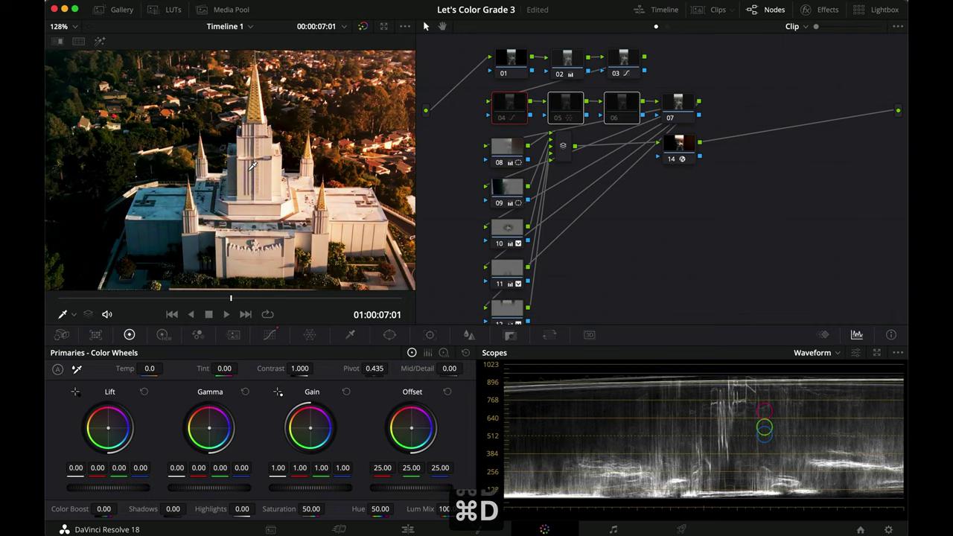
key(super+d)
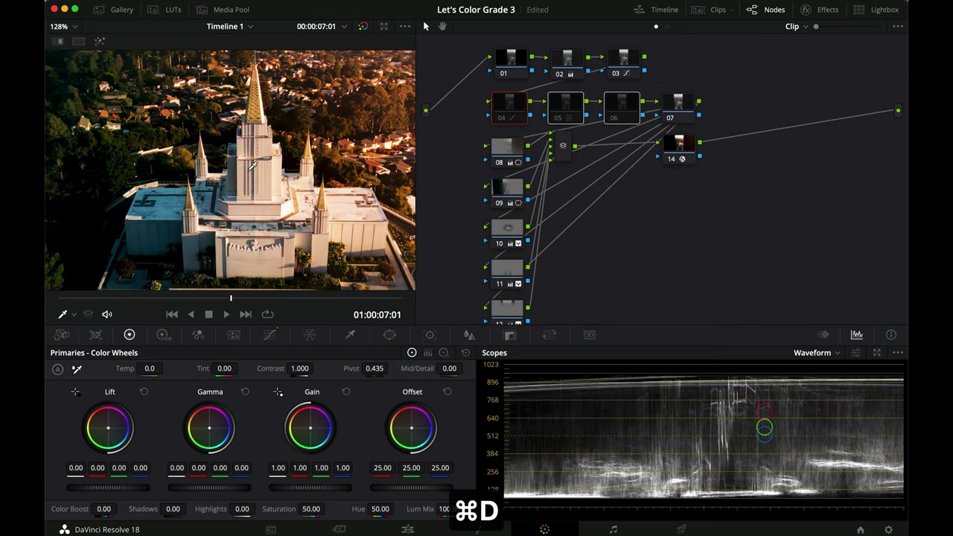
key(super+d)
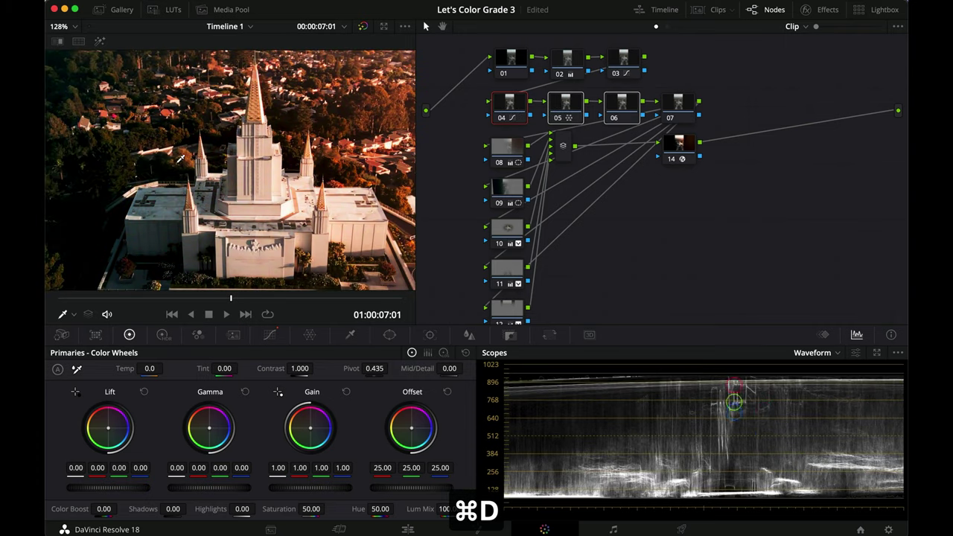
scroll(311, 166, down, 6)
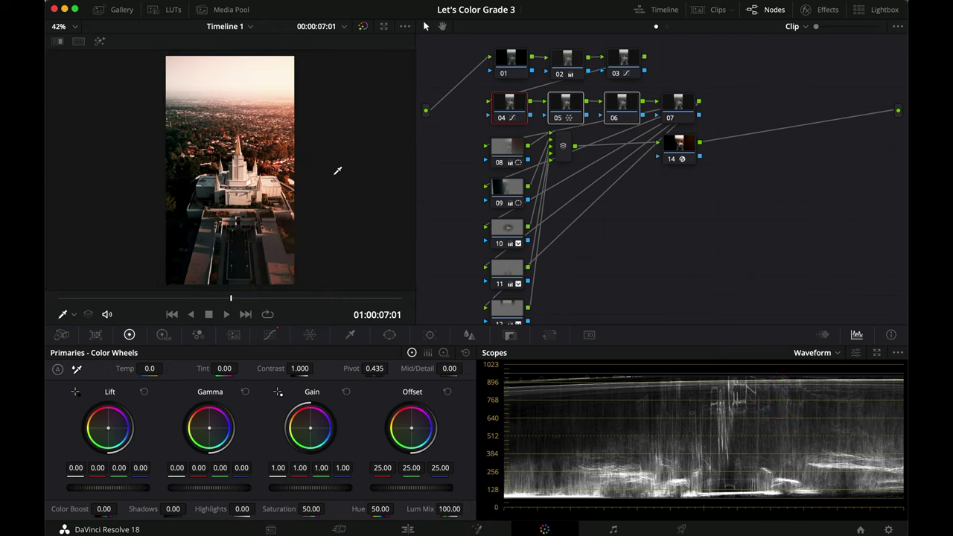
key(super+d)
key(super+d)
key(super+d)
key(super+d)
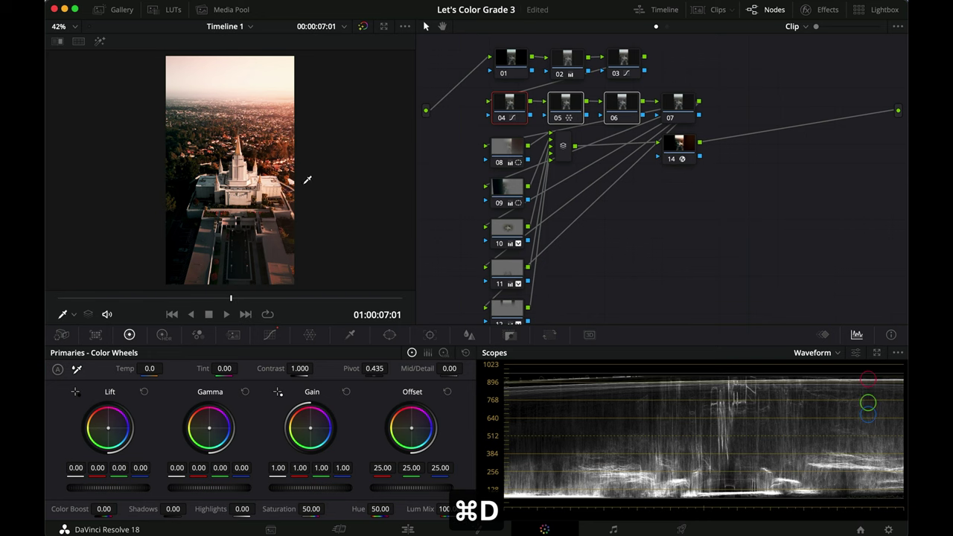
Step: Recheck the combined effect of branch nodes 08 to 12 by switching them off and on together
click(506, 150)
drag(469, 151, 557, 355)
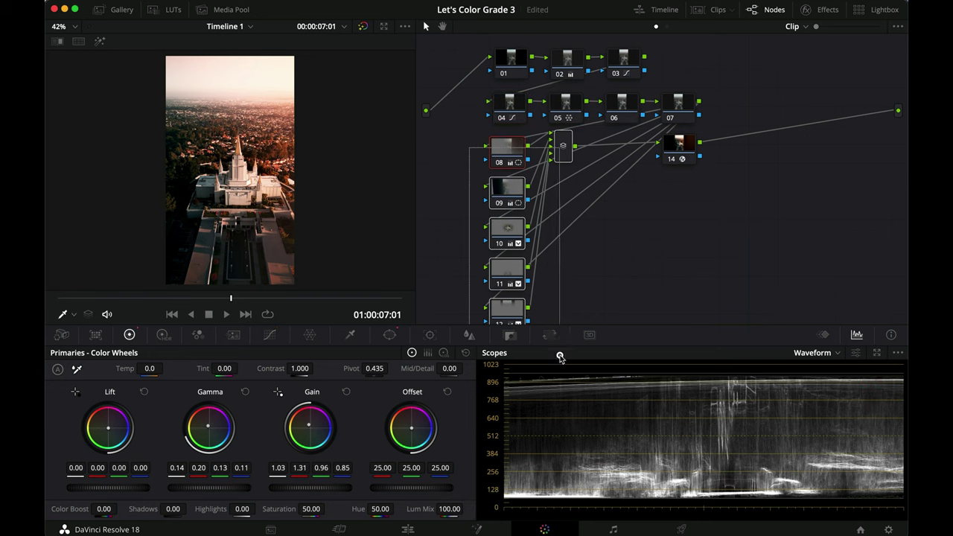
key(super+d)
key(super+d)
click(643, 287)
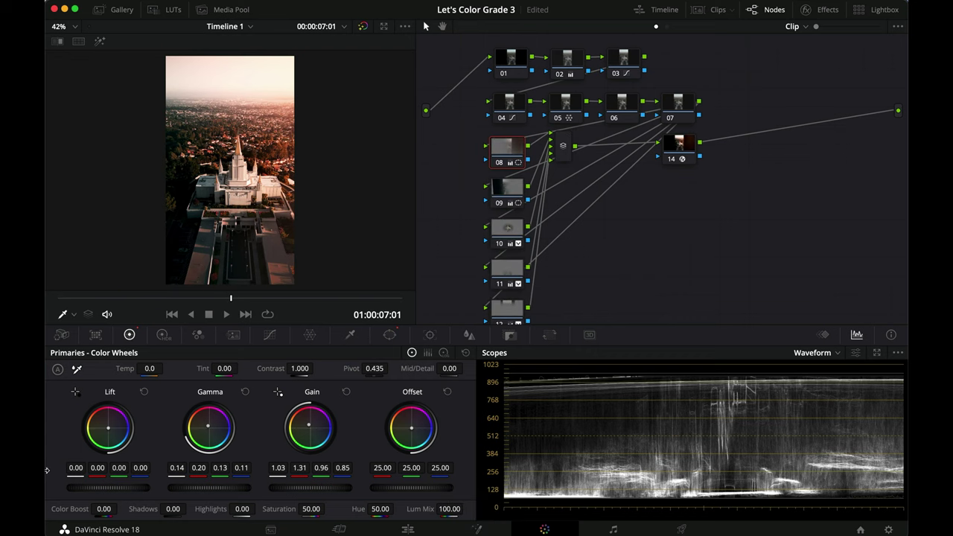
Step: Play the graded timeline full screen from its start on the Edit page
click(408, 529)
key(Home)
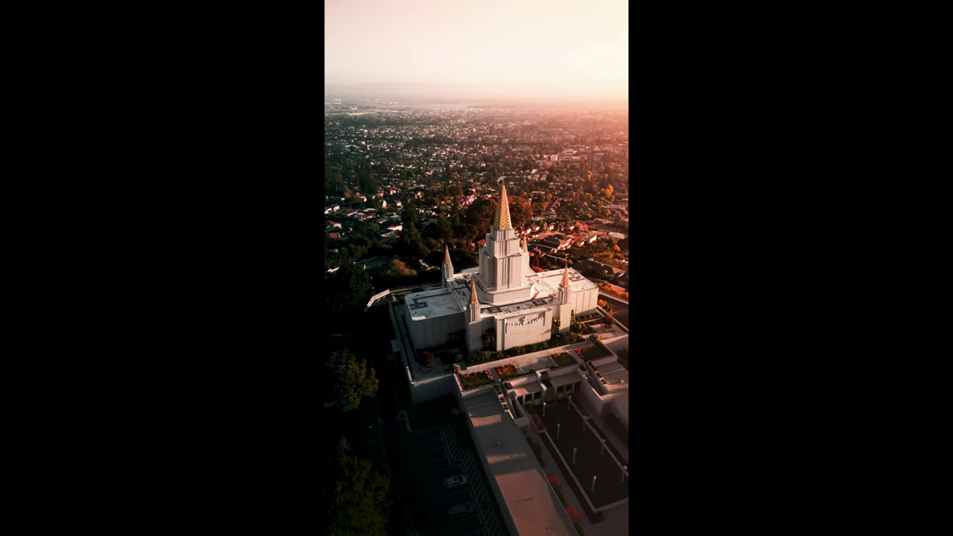
mouse_move(565, 256)
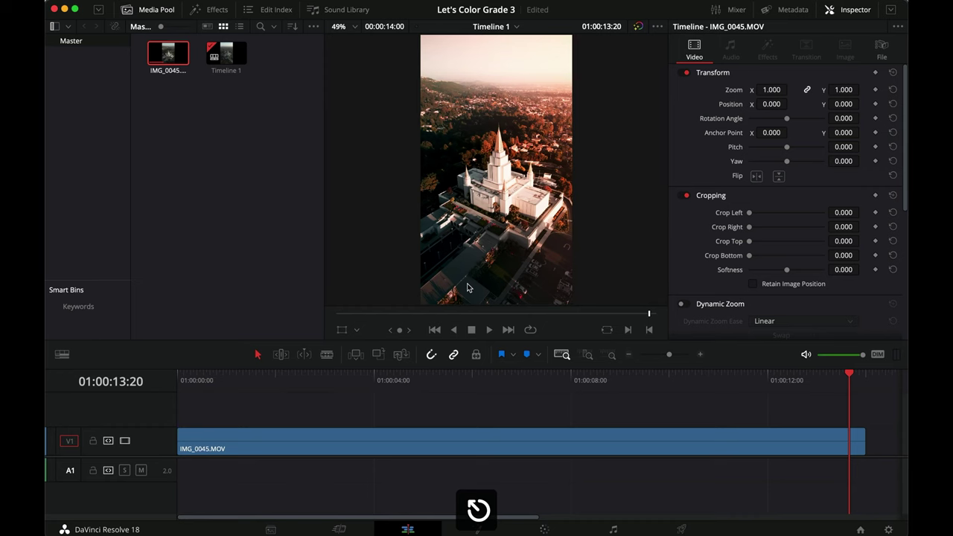
Step: Return to the Color page and inspect the temple and its shadowed side close up at 01:00:13:20
click(539, 528)
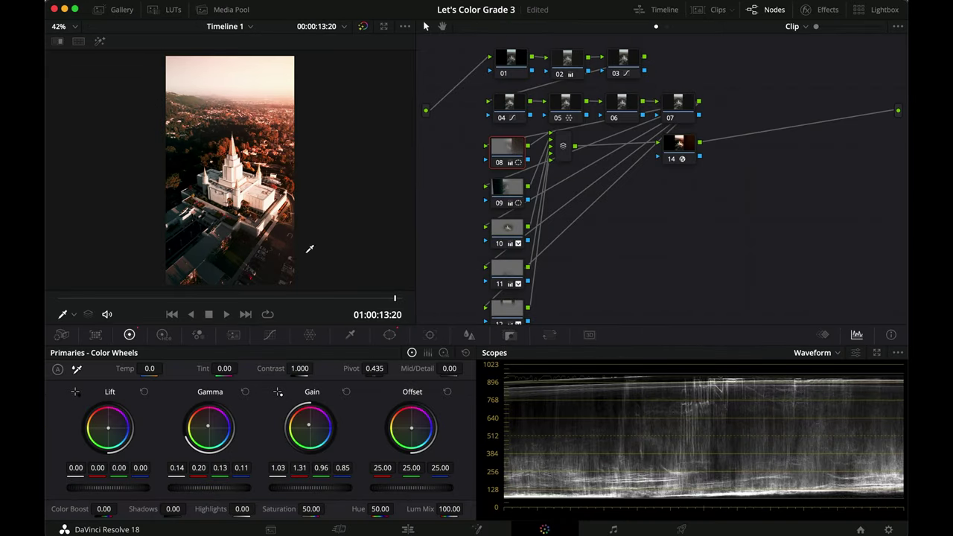
scroll(181, 139, up, 3)
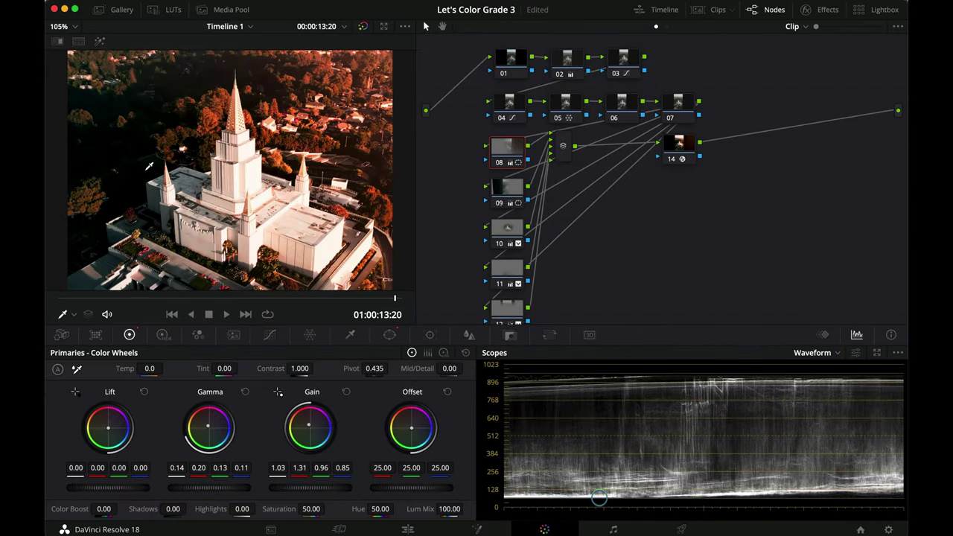
scroll(149, 164, up, 3)
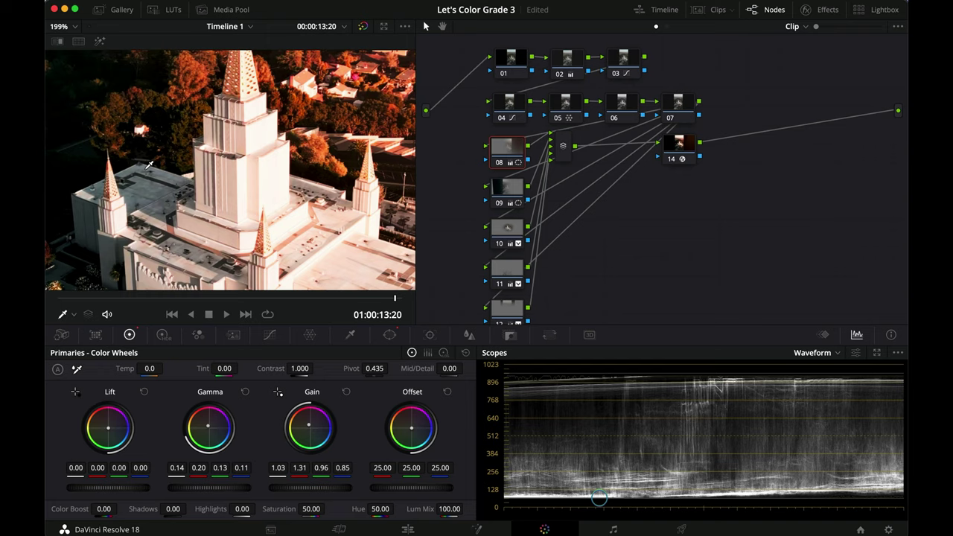
scroll(148, 164, down, 3)
scroll(144, 170, down, 3)
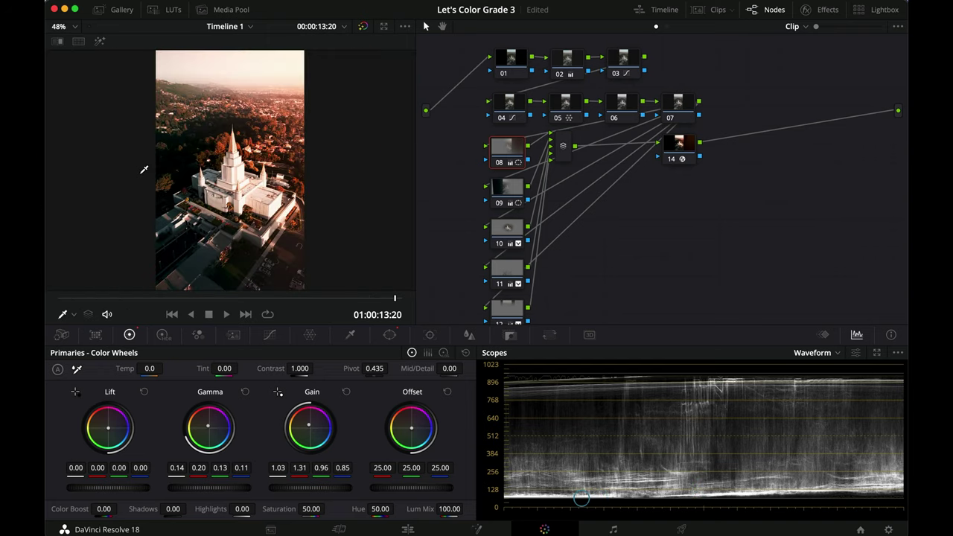
Step: Compare the whole frame with branch nodes 08 and 09 each switched off and on again
scroll(144, 170, down, 1)
key(super+d)
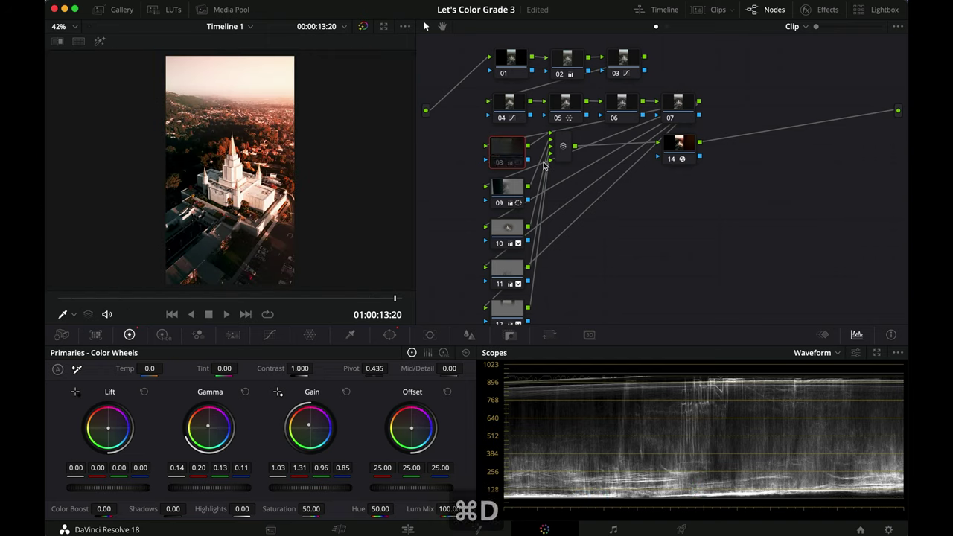
click(512, 192)
key(super+d)
key(super+d)
key(super+d)
key(super+d)
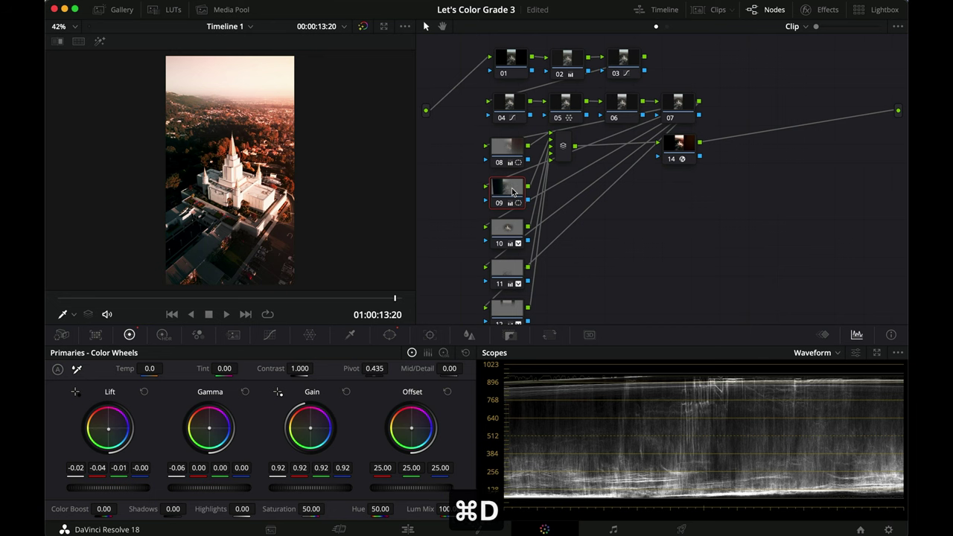
Step: Check the individual effect of branch nodes 10, 11 and 12 by switching each off and on, including node 10 a second time
click(509, 235)
key(super+d)
key(super+d)
click(507, 269)
key(super+d)
key(super+d)
click(506, 310)
key(super+d)
key(super+d)
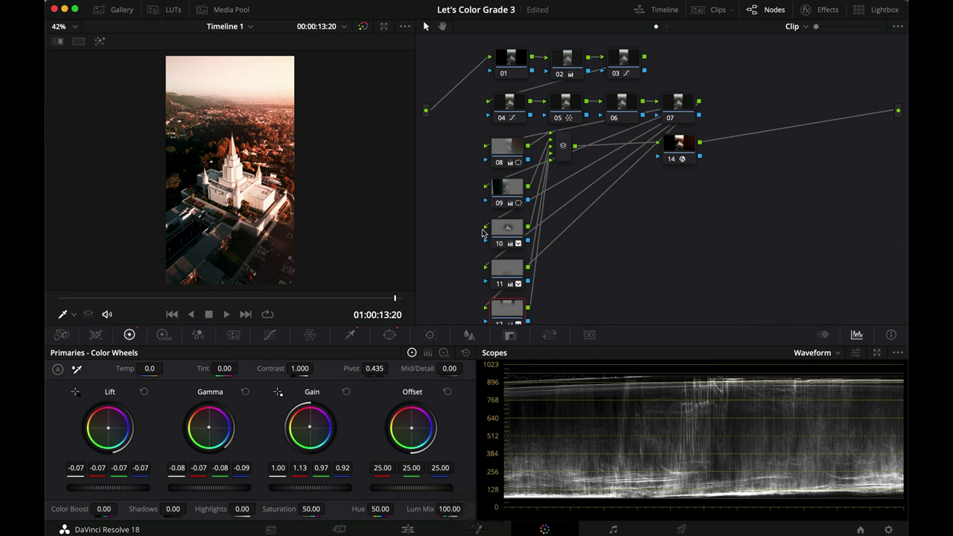
click(511, 228)
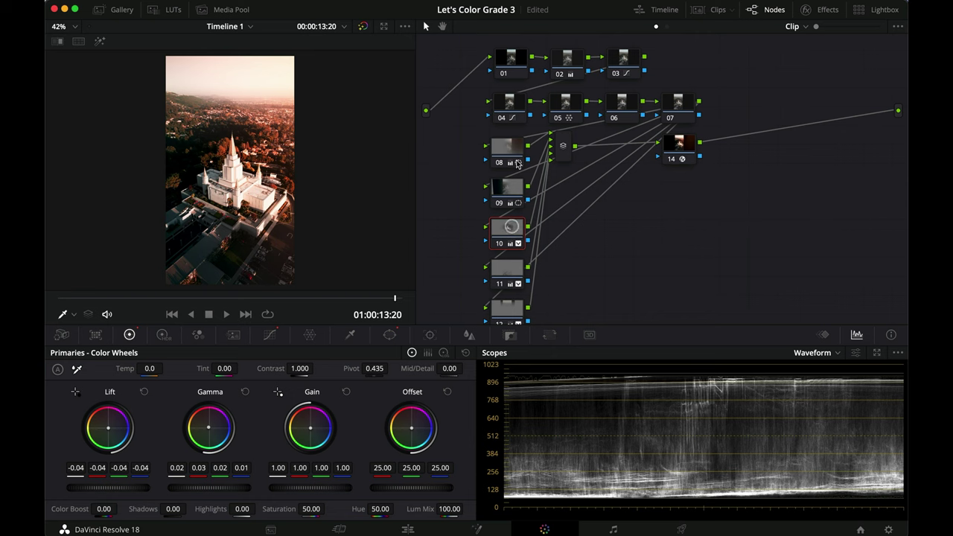
key(super+d)
key(super+d)
Step: Recheck node 08 on and off, and view its circle window shape and window tracking data
click(506, 148)
key(super+d)
key(super+d)
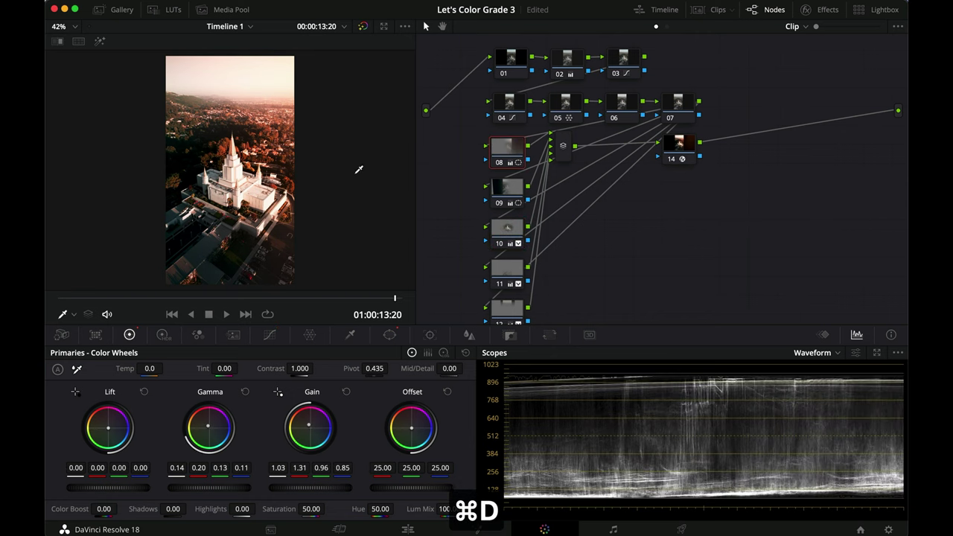
click(389, 334)
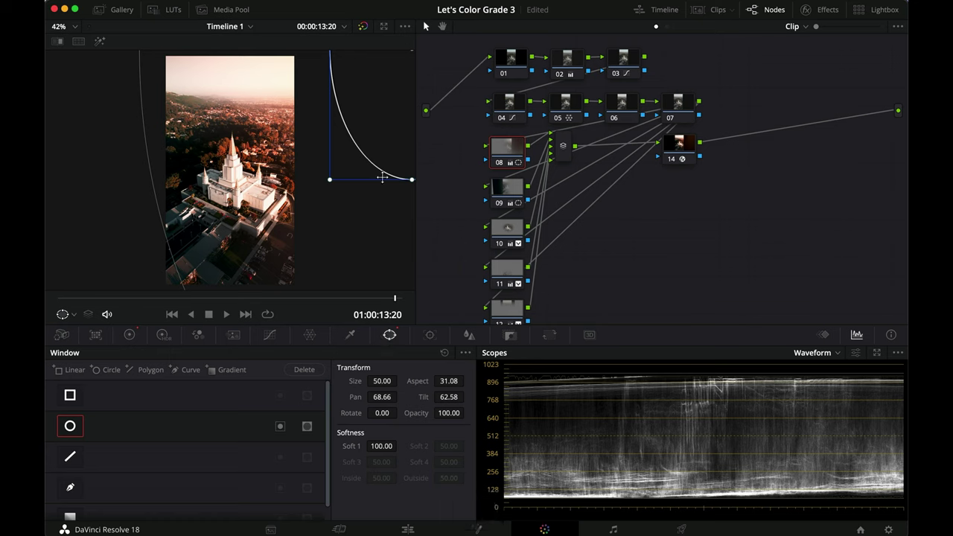
click(429, 335)
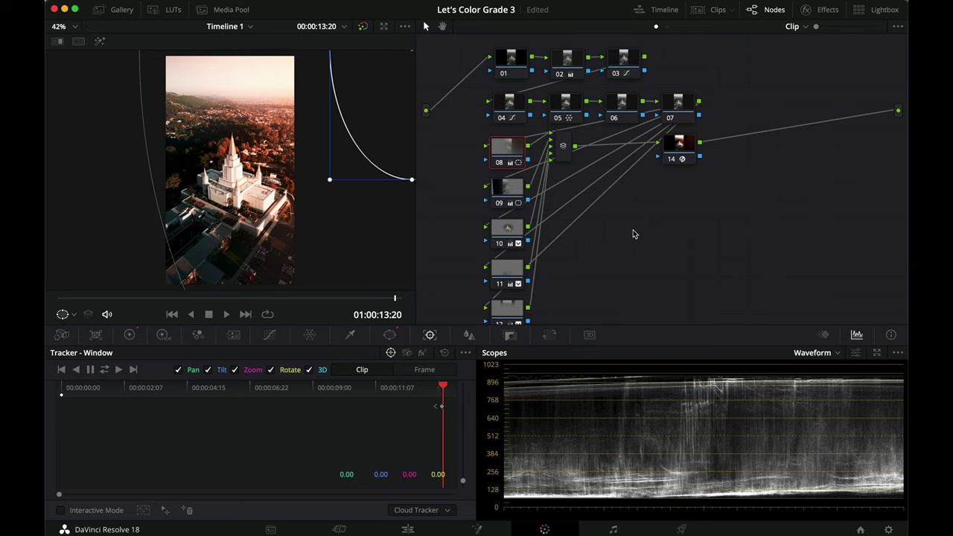
Step: Play the graded timeline from its start on the Edit page and watch it full screen until about 01:00:09:26
click(407, 529)
drag(245, 382, 97, 384)
key(space)
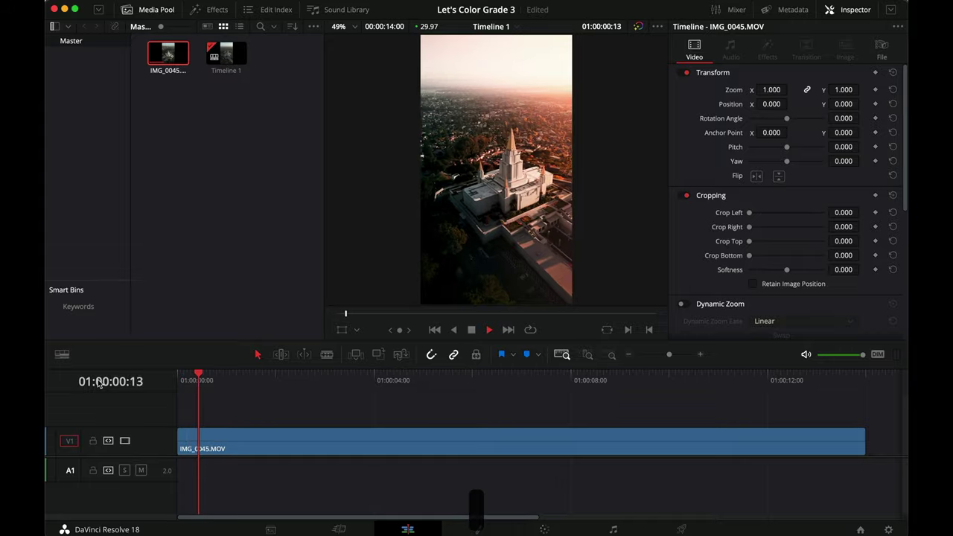
key(super+f)
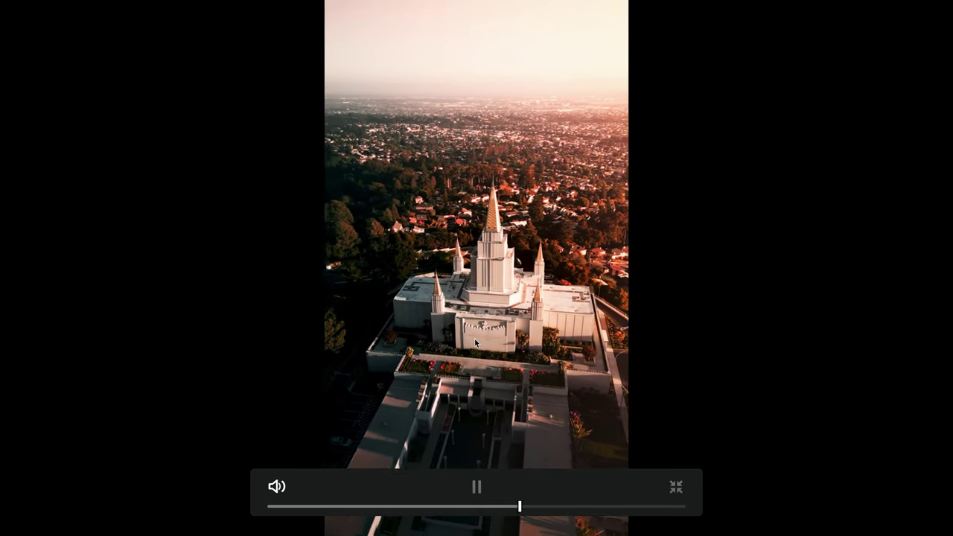
click(474, 340)
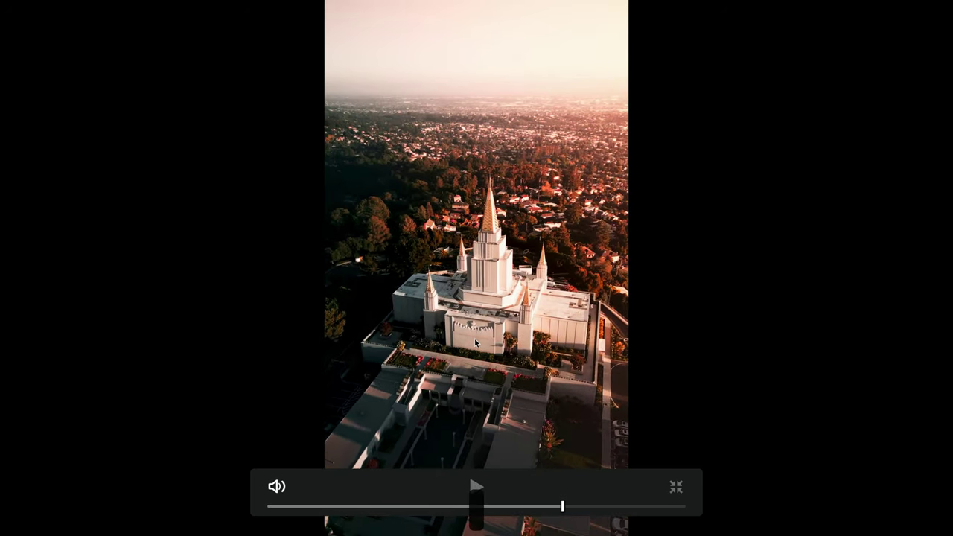
key(Escape)
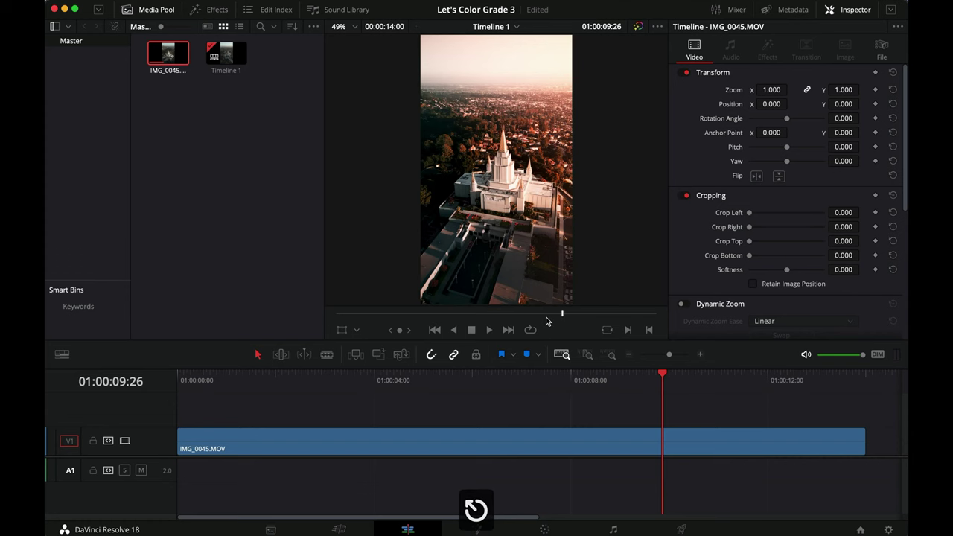
Step: Replay the opening second of the graded timeline from its start, including in full screen, and return to the Edit page
key(Home)
key(space)
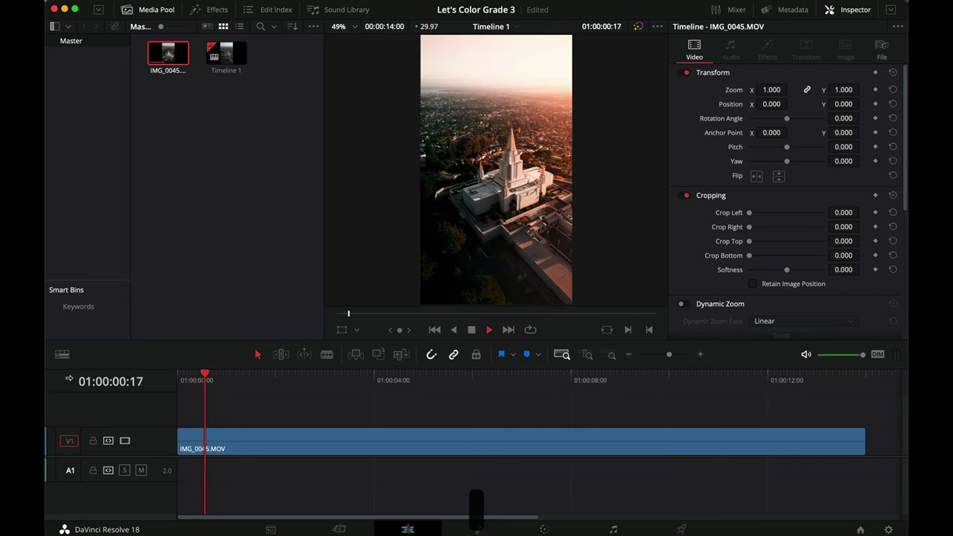
key(space)
key(Home)
key(super+f)
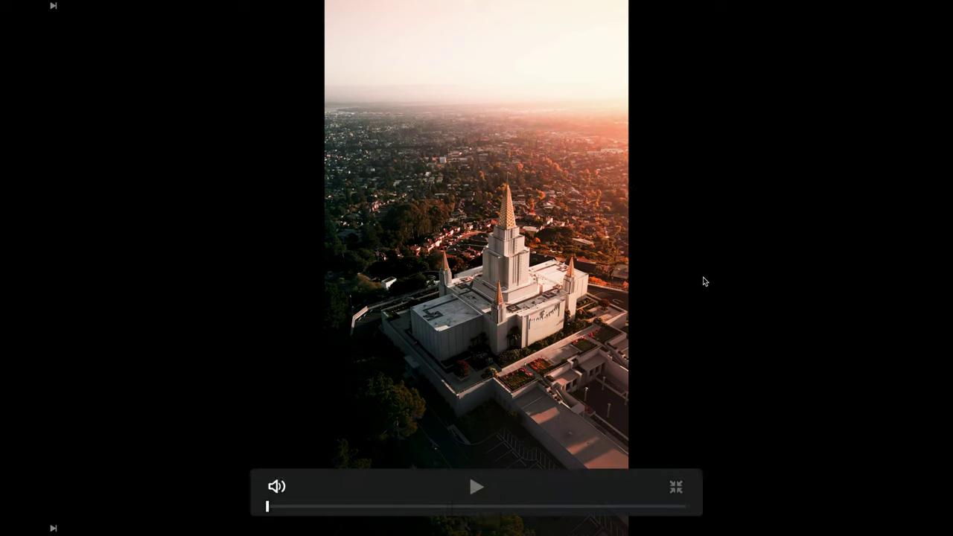
key(Escape)
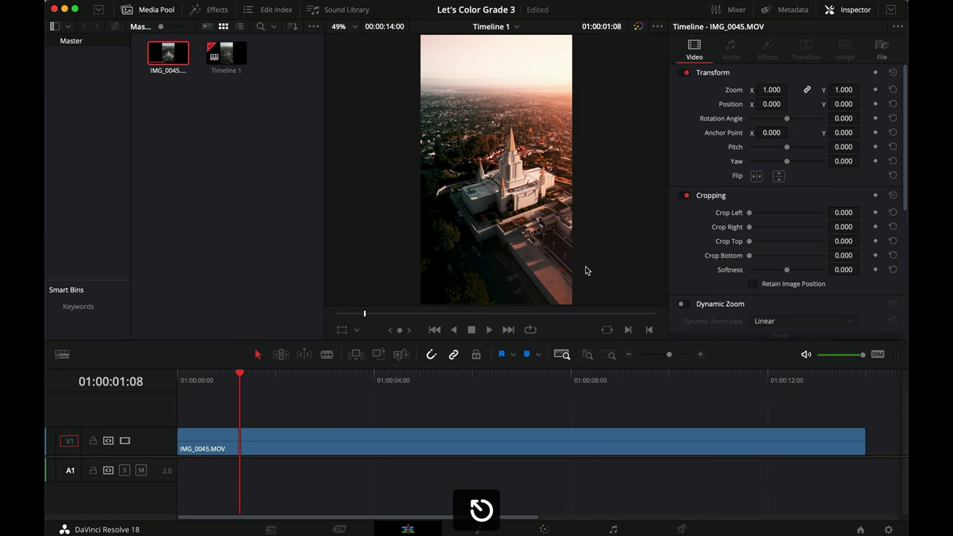